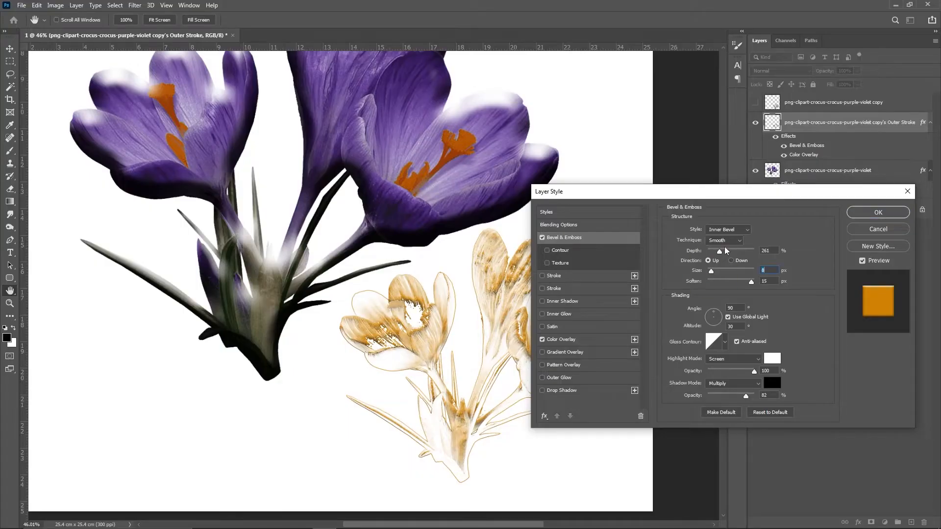
Apply the bevel settings to the gold crocus outline, fit the canvas in view and move the outline up slightly toward the canvas centre.
{"action": "key", "text": "Return"}
{"action": "key", "text": "ctrl+0"}
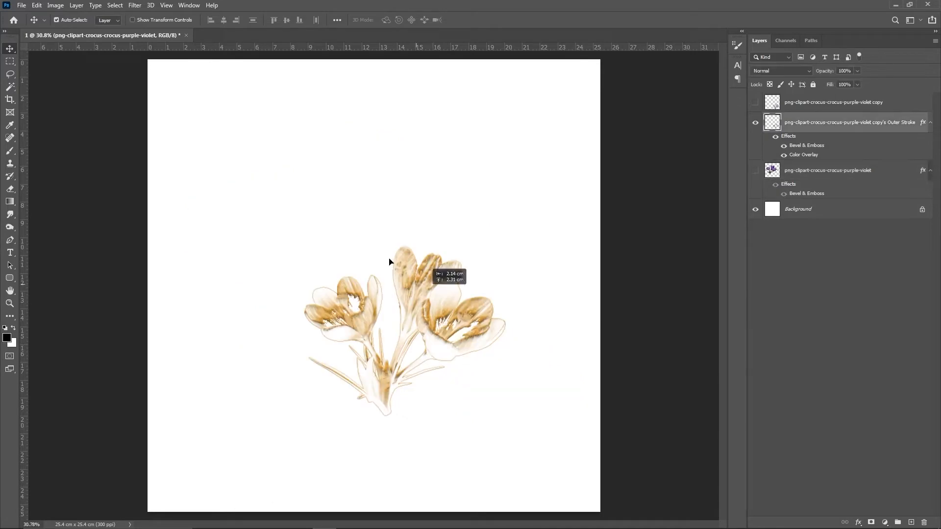
{"action": "left_click_drag", "start_coordinate": [391, 256], "coordinate": [358, 252]}
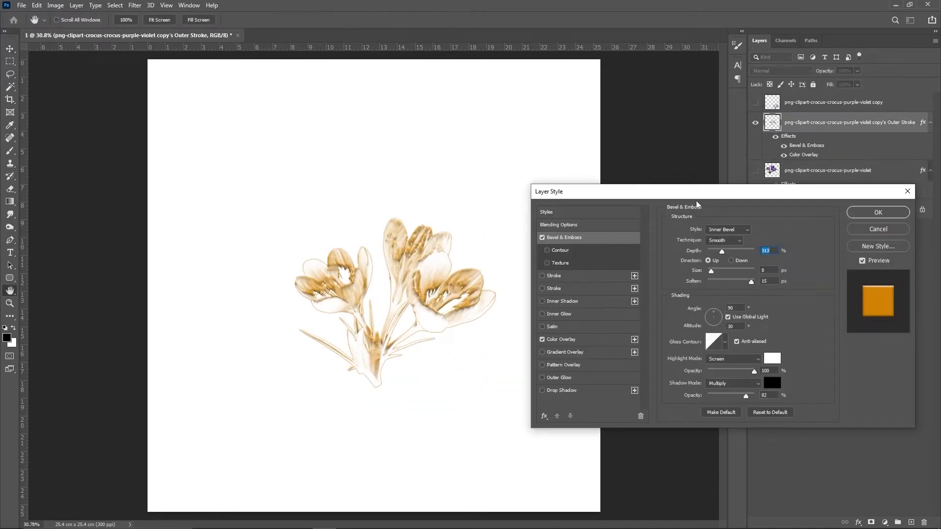
{"action": "left_click_drag", "start_coordinate": [697, 201], "coordinate": [564, 180]}
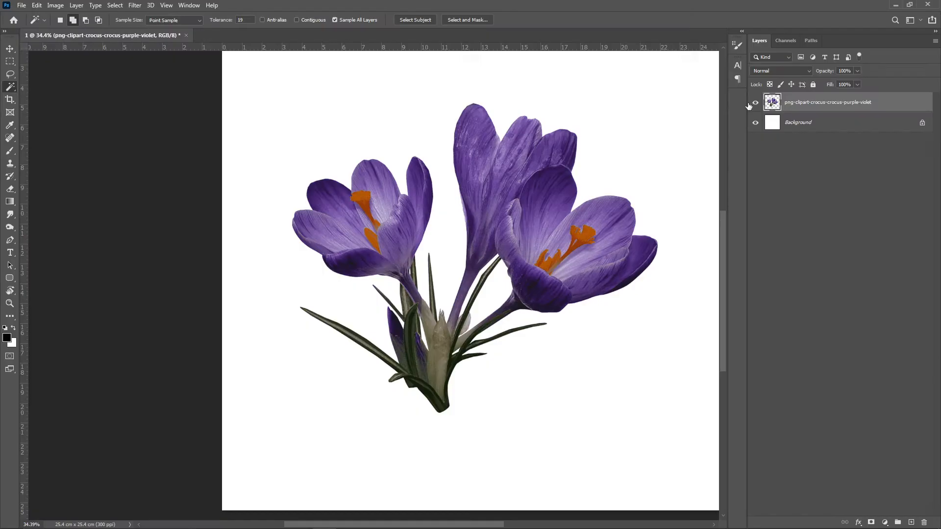
Hide the purple crocus layer, add a new empty layer above it and clear any selection.
{"action": "left_click", "coordinate": [756, 102]}
{"action": "key", "text": "ctrl+shift+n"}
{"action": "key", "text": "Return"}
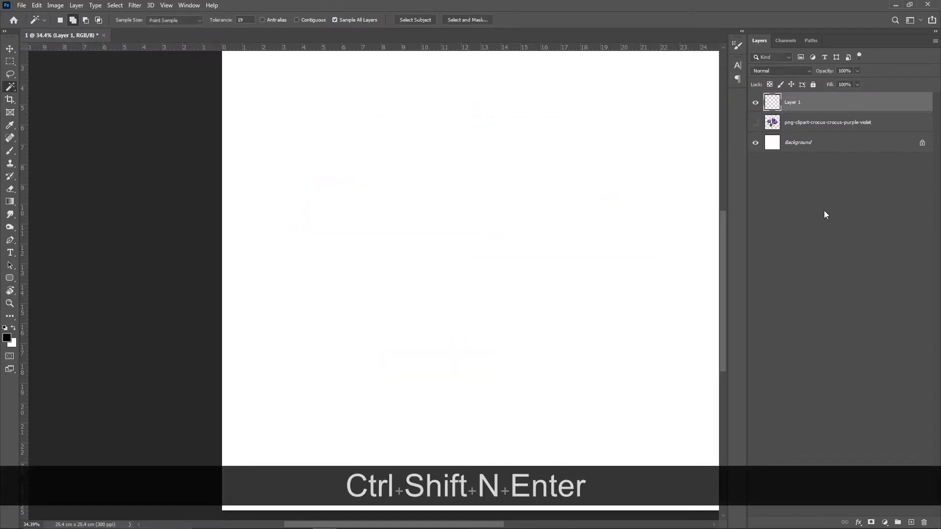
{"action": "left_click", "coordinate": [593, 256]}
{"action": "key", "text": "ctrl+d"}
Select a rectangle about 11 cm wide and 8 cm high on the new layer, fill it with black and deselect.
{"action": "left_click", "coordinate": [10, 62]}
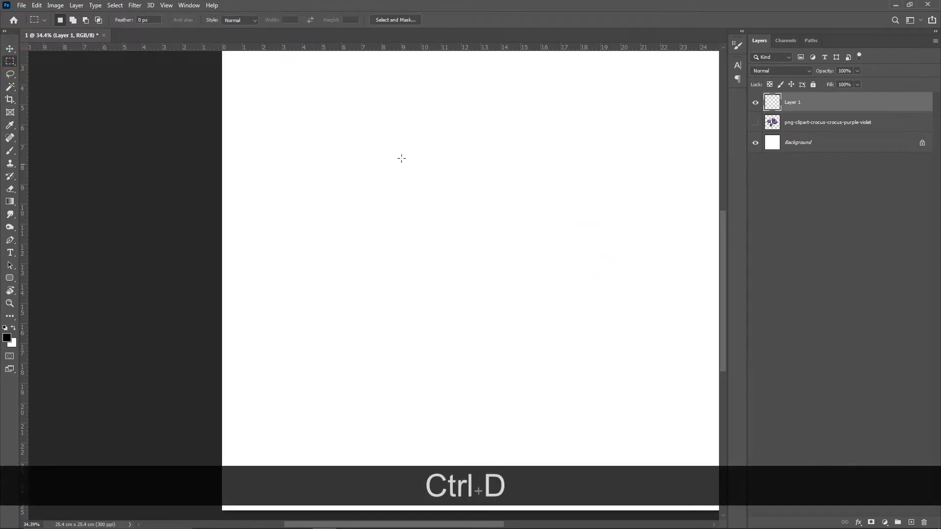
{"action": "left_click_drag", "start_coordinate": [386, 148], "coordinate": [602, 305]}
{"action": "key", "text": "space"}
{"action": "left_click_drag", "start_coordinate": [626, 272], "coordinate": [571, 269]}
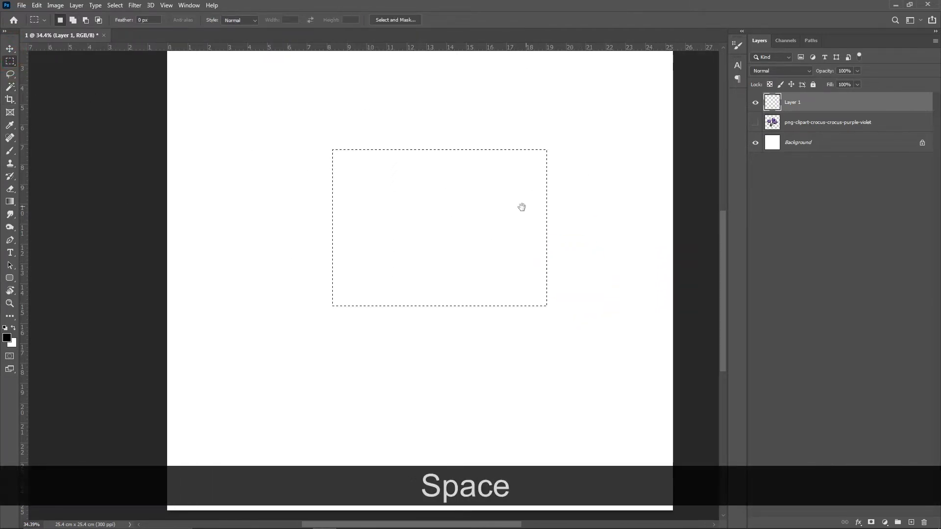
{"action": "left_click_drag", "start_coordinate": [521, 207], "coordinate": [520, 217]}
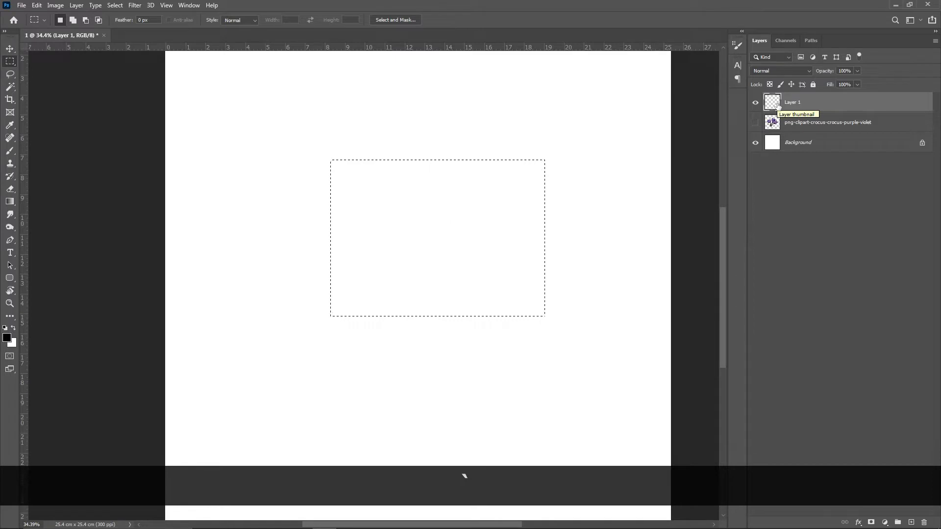
{"action": "key", "text": "alt+BackSpace"}
{"action": "key", "text": "ctrl+d"}
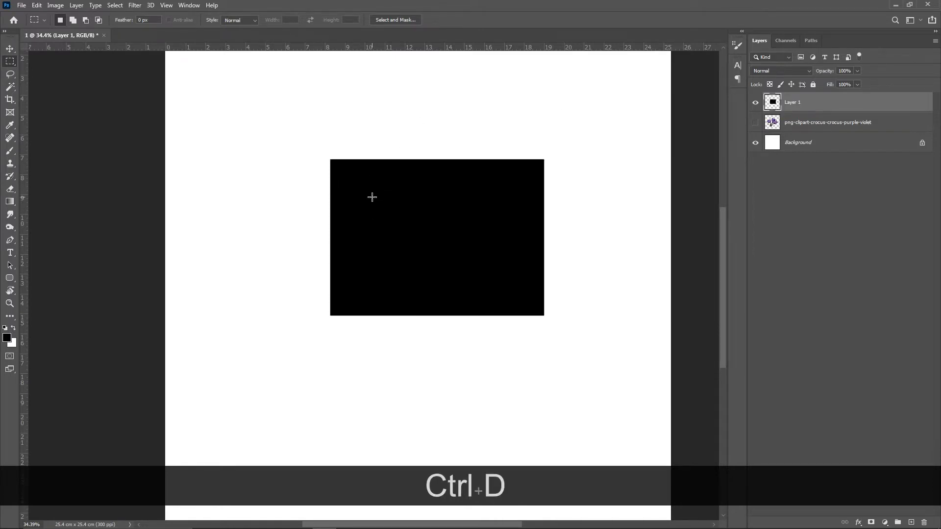
Duplicate the black rectangle layer and arrange the two rectangles one above the other with a small gap and aligned sides.
{"action": "key", "text": "ctrl+j"}
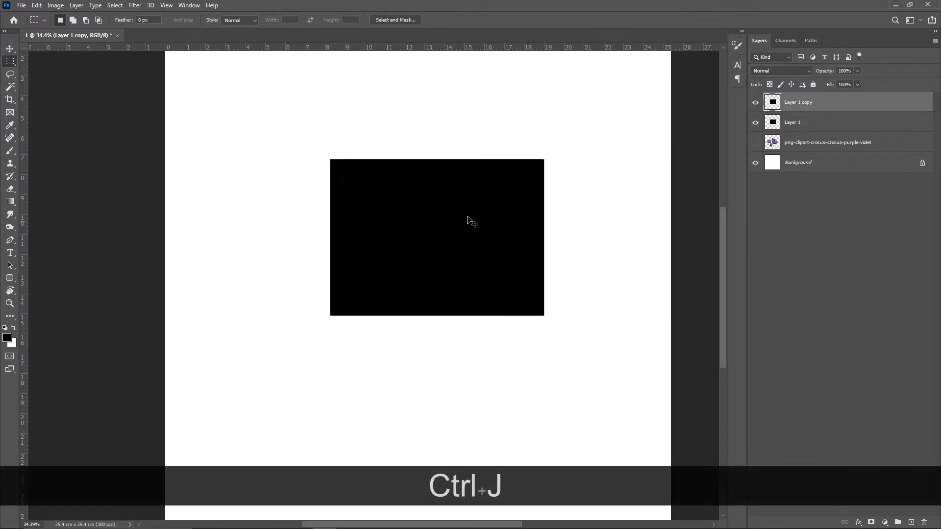
{"action": "key", "text": "v"}
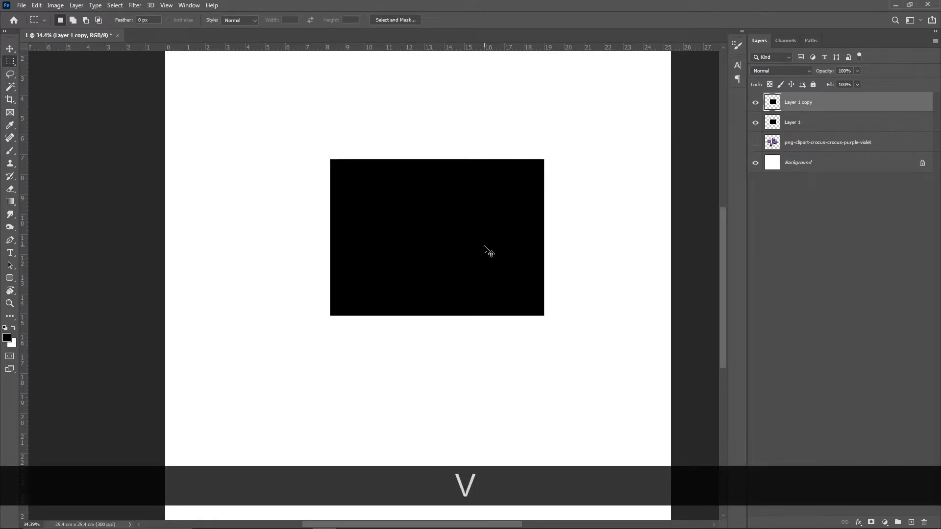
{"action": "left_click_drag", "start_coordinate": [495, 253], "coordinate": [593, 402]}
{"action": "left_click_drag", "start_coordinate": [401, 264], "coordinate": [448, 255]}
{"action": "left_click_drag", "start_coordinate": [522, 411], "coordinate": [379, 410]}
{"action": "left_click_drag", "start_coordinate": [384, 265], "coordinate": [381, 260]}
{"action": "left_click", "coordinate": [414, 386]}
{"action": "left_click", "coordinate": [409, 239]}
{"action": "left_click_drag", "start_coordinate": [424, 397], "coordinate": [424, 390]}
{"action": "left_click", "coordinate": [425, 263]}
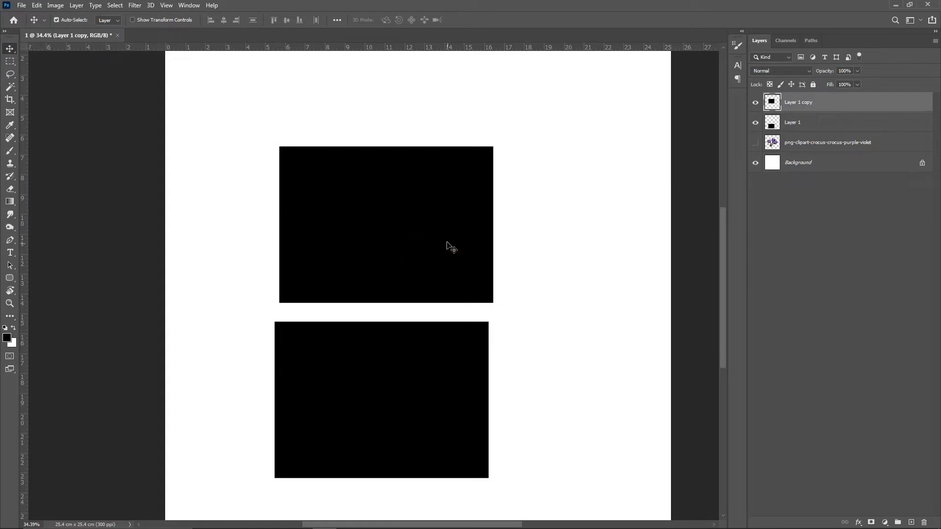
{"action": "left_click_drag", "start_coordinate": [447, 244], "coordinate": [443, 241]}
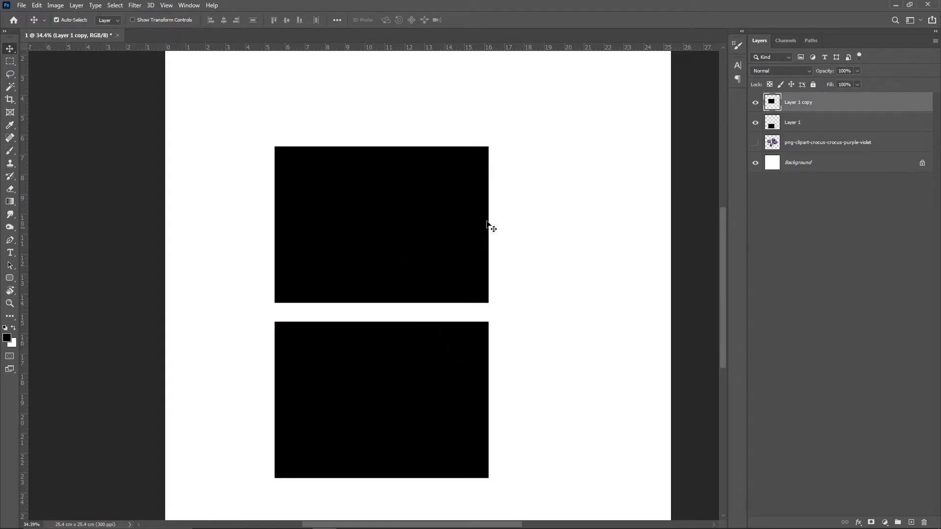
Open the layer style settings of the upper rectangle's layer and enable the Bevel & Emboss effect.
{"action": "right_click", "coordinate": [792, 103]}
{"action": "left_click", "coordinate": [809, 100]}
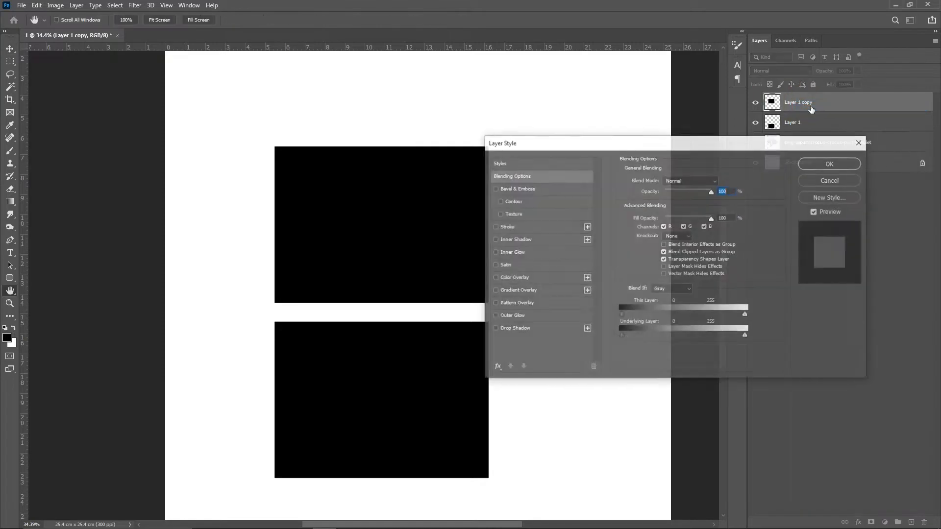
{"action": "key", "text": "Escape"}
{"action": "left_click", "coordinate": [919, 108]}
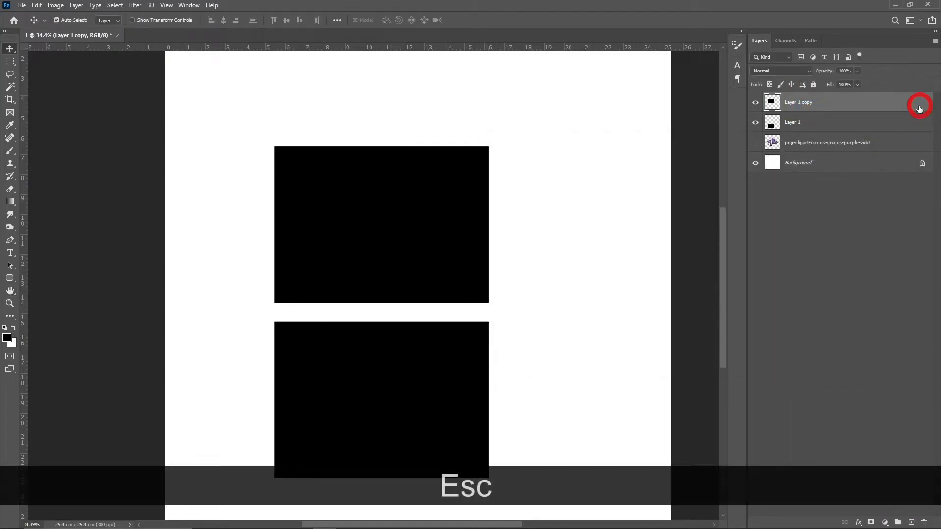
{"action": "left_click_drag", "start_coordinate": [552, 142], "coordinate": [514, 98]}
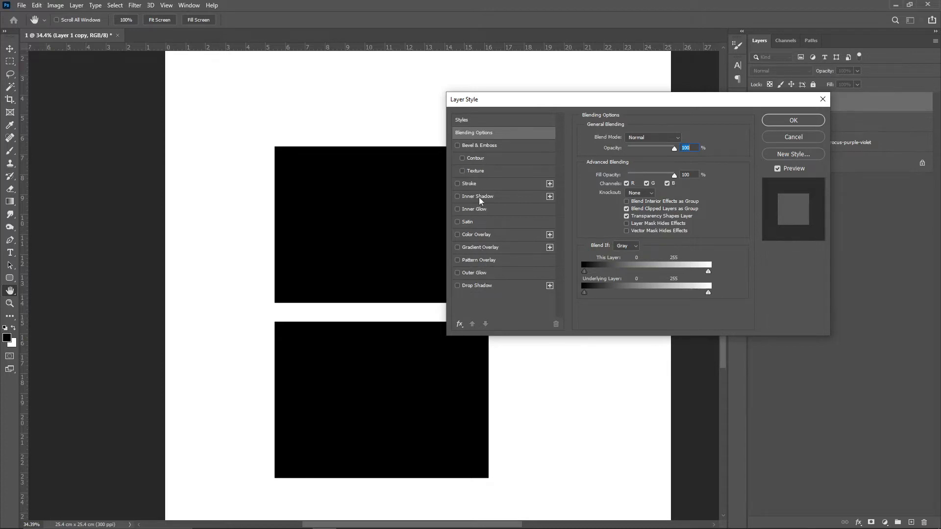
{"action": "left_click_drag", "start_coordinate": [495, 105], "coordinate": [545, 131]}
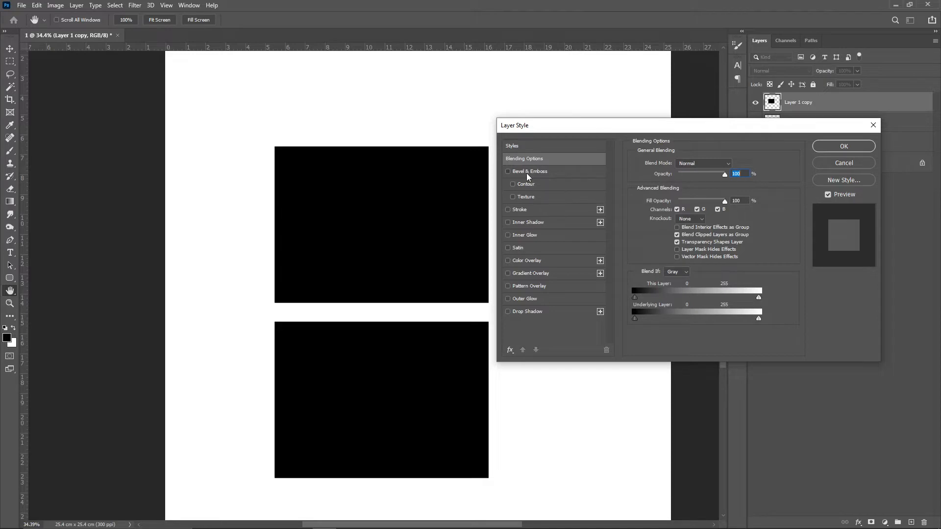
{"action": "left_click", "coordinate": [528, 172]}
{"action": "left_click_drag", "start_coordinate": [551, 126], "coordinate": [563, 114]}
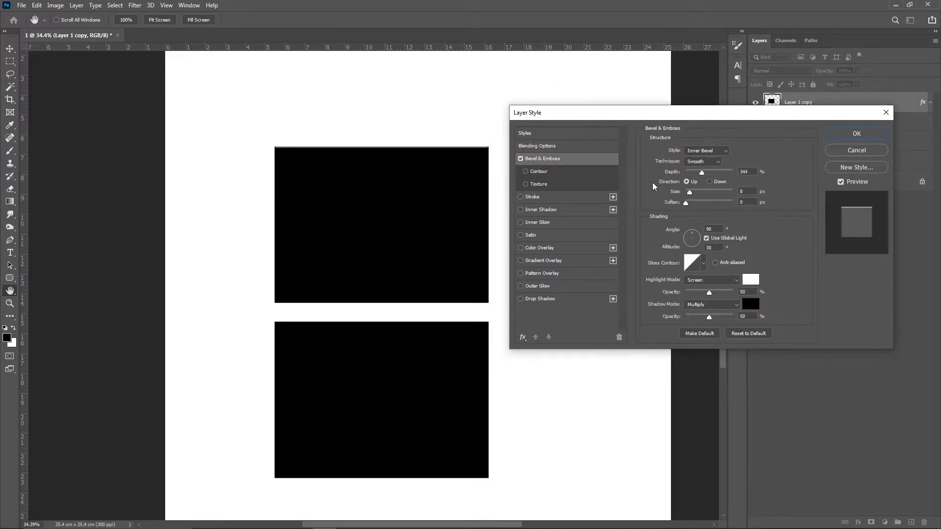
{"action": "scroll", "coordinate": [305, 143], "scroll_direction": "up", "scroll_amount": 5}
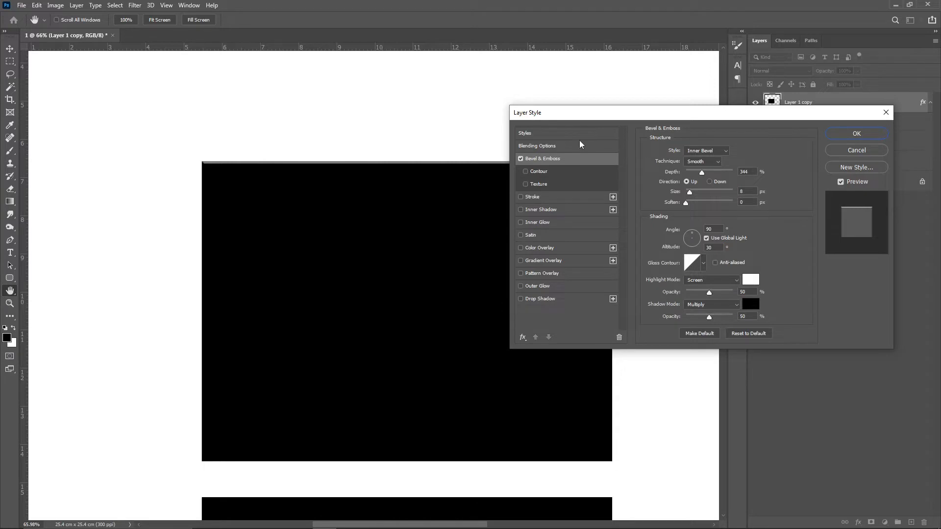
Try the Outer Bevel style on the upper rectangle and examine how it affects the edges.
{"action": "left_click", "coordinate": [698, 151]}
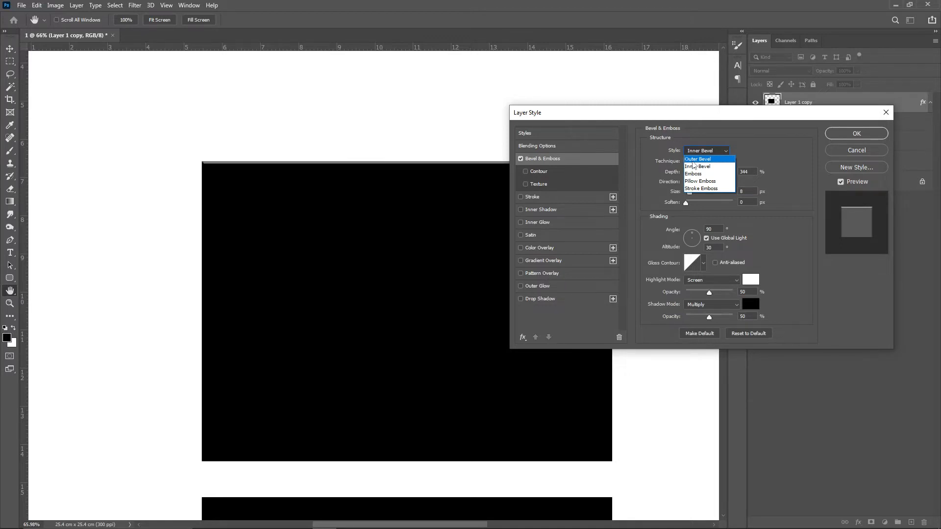
{"action": "left_click", "coordinate": [694, 160]}
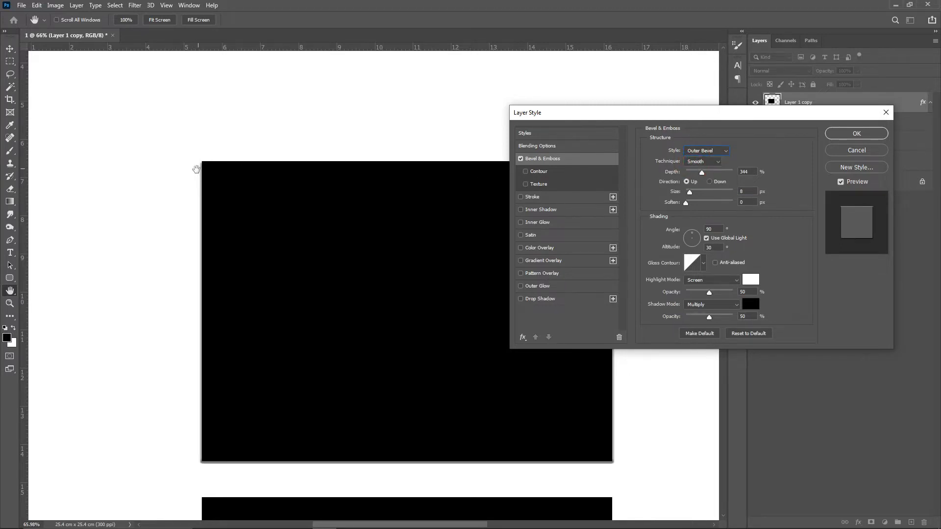
{"action": "left_click_drag", "start_coordinate": [195, 165], "coordinate": [246, 237]}
{"action": "left_click_drag", "start_coordinate": [292, 208], "coordinate": [192, 154]}
{"action": "left_click_drag", "start_coordinate": [288, 171], "coordinate": [271, 186]}
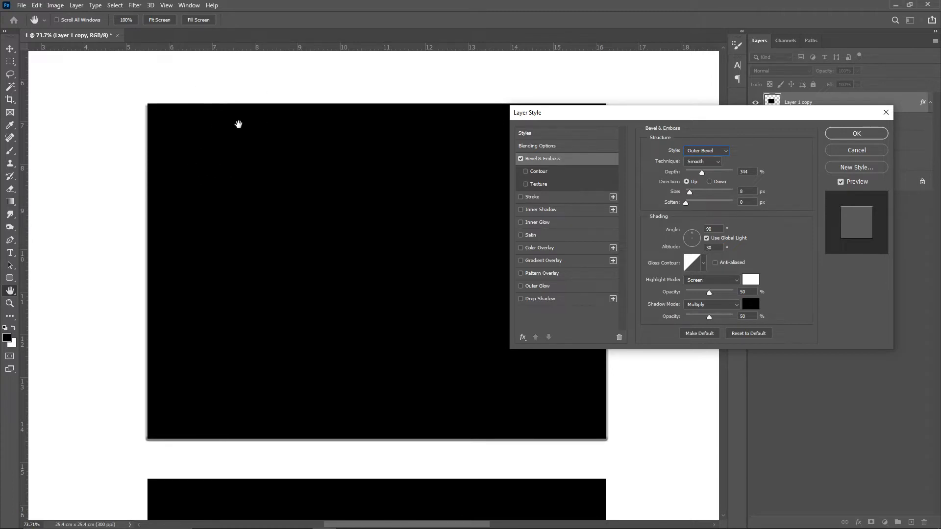
Compare the Pillow Emboss and Emboss styles on the rectangle and return the bevel style to Inner Bevel.
{"action": "left_click", "coordinate": [711, 151]}
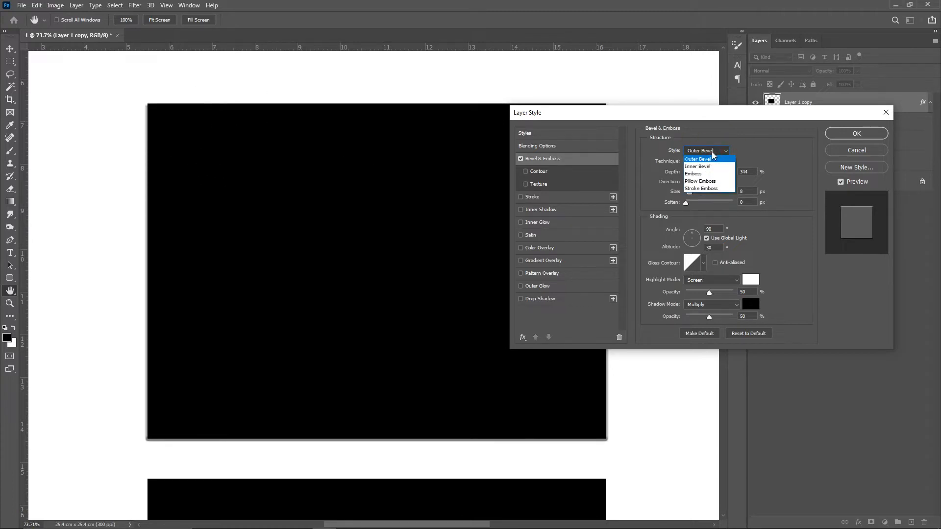
{"action": "left_click", "coordinate": [705, 182]}
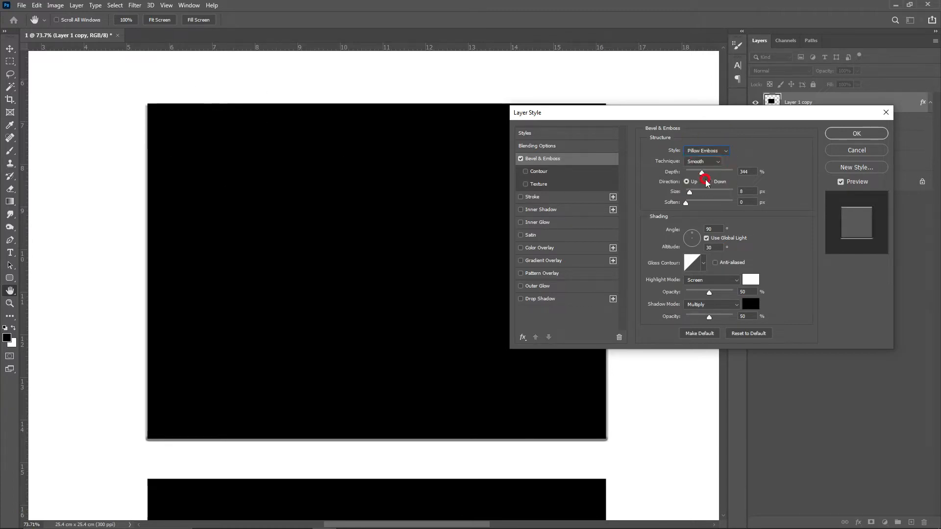
{"action": "left_click", "coordinate": [706, 151]}
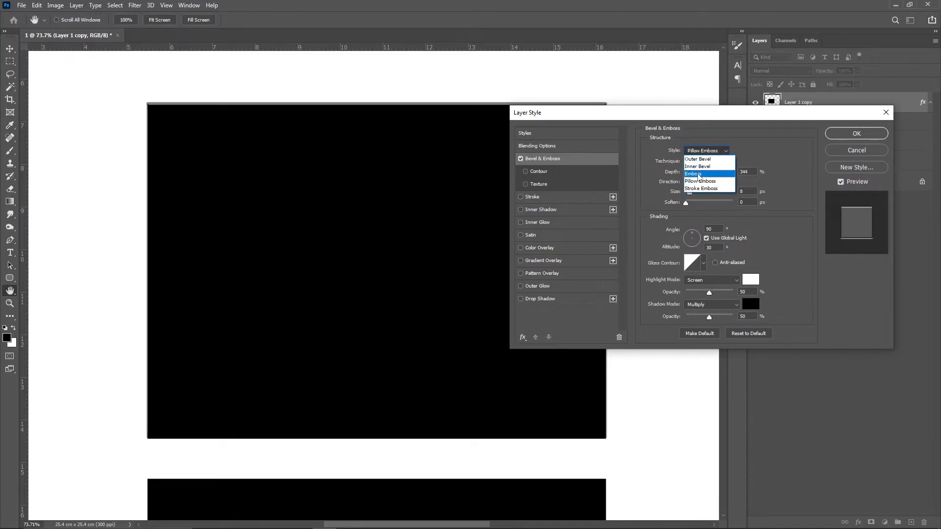
{"action": "left_click", "coordinate": [698, 174]}
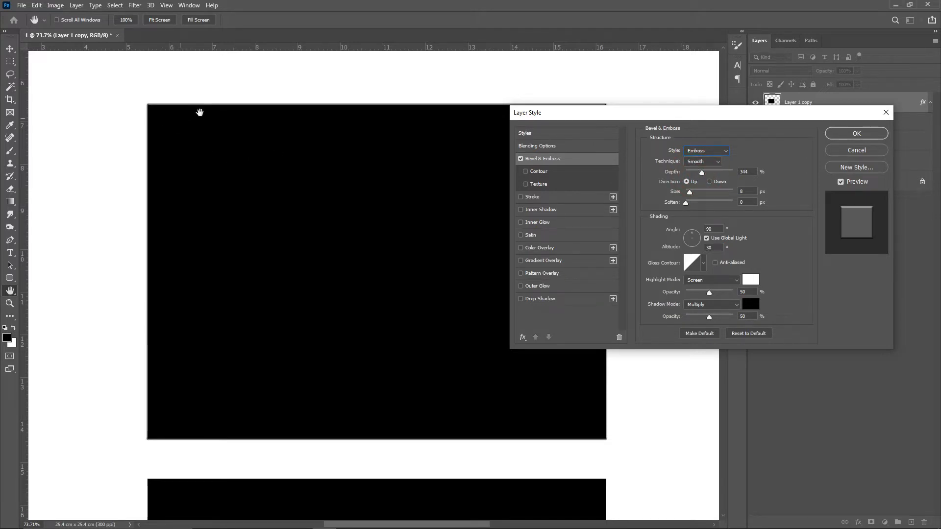
{"action": "left_click", "coordinate": [695, 152]}
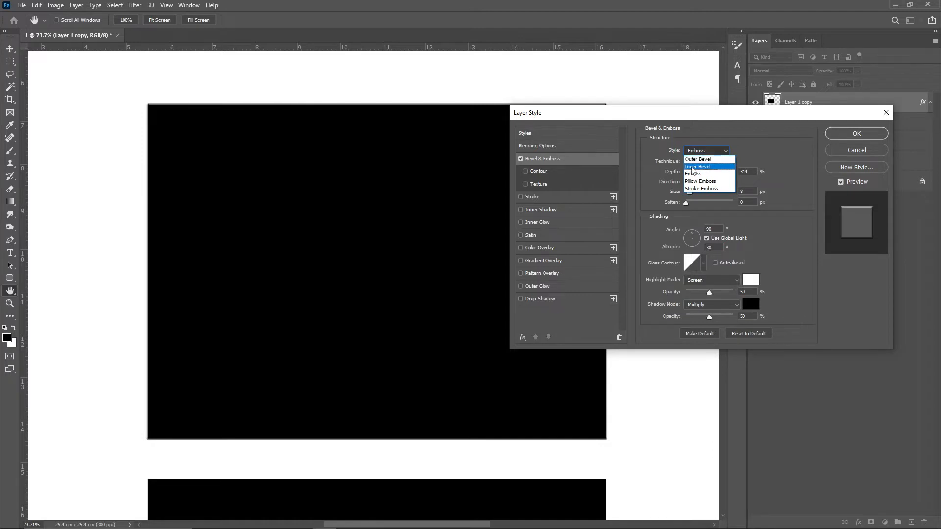
{"action": "left_click", "coordinate": [694, 167]}
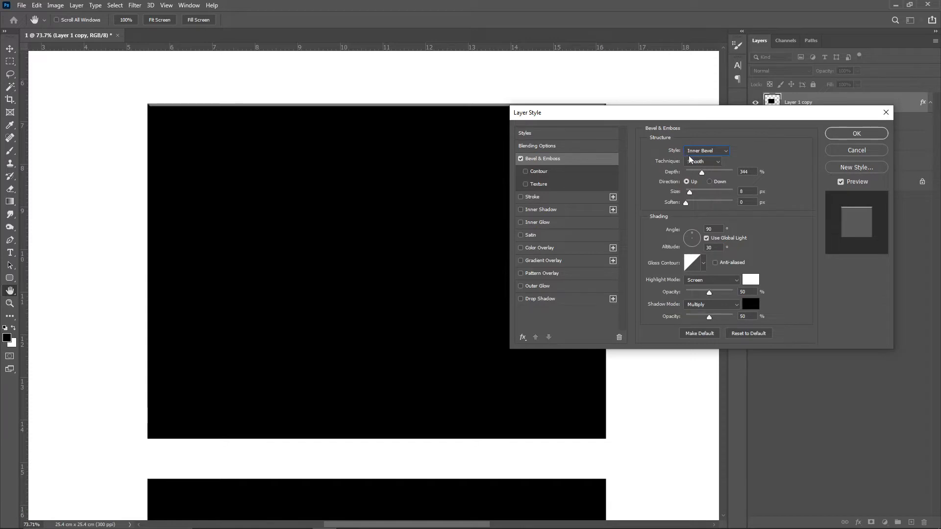
Set the inner bevel's depth to 719% and its size to 183 px.
{"action": "left_click", "coordinate": [698, 162]}
{"action": "left_click_drag", "start_coordinate": [702, 172], "coordinate": [703, 173]}
{"action": "left_click", "coordinate": [719, 173]}
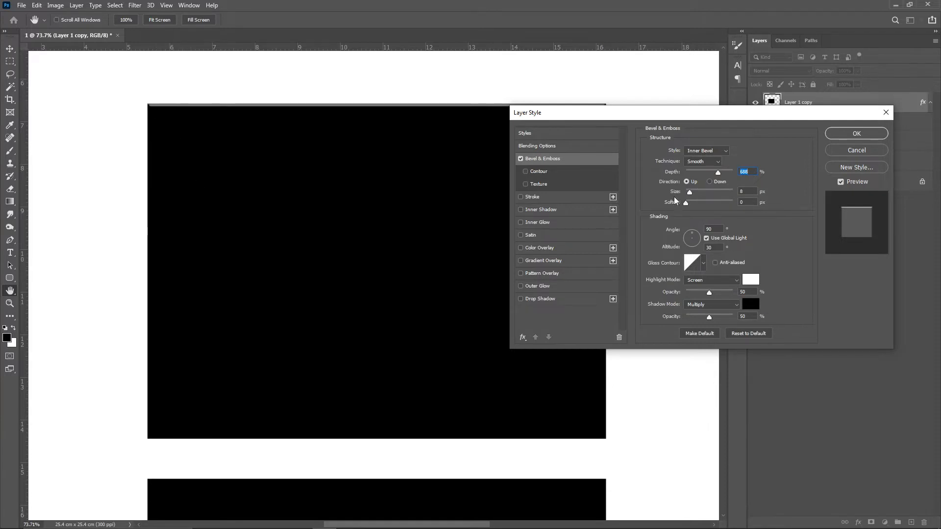
{"action": "left_click_drag", "start_coordinate": [690, 192], "coordinate": [721, 190]}
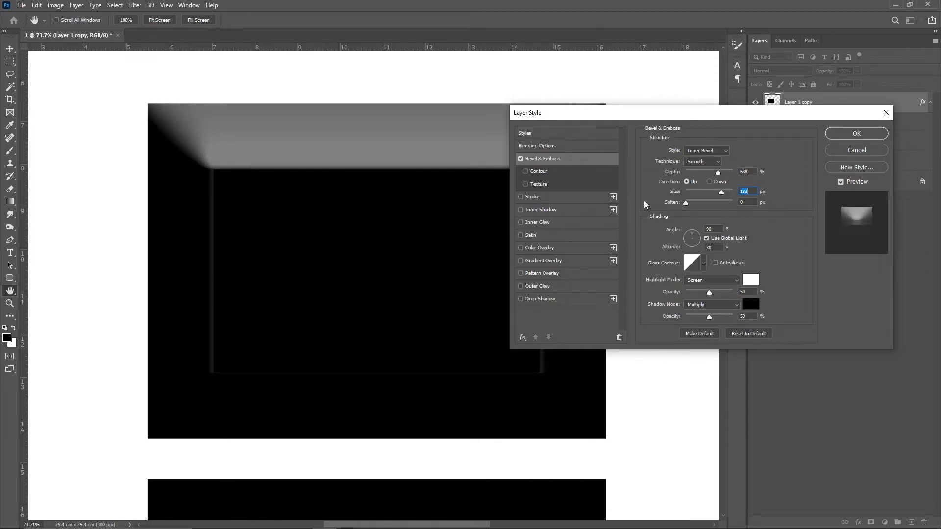
{"action": "mouse_move", "coordinate": [717, 174]}
{"action": "left_mouse_down"}
{"action": "mouse_move", "coordinate": [686, 177]}
{"action": "mouse_move", "coordinate": [719, 180]}
{"action": "left_mouse_up"}
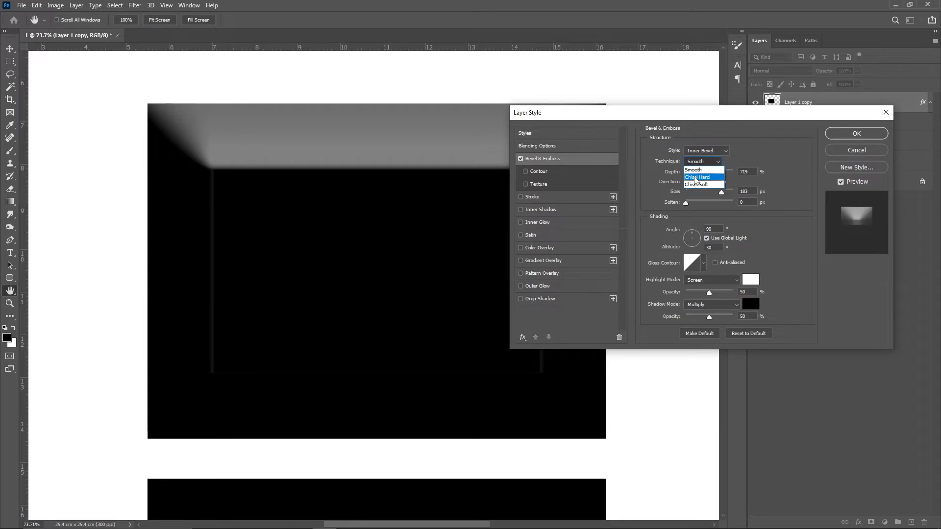
Change the bevel technique to Chisel Hard and reduce the bevel size to 62 px.
{"action": "left_click", "coordinate": [697, 177]}
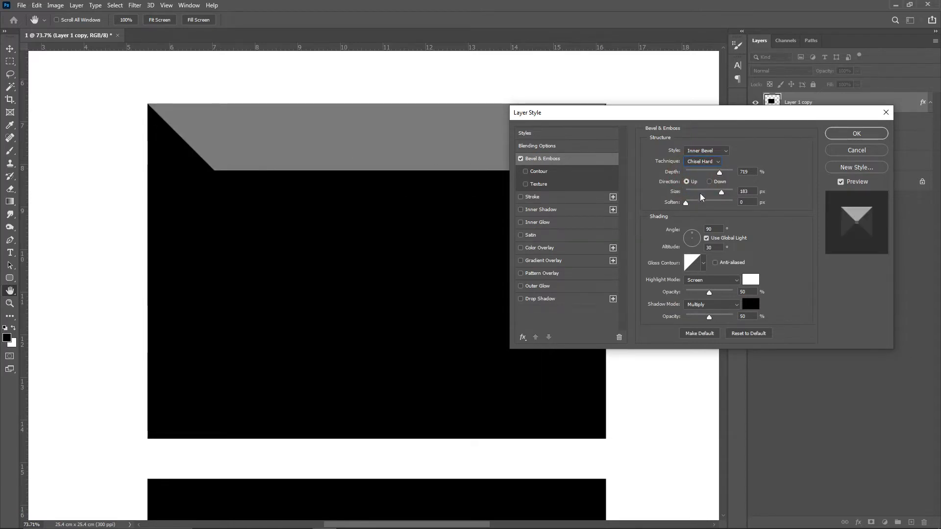
{"action": "left_click_drag", "start_coordinate": [716, 195], "coordinate": [700, 197]}
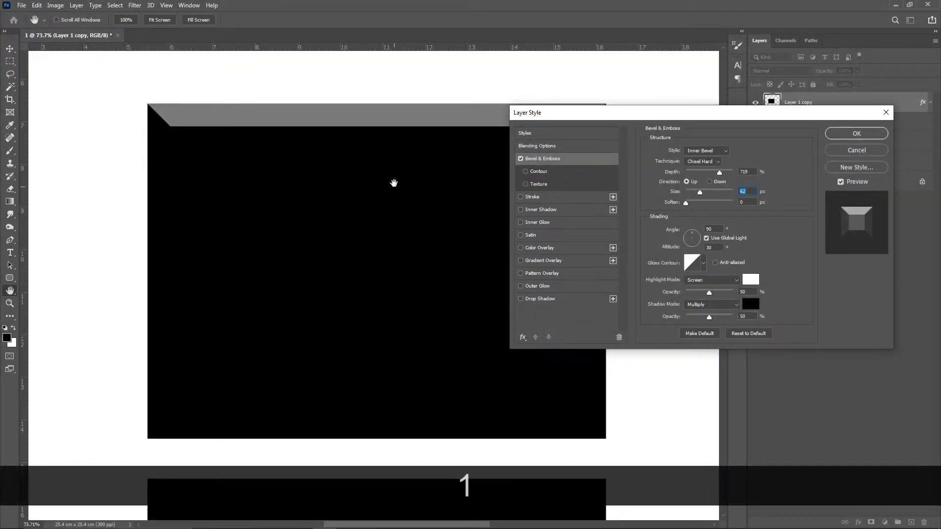
Add a Color Overlay to the upper rectangle and set its colour to a warm golden yellow.
{"action": "left_click", "coordinate": [552, 248]}
{"action": "left_click", "coordinate": [745, 152]}
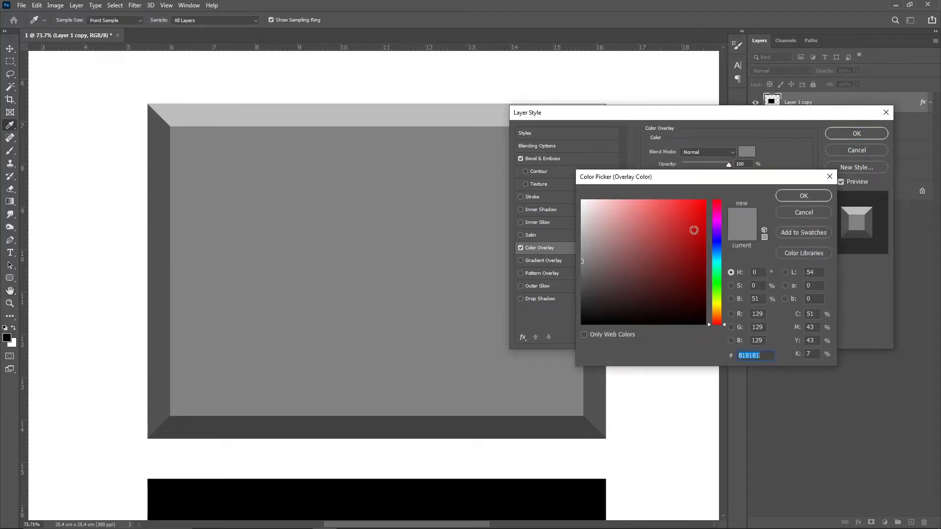
{"action": "left_click", "coordinate": [604, 261]}
{"action": "left_click_drag", "start_coordinate": [603, 261], "coordinate": [621, 231]}
{"action": "left_click", "coordinate": [716, 304]}
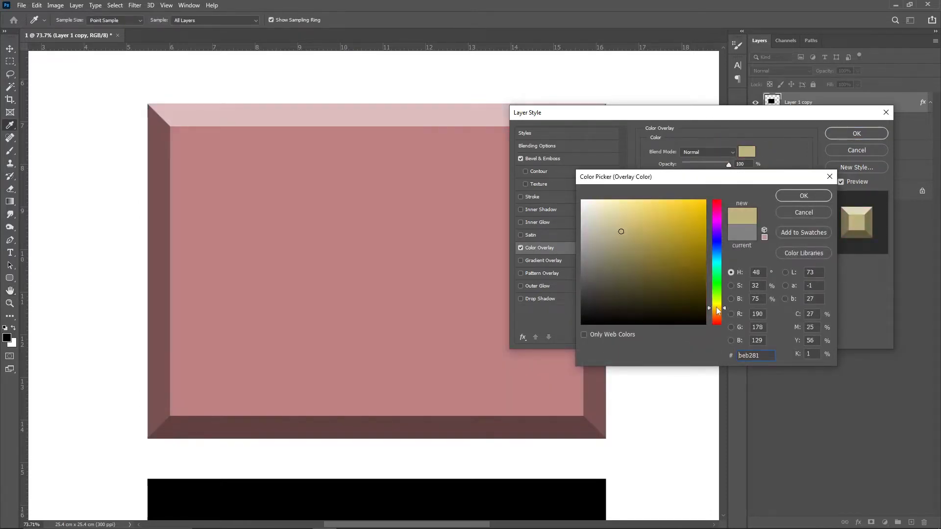
{"action": "left_click", "coordinate": [649, 206]}
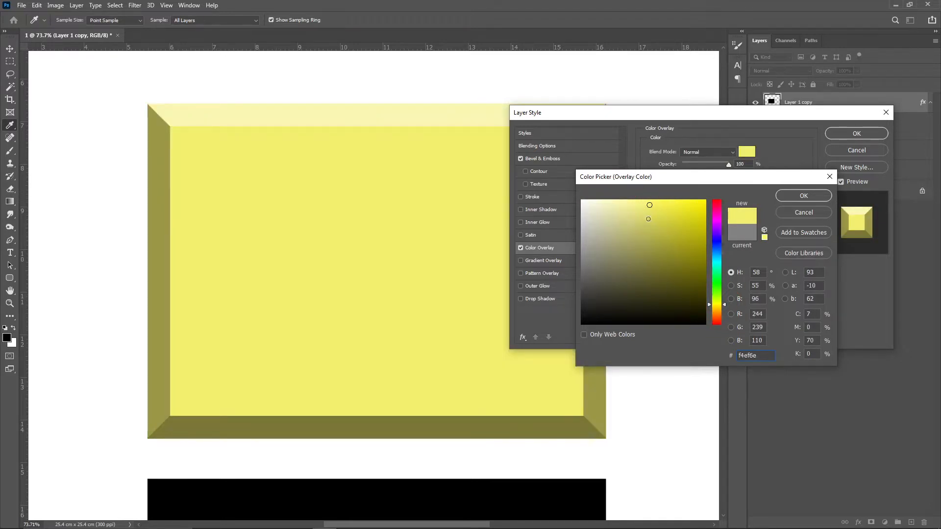
{"action": "mouse_move", "coordinate": [650, 217]}
{"action": "left_mouse_down"}
{"action": "mouse_move", "coordinate": [661, 225]}
{"action": "mouse_move", "coordinate": [666, 216]}
{"action": "left_mouse_up"}
{"action": "left_click", "coordinate": [713, 307]}
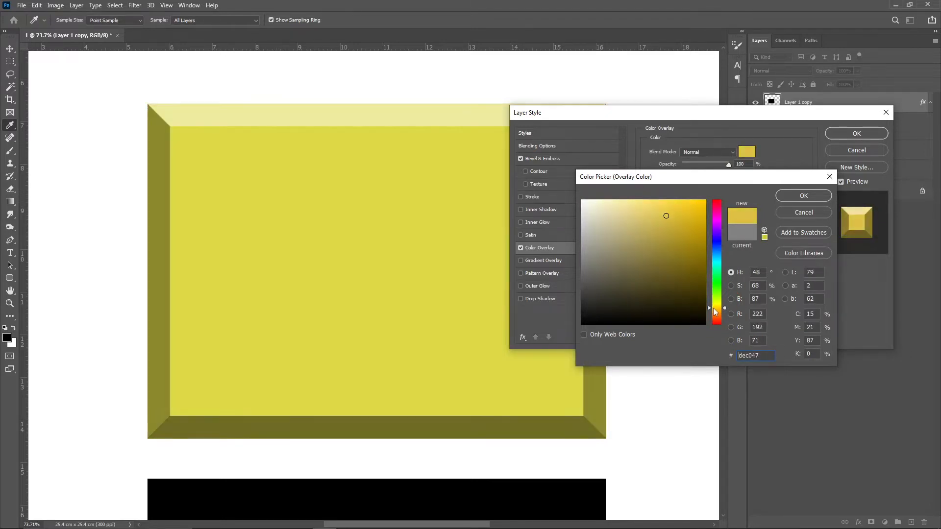
{"action": "left_click_drag", "start_coordinate": [666, 216], "coordinate": [663, 207]}
{"action": "left_click", "coordinate": [804, 196]}
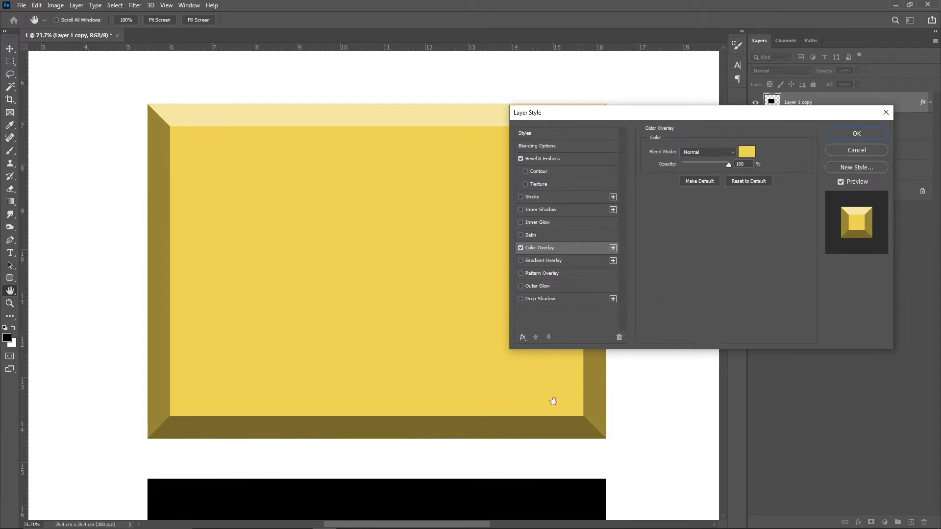
Set the Bevel & Emboss depth to 428% and the size to 92 px on the gold rectangle.
{"action": "left_click_drag", "start_coordinate": [682, 117], "coordinate": [787, 141]}
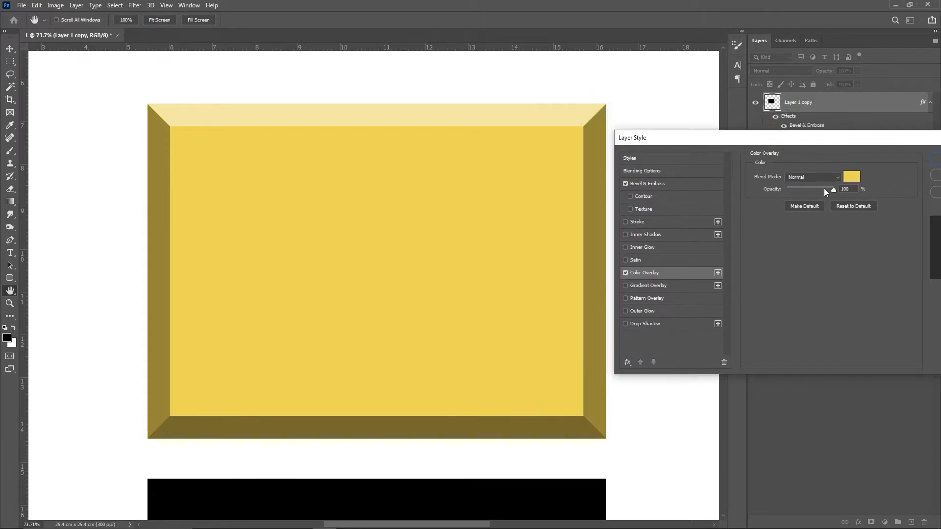
{"action": "left_click", "coordinate": [657, 183]}
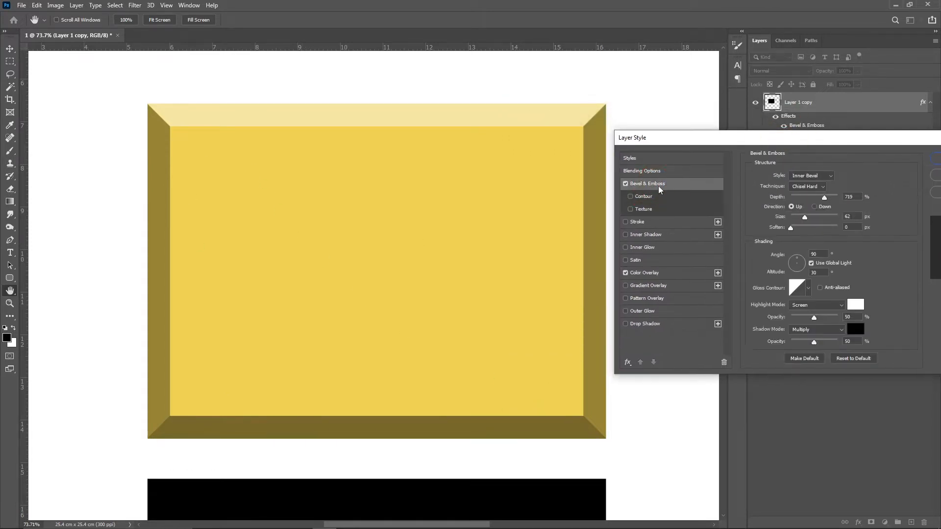
{"action": "left_click_drag", "start_coordinate": [687, 143], "coordinate": [668, 151]}
{"action": "mouse_move", "coordinate": [796, 210]}
{"action": "left_mouse_down"}
{"action": "mouse_move", "coordinate": [772, 210]}
{"action": "mouse_move", "coordinate": [794, 215]}
{"action": "mouse_move", "coordinate": [801, 228]}
{"action": "mouse_move", "coordinate": [782, 227]}
{"action": "mouse_move", "coordinate": [791, 225]}
{"action": "left_mouse_up"}
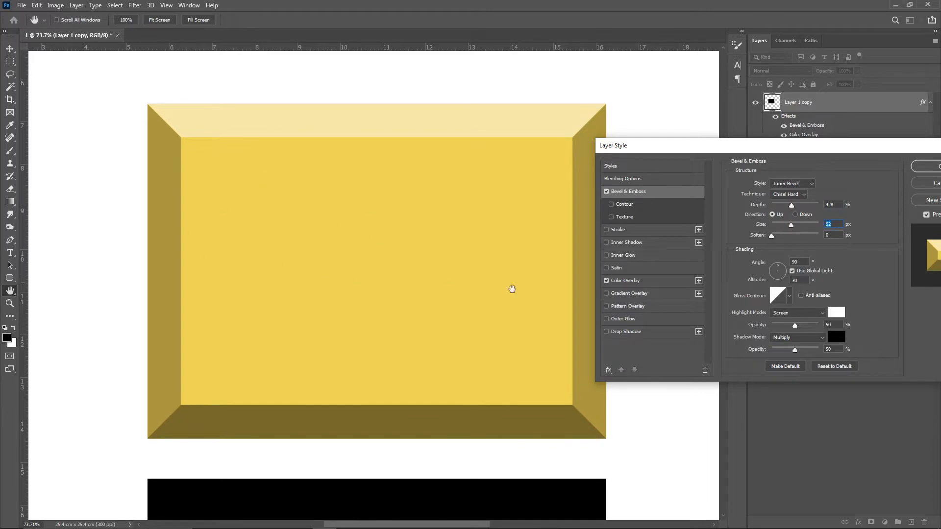
Try the Outer Bevel and Pillow Emboss styles on the gold rectangle to compare their edges.
{"action": "left_click", "coordinate": [776, 183]}
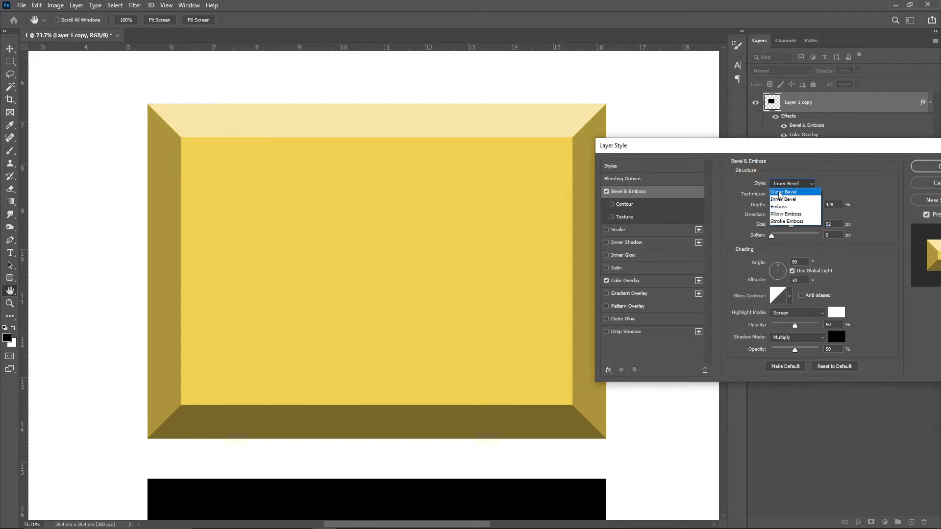
{"action": "left_click", "coordinate": [779, 194]}
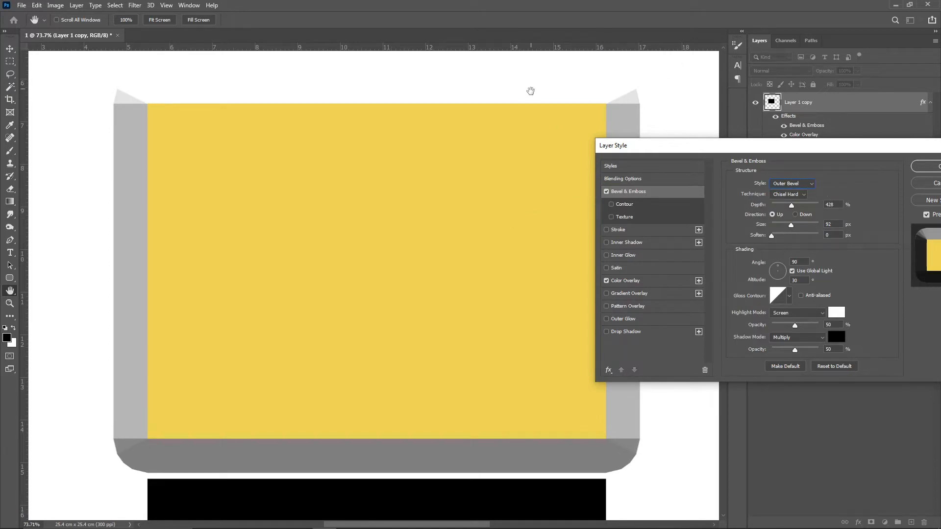
{"action": "left_click", "coordinate": [776, 187]}
{"action": "left_click", "coordinate": [778, 217]}
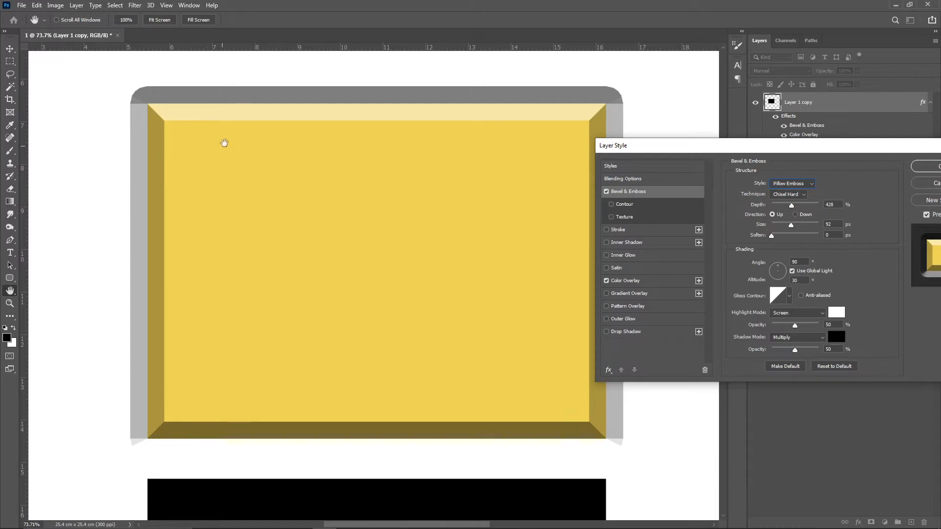
Change the bevel technique to Smooth and set the style to Inner Bevel.
{"action": "left_click", "coordinate": [787, 194]}
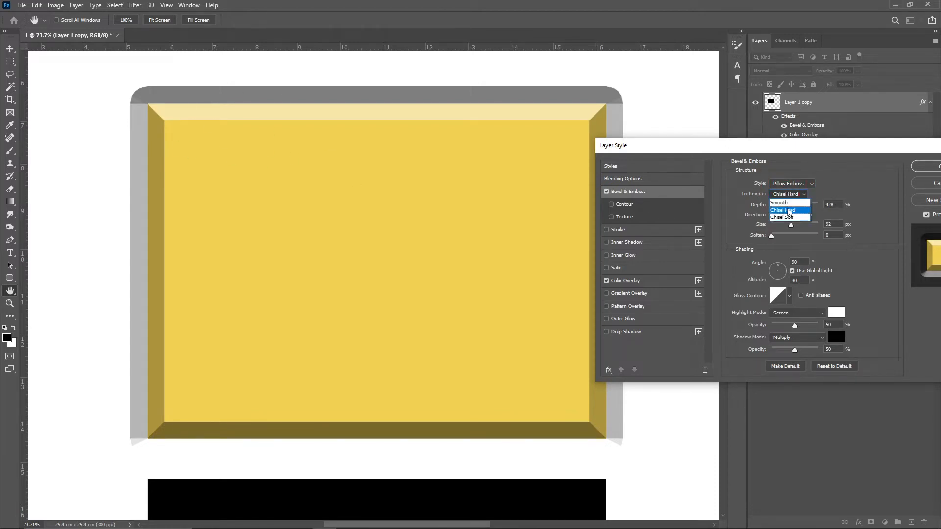
{"action": "left_click", "coordinate": [780, 205]}
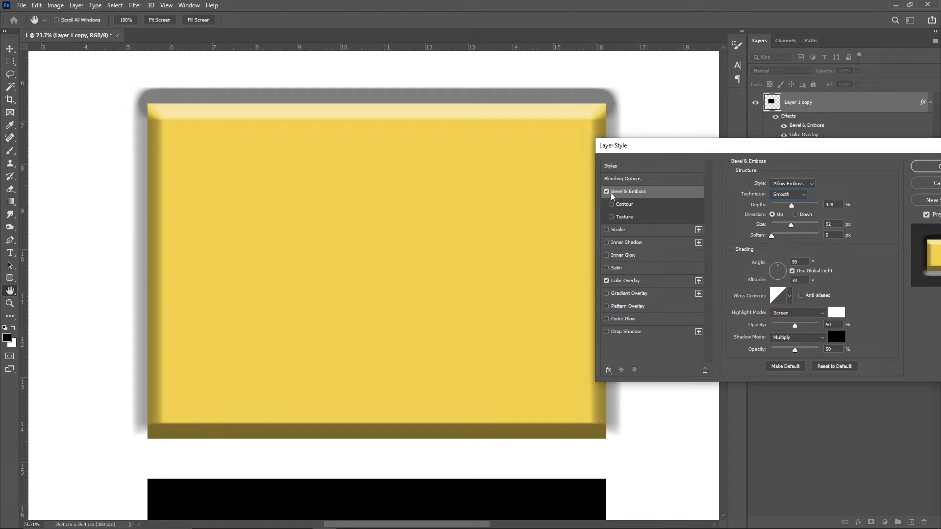
{"action": "left_click", "coordinate": [771, 235]}
{"action": "left_click", "coordinate": [786, 194]}
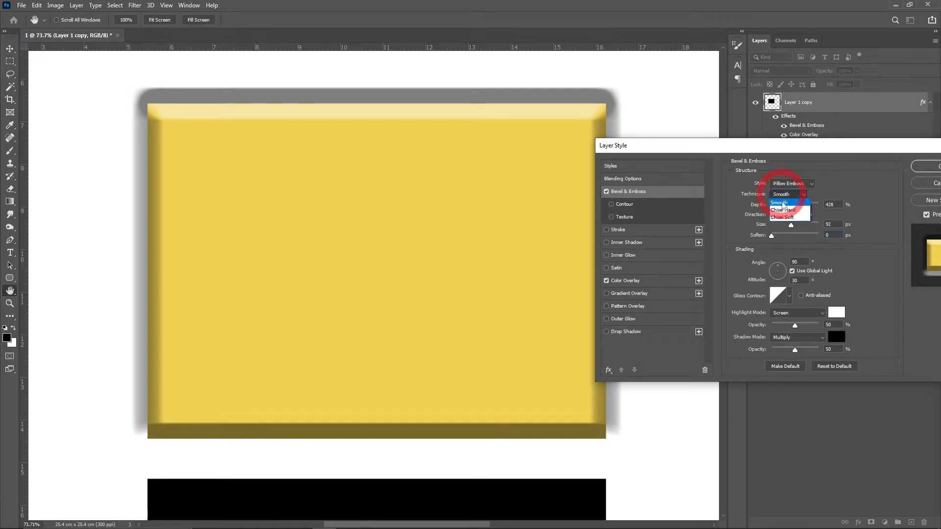
{"action": "left_click", "coordinate": [782, 190]}
{"action": "left_click", "coordinate": [783, 190]}
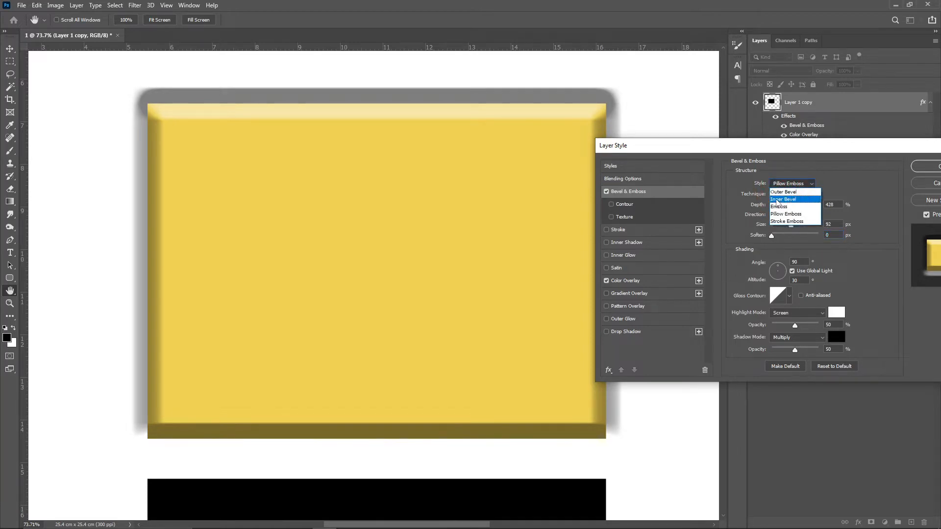
{"action": "left_click", "coordinate": [778, 199]}
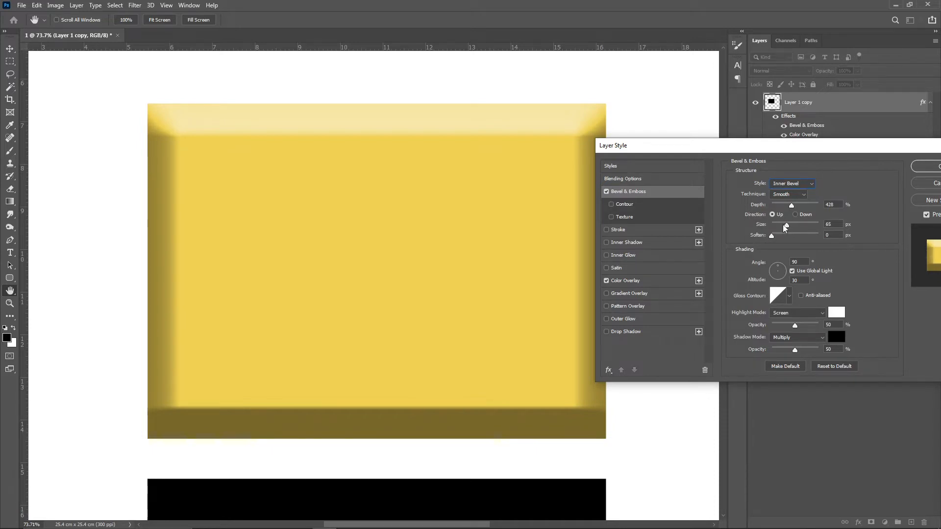
Set the inner bevel's size to 111 px and its soften value to 16 px.
{"action": "left_click_drag", "start_coordinate": [790, 225], "coordinate": [818, 235]}
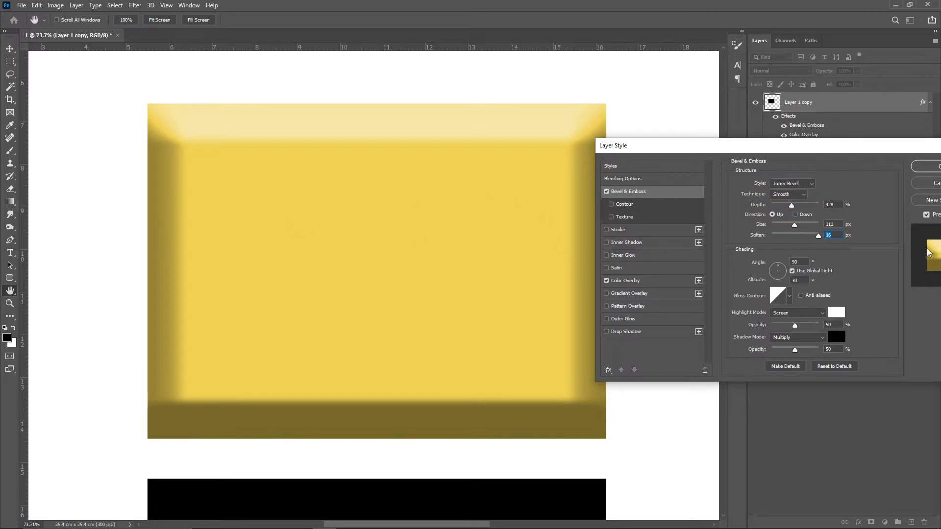
{"action": "left_click_drag", "start_coordinate": [818, 235], "coordinate": [763, 237]}
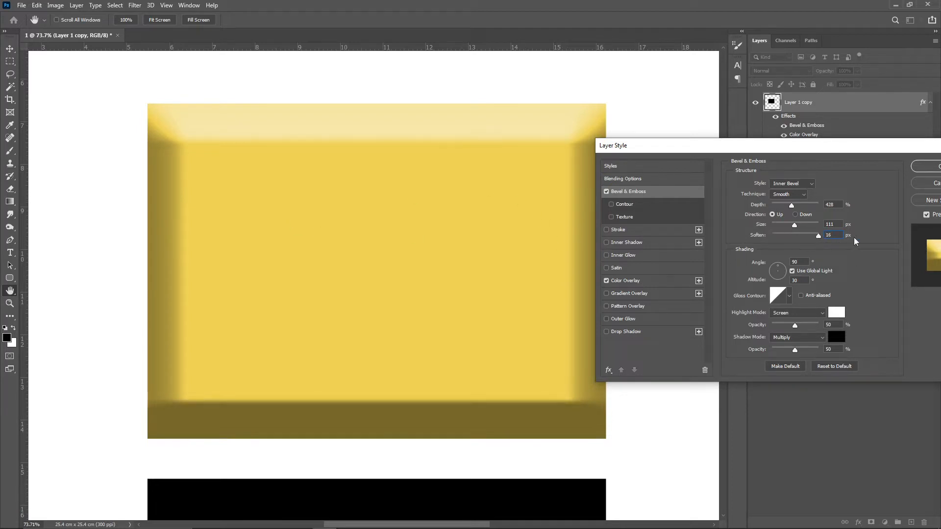
{"action": "left_click_drag", "start_coordinate": [855, 238], "coordinate": [853, 238]}
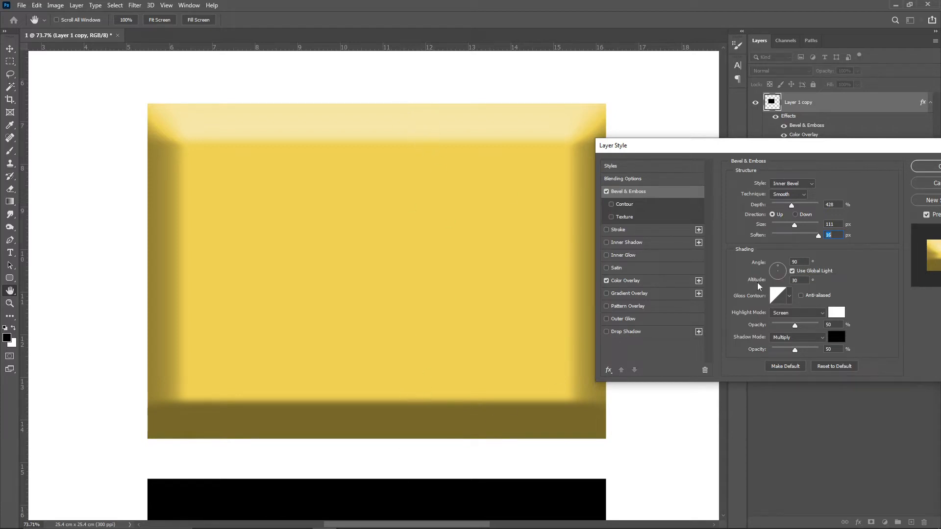
Try bevel light angles of -81° and -171° at an altitude of 26°.
{"action": "left_click", "coordinate": [778, 270]}
{"action": "left_click_drag", "start_coordinate": [776, 267], "coordinate": [779, 277]}
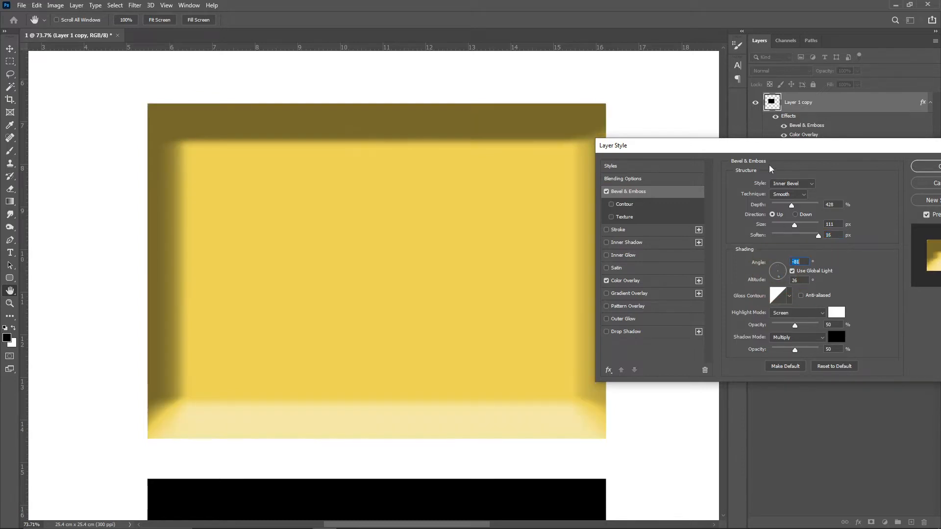
{"action": "left_click_drag", "start_coordinate": [763, 146], "coordinate": [671, 152]}
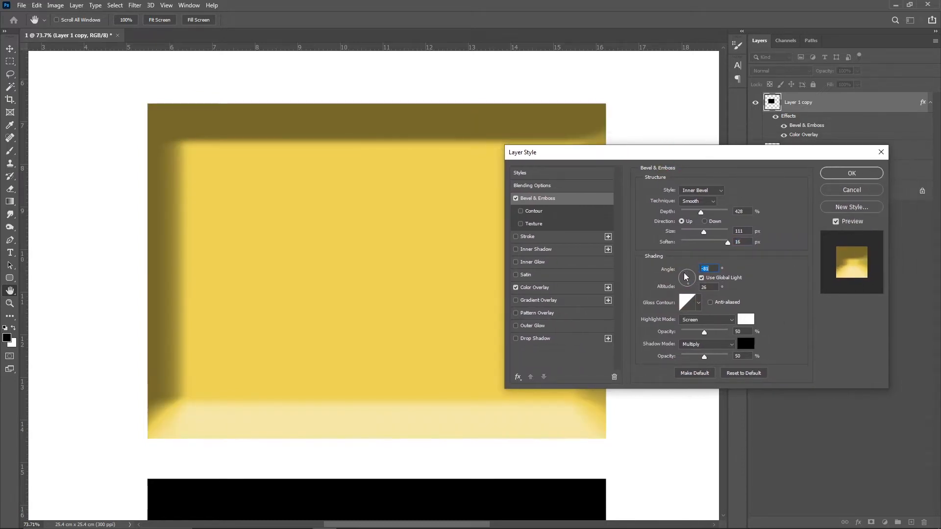
{"action": "left_click", "coordinate": [687, 284]}
{"action": "left_click_drag", "start_coordinate": [687, 285], "coordinate": [688, 282]}
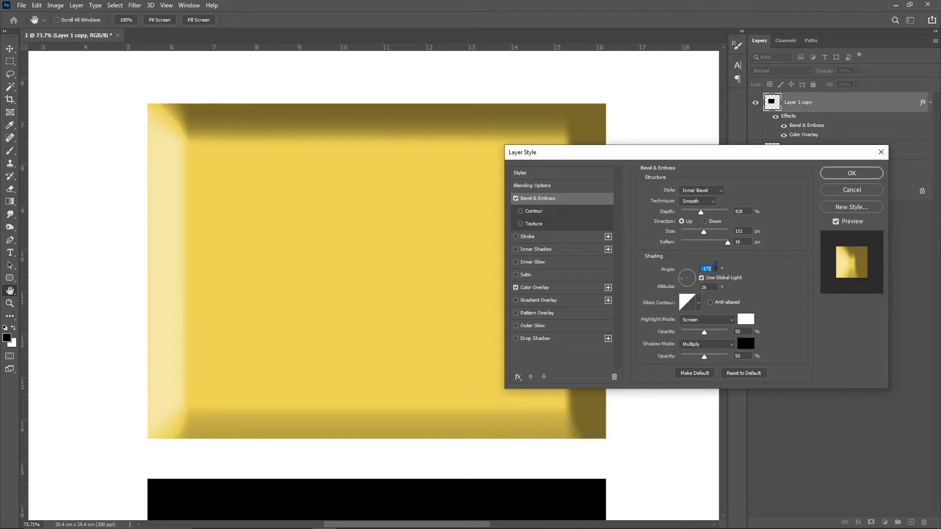
Switch Use Global Light off and on to compare the bevel's shading.
{"action": "left_click", "coordinate": [724, 278]}
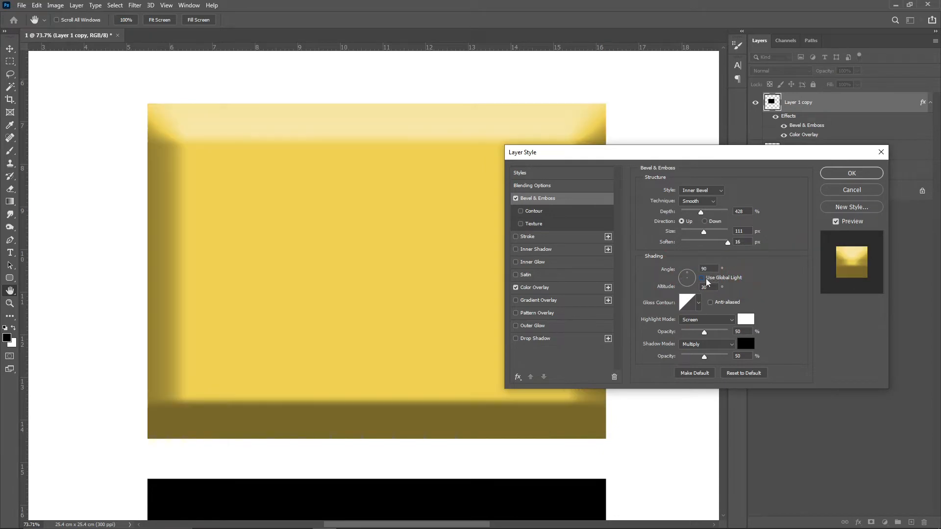
{"action": "left_click", "coordinate": [702, 278]}
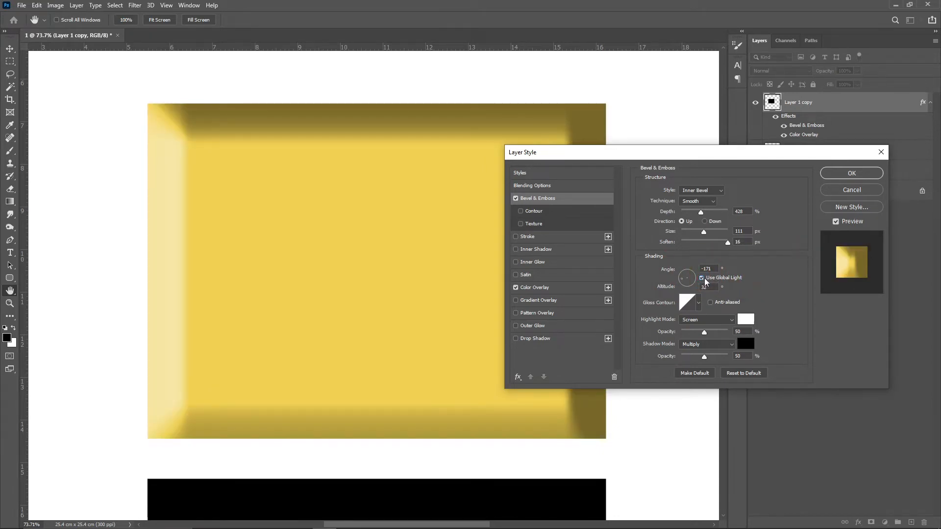
{"action": "left_click", "coordinate": [701, 278]}
{"action": "left_click", "coordinate": [701, 277]}
Set the light angle to -142° and altitude to 48°, and compare the shading with and without global light.
{"action": "left_click", "coordinate": [684, 279]}
{"action": "mouse_move", "coordinate": [681, 276]}
{"action": "left_mouse_down"}
{"action": "mouse_move", "coordinate": [690, 275]}
{"action": "mouse_move", "coordinate": [684, 281]}
{"action": "left_mouse_up"}
{"action": "left_click", "coordinate": [702, 279]}
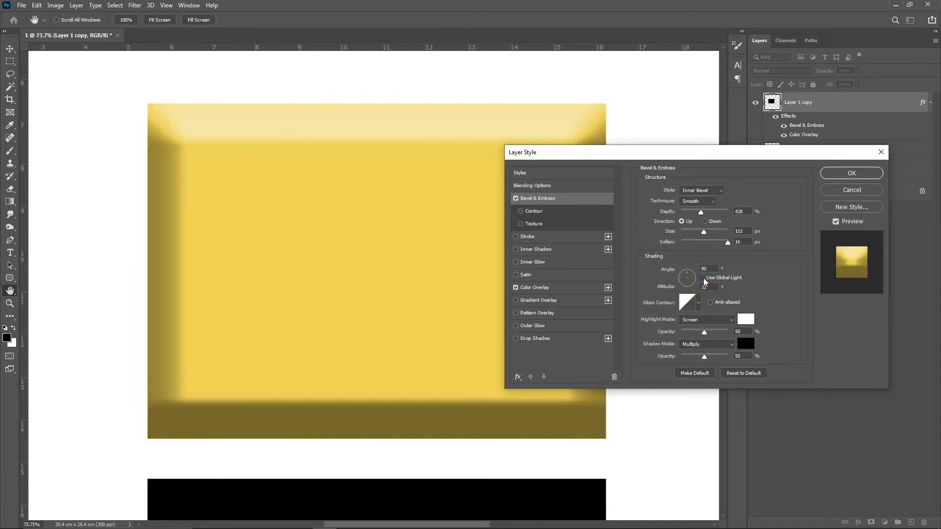
{"action": "left_click", "coordinate": [704, 278]}
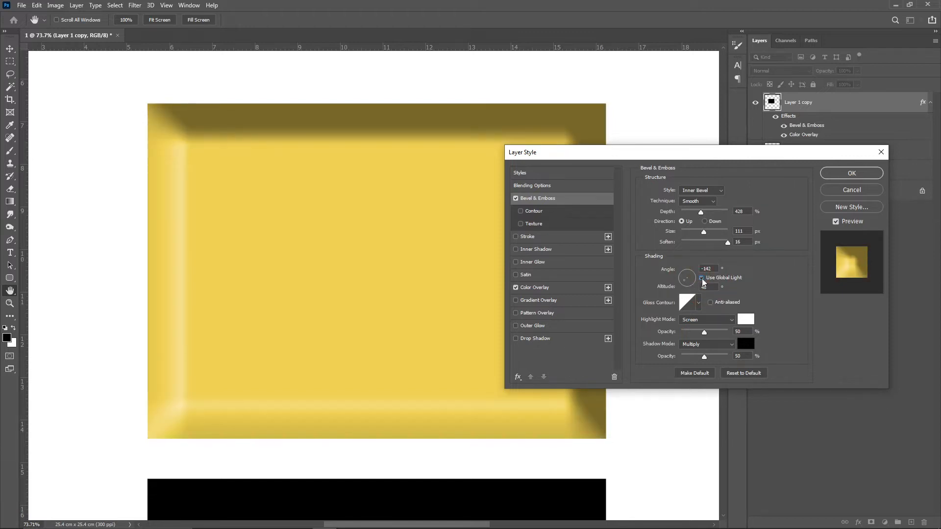
{"action": "left_click", "coordinate": [702, 279]}
{"action": "left_click", "coordinate": [703, 279]}
Enable anti-aliasing for the bevel's gloss contour.
{"action": "left_click", "coordinate": [710, 302]}
{"action": "left_click", "coordinate": [718, 299]}
{"action": "left_click", "coordinate": [710, 303]}
Shape a custom gloss contour of peaks and dips, with input/output points including 77%/18%, 85%/87% and 13%/66%.
{"action": "left_click", "coordinate": [688, 302]}
{"action": "left_click_drag", "start_coordinate": [420, 99], "coordinate": [644, 158]}
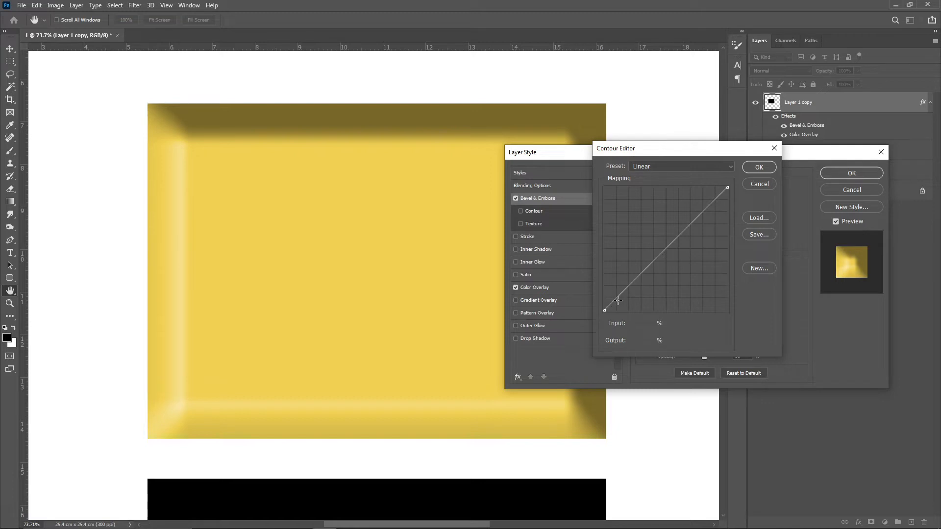
{"action": "left_click_drag", "start_coordinate": [615, 298], "coordinate": [617, 271]}
{"action": "left_click_drag", "start_coordinate": [629, 229], "coordinate": [699, 288]}
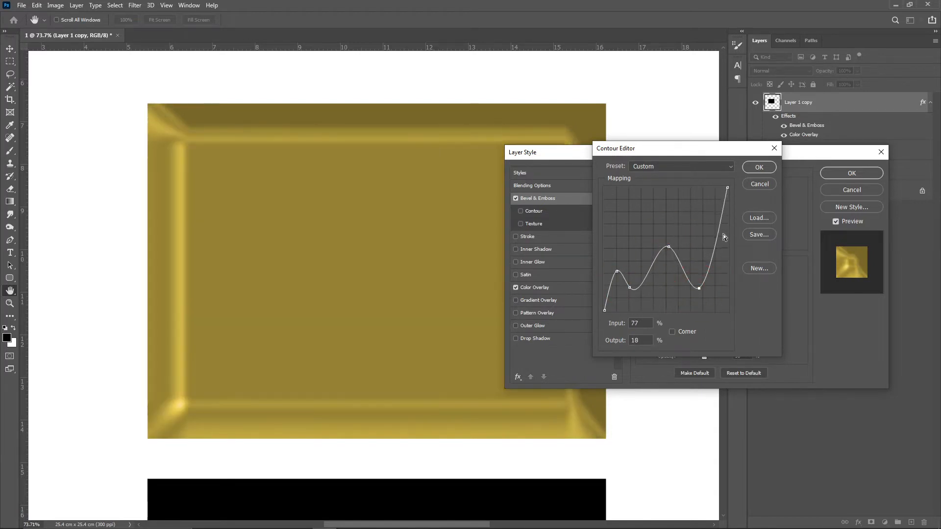
{"action": "left_click_drag", "start_coordinate": [709, 240], "coordinate": [708, 202]}
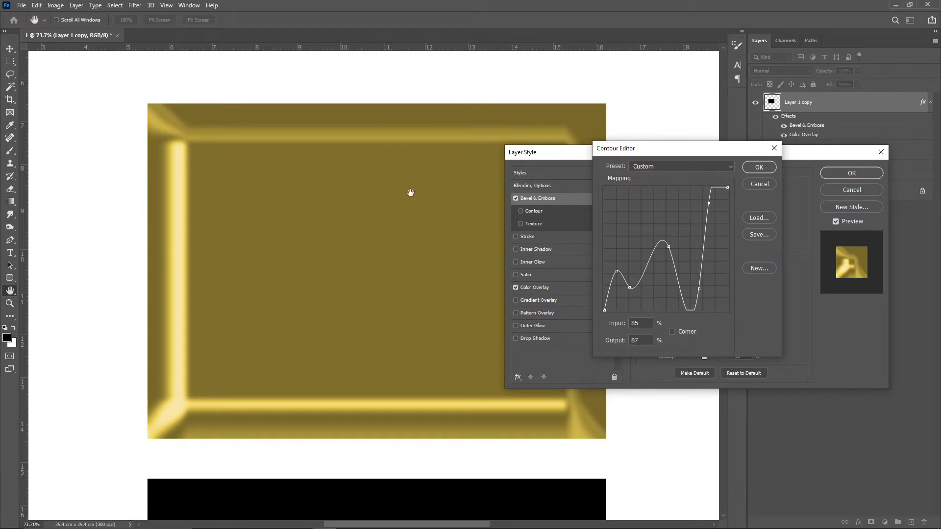
{"action": "left_click_drag", "start_coordinate": [636, 150], "coordinate": [563, 119]}
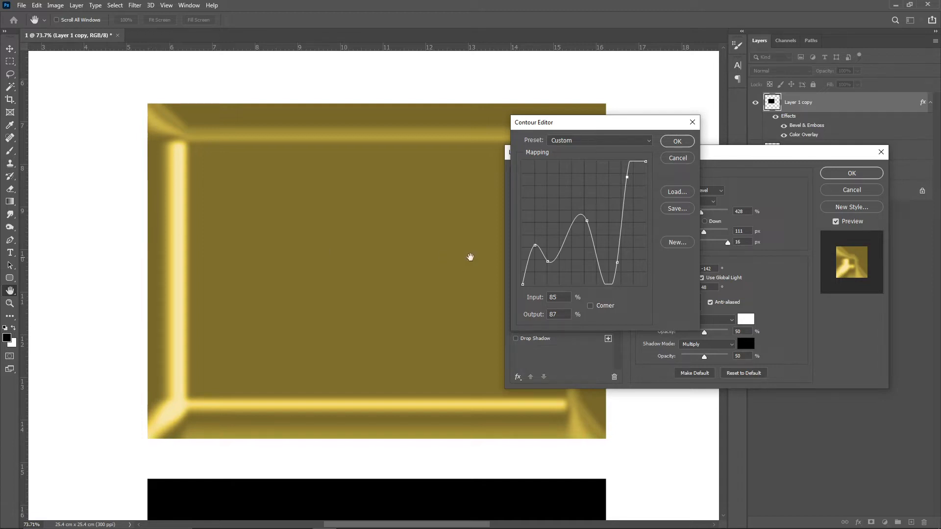
{"action": "left_click_drag", "start_coordinate": [535, 248], "coordinate": [538, 203]}
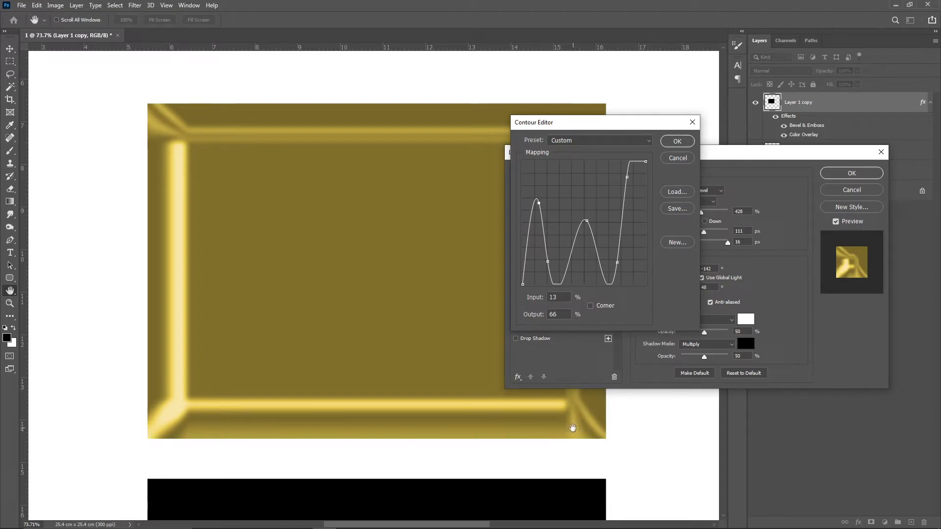
Try the Linear, Cone and Half Round gloss contour presets and select Rolling Slope - Descending.
{"action": "left_click", "coordinate": [637, 141]}
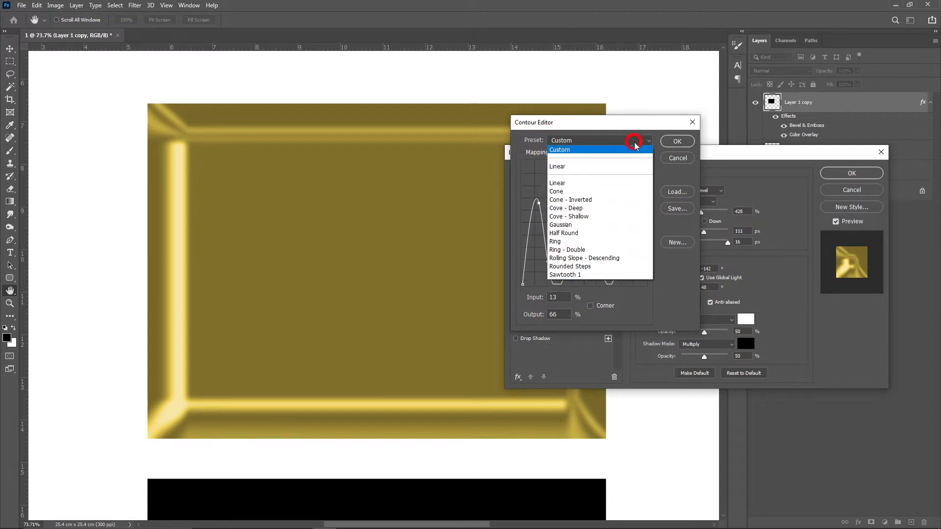
{"action": "left_click", "coordinate": [579, 167]}
{"action": "left_click", "coordinate": [582, 140]}
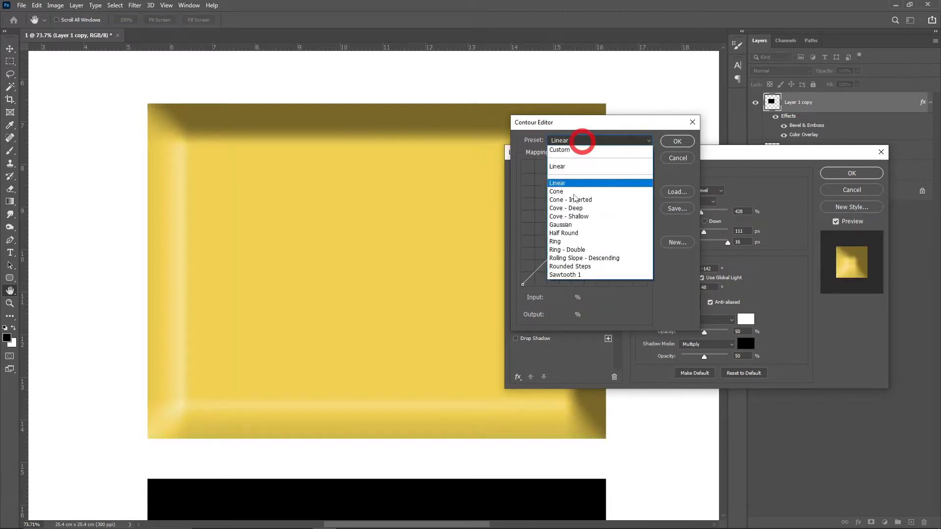
{"action": "left_click", "coordinate": [567, 191]}
{"action": "left_click", "coordinate": [580, 141]}
{"action": "left_click", "coordinate": [579, 232]}
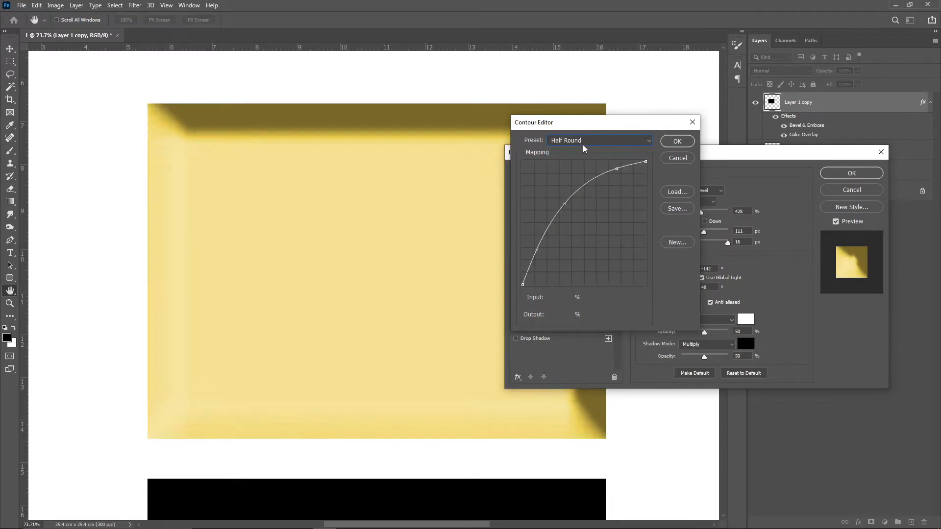
{"action": "left_click", "coordinate": [627, 141]}
{"action": "left_click", "coordinate": [581, 259]}
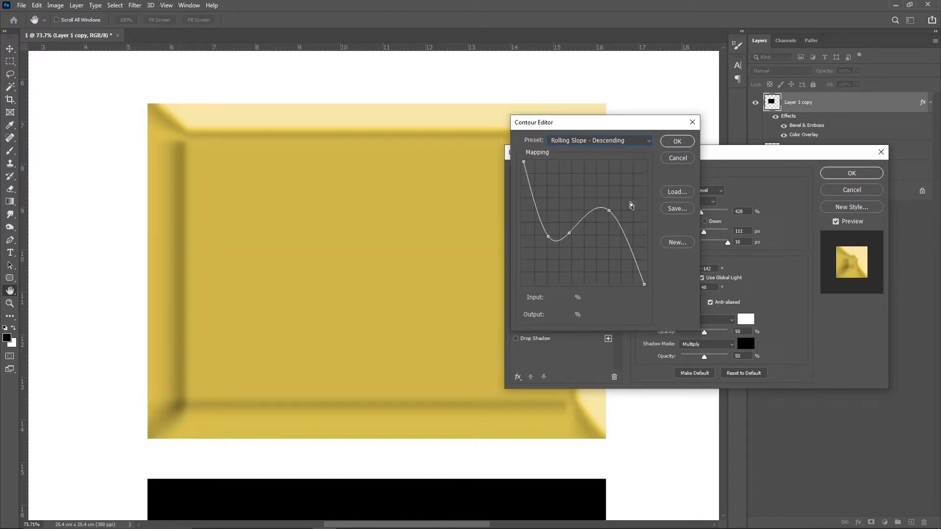
Accept the gloss contour and set the bevel's highlight color to red ff0000 with 100% opacity.
{"action": "left_click", "coordinate": [686, 143]}
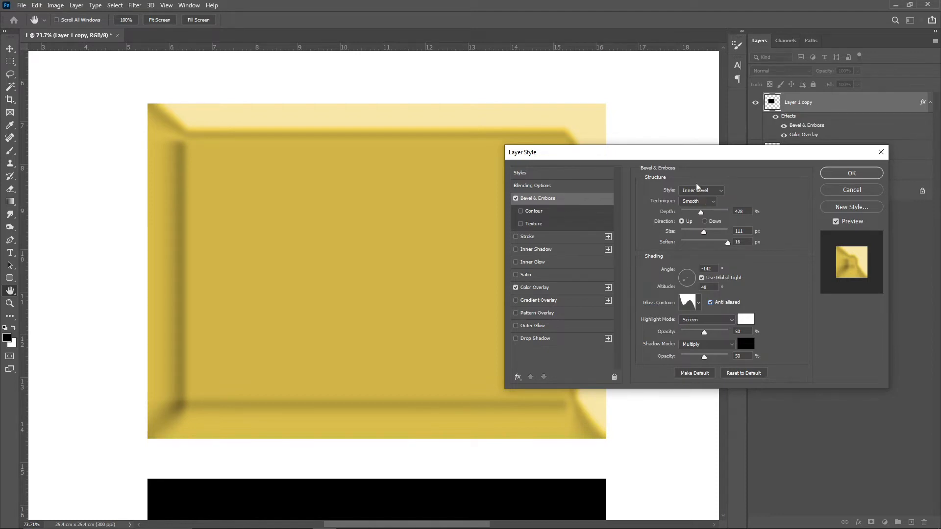
{"action": "left_click", "coordinate": [719, 319]}
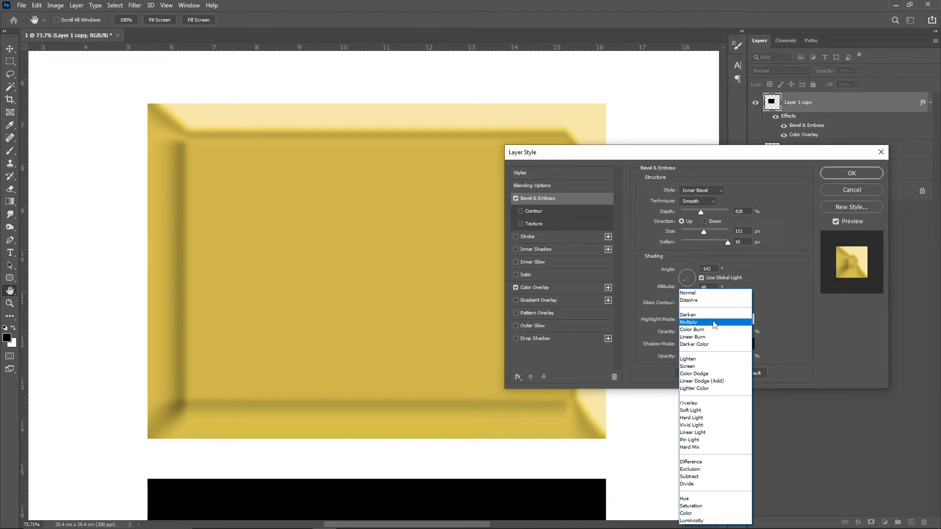
{"action": "left_click", "coordinate": [763, 268]}
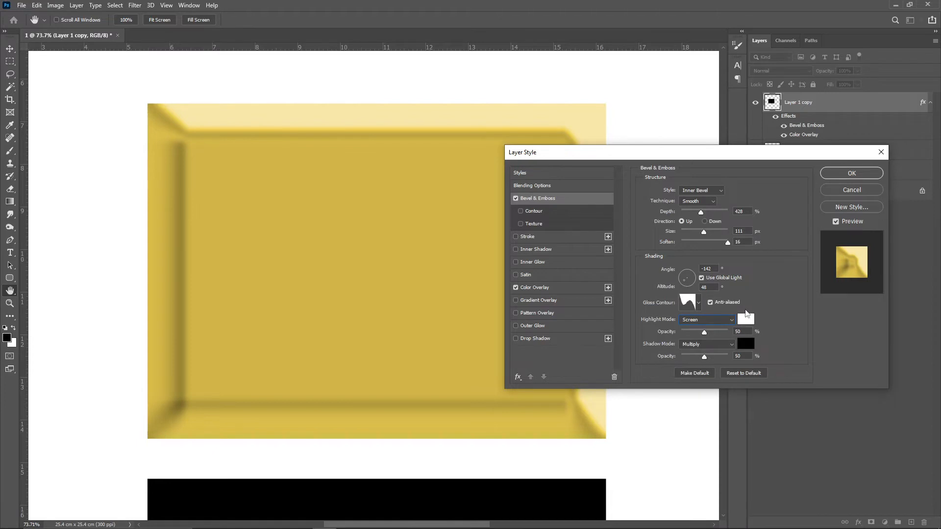
{"action": "left_click", "coordinate": [746, 320]}
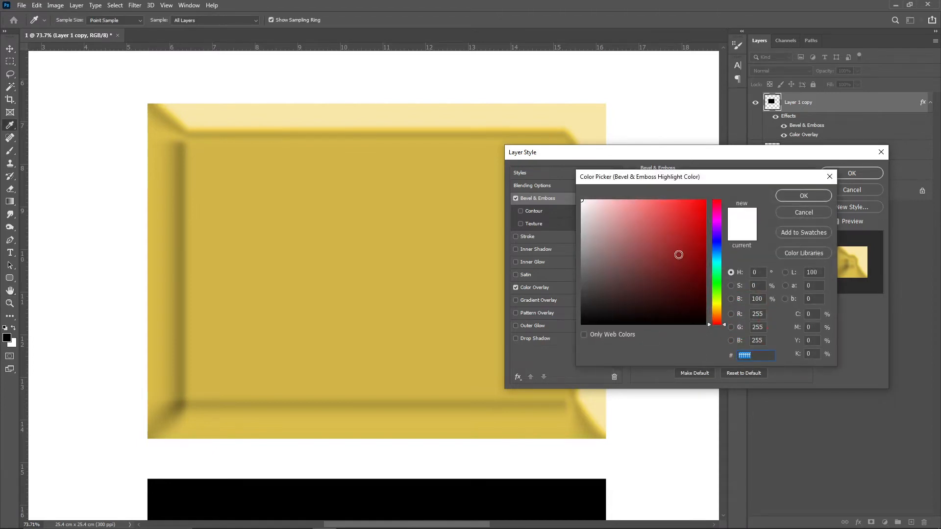
{"action": "type", "text": "ff0000"}
{"action": "left_click", "coordinate": [810, 195]}
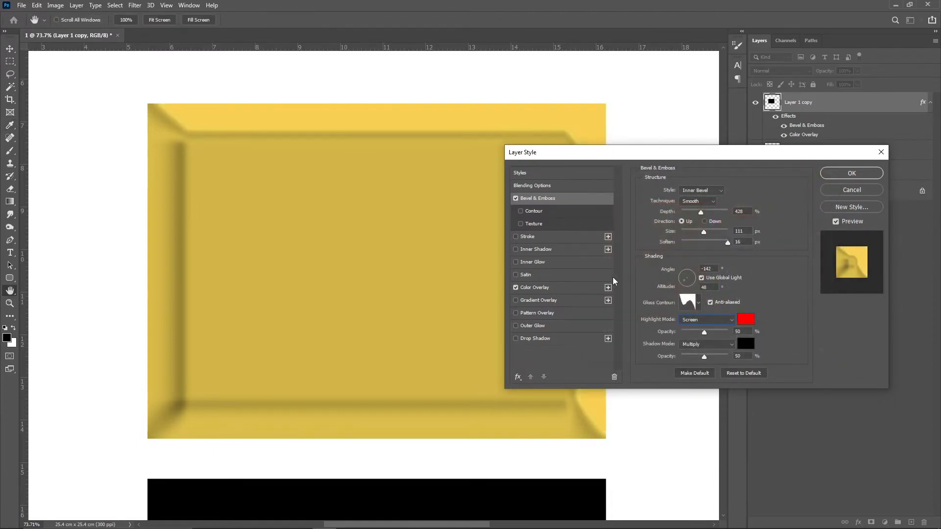
{"action": "left_click_drag", "start_coordinate": [704, 332], "coordinate": [781, 332]}
Try the Multiply blend mode on the red bevel highlight and restore Screen.
{"action": "left_click", "coordinate": [695, 320]}
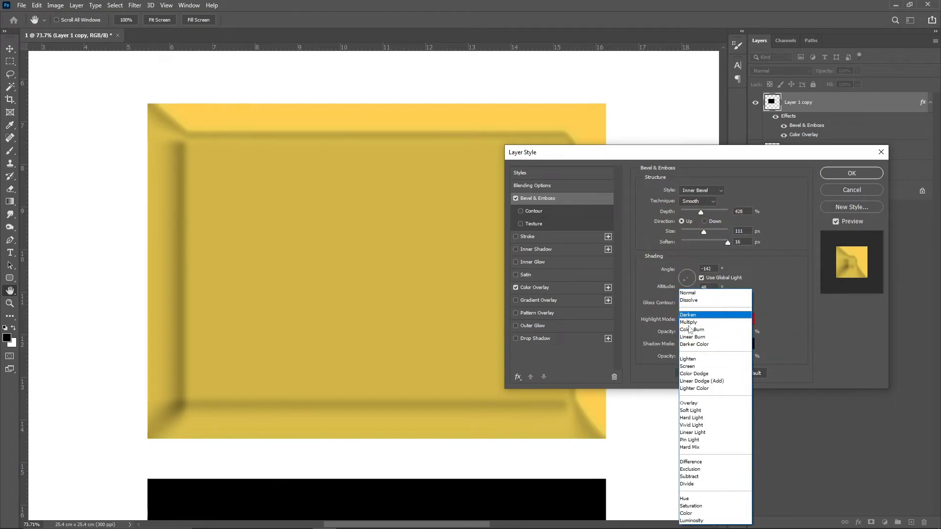
{"action": "left_click", "coordinate": [689, 323]}
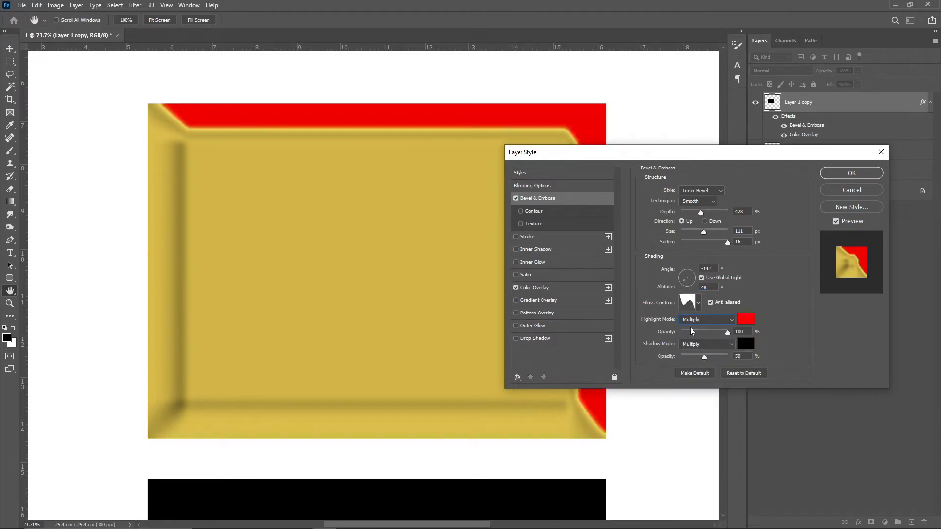
{"action": "left_click", "coordinate": [696, 319]}
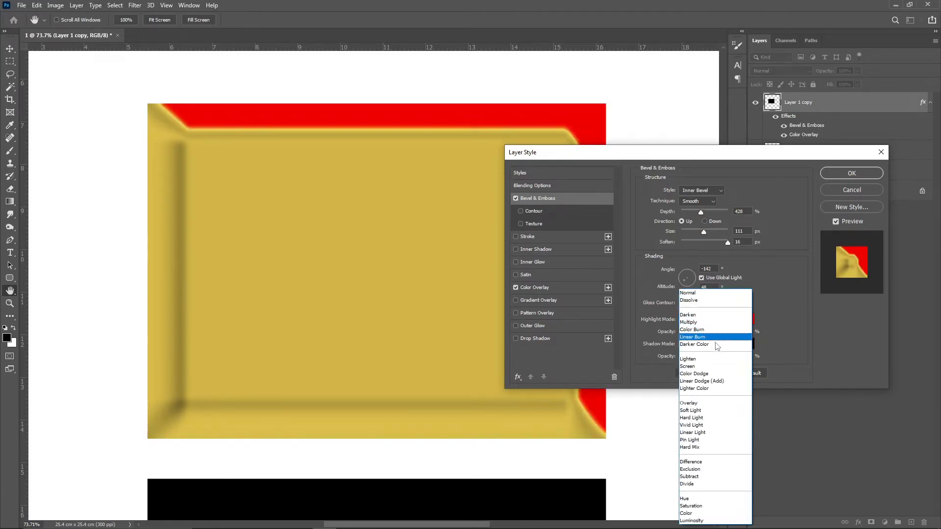
{"action": "left_click", "coordinate": [706, 366]}
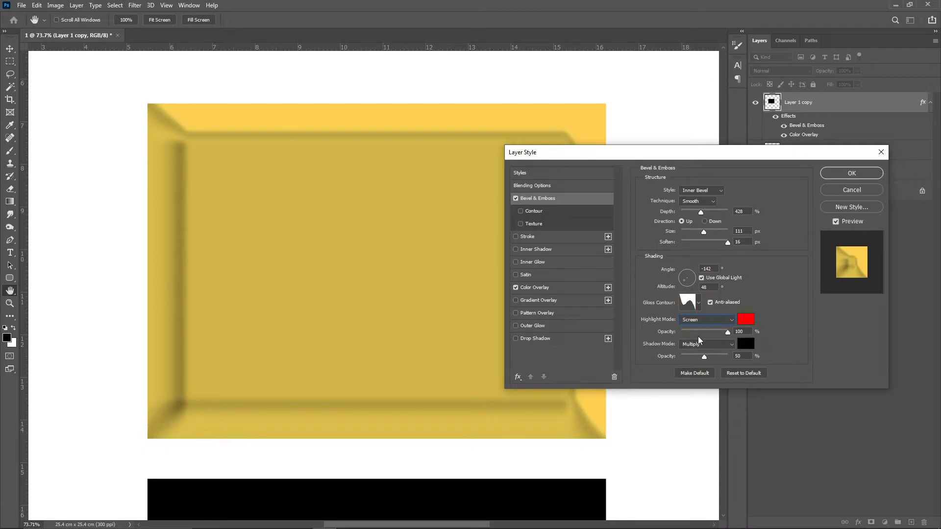
Cycle the highlight blend mode from Color Burn through Lighten, Hard Light, Hard Mix and Subtract, and return it to Screen.
{"action": "left_click", "coordinate": [692, 324]}
{"action": "left_click", "coordinate": [686, 327]}
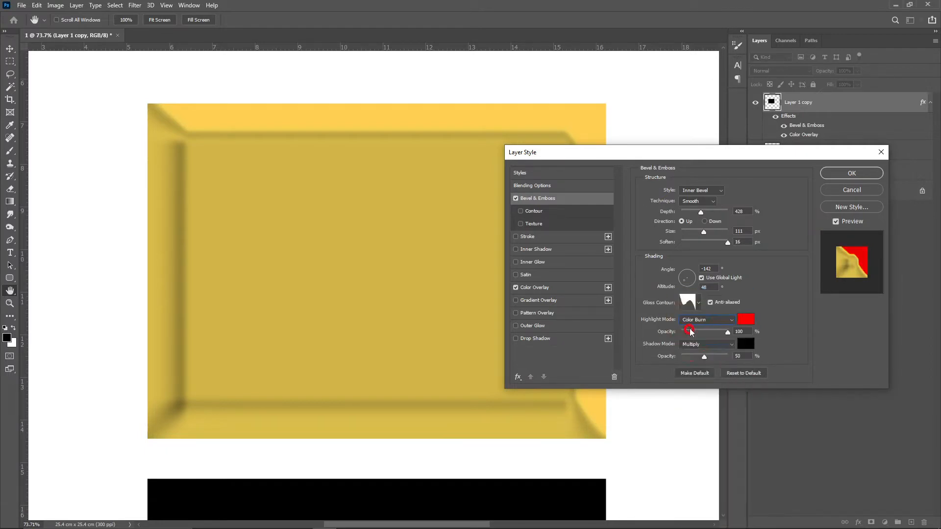
{"action": "key", "text": "Down"}
{"action": "key", "text": "Down"}
{"action": "key", "text": "Down"}
{"action": "key", "text": "Down"}
{"action": "key", "text": "Down"}
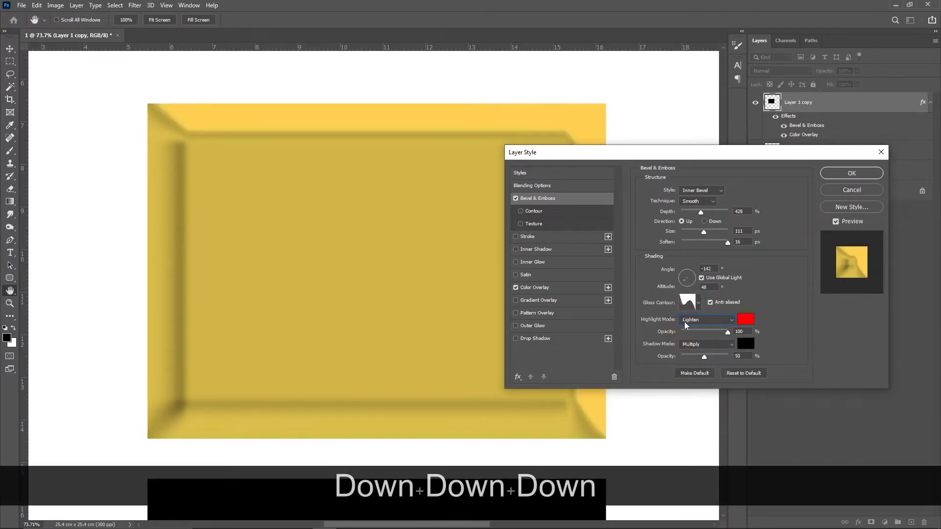
{"action": "key", "text": "Down"}
{"action": "key", "text": "Down"}
{"action": "key", "text": "Down"}
{"action": "key", "text": "Down"}
{"action": "key", "text": "Down"}
{"action": "key", "text": "Down"}
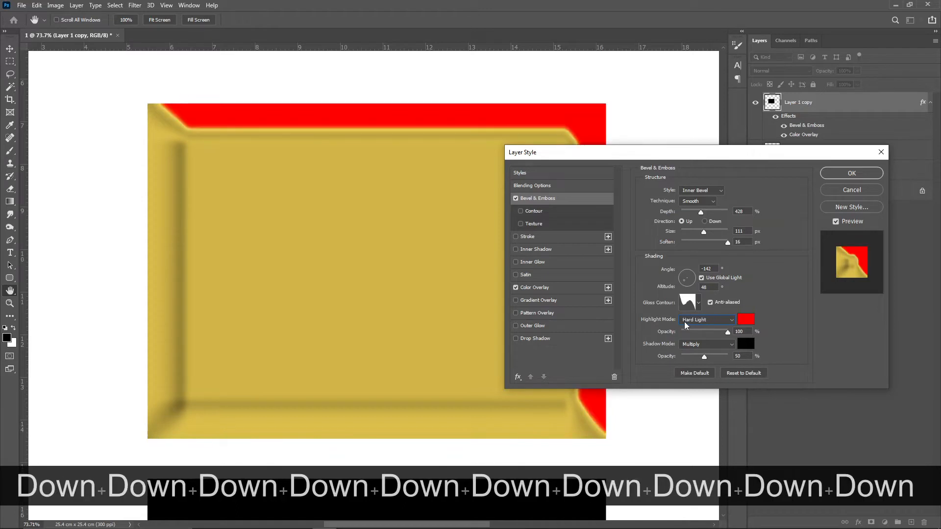
{"action": "key", "text": "Down"}
{"action": "key", "text": "Down"}
{"action": "key", "text": "Down"}
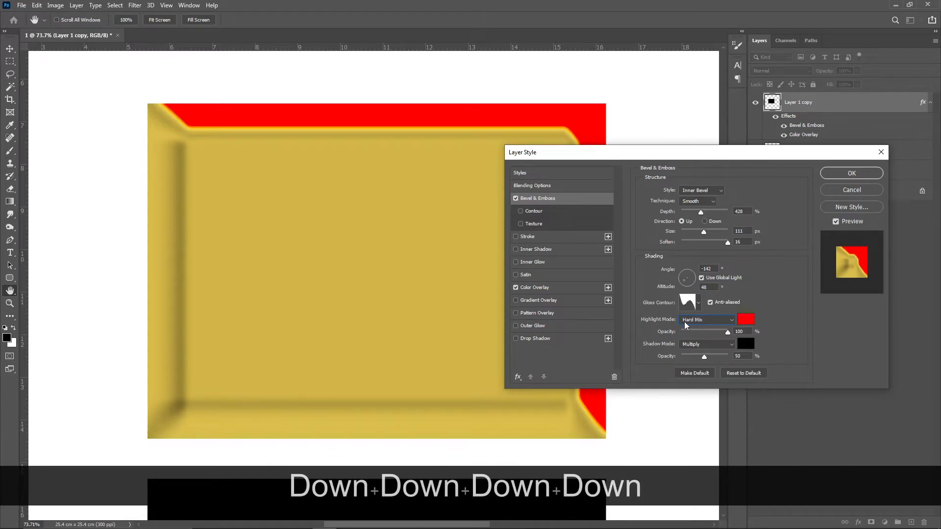
{"action": "key", "text": "Down"}
{"action": "key", "text": "Down"}
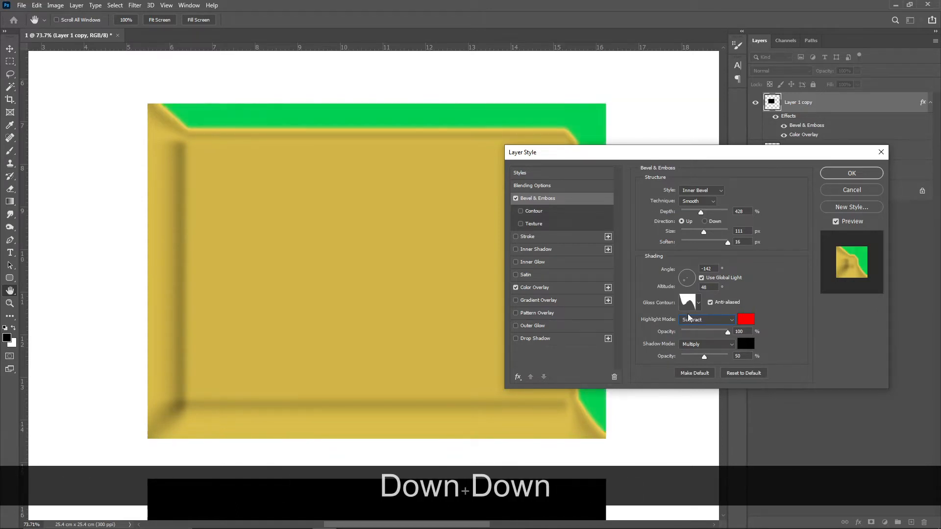
{"action": "left_click", "coordinate": [715, 319]}
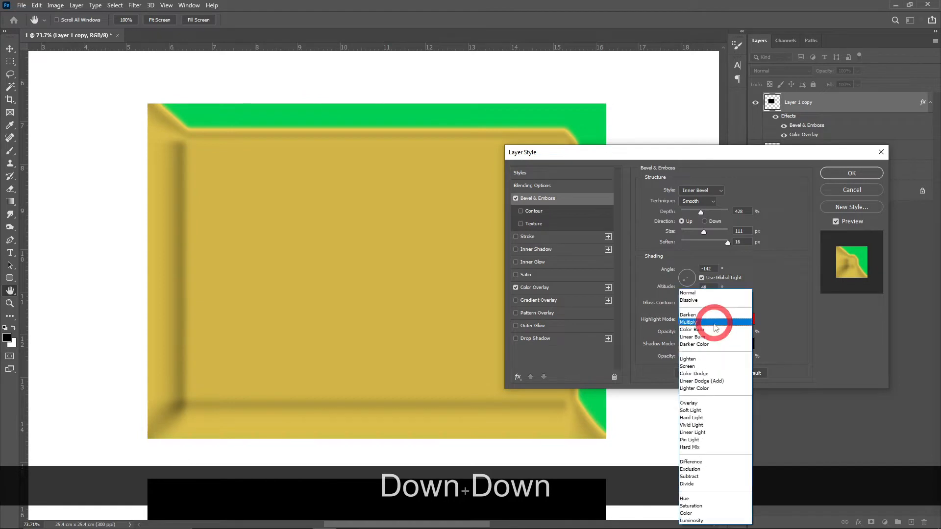
{"action": "left_click", "coordinate": [693, 328]}
{"action": "left_click", "coordinate": [693, 320]}
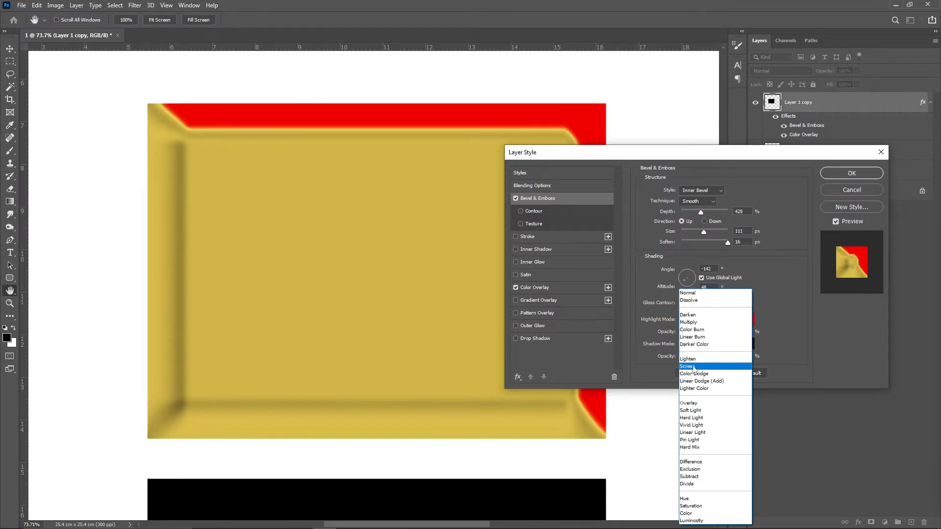
{"action": "left_click", "coordinate": [692, 368]}
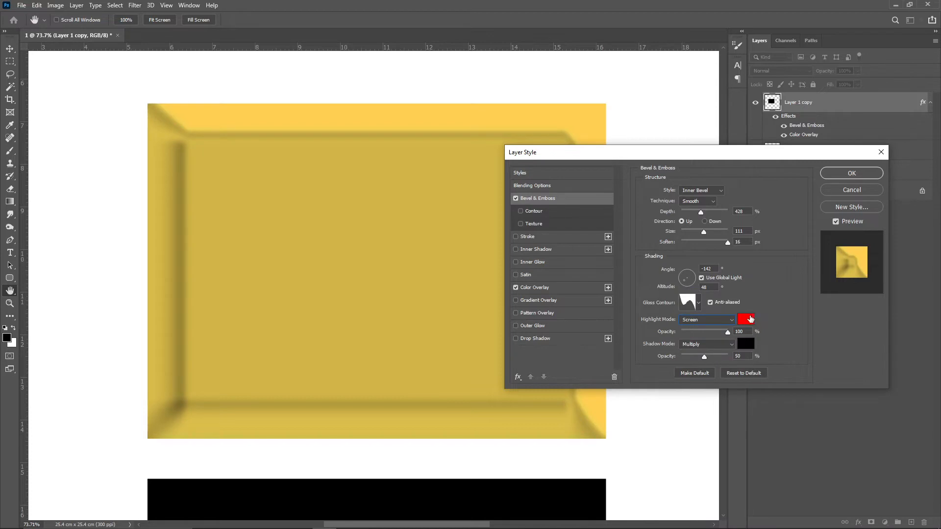
Try magenta db06de as the bevel's highlight color.
{"action": "left_click", "coordinate": [749, 319]}
{"action": "left_click_drag", "start_coordinate": [689, 284], "coordinate": [693, 321]}
{"action": "left_click", "coordinate": [718, 220]}
{"action": "left_click_drag", "start_coordinate": [688, 249], "coordinate": [706, 216]}
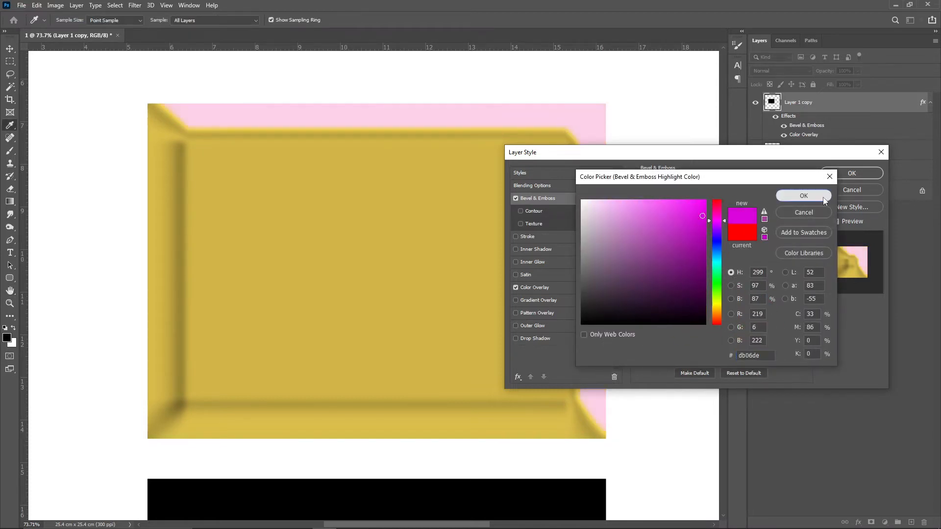
{"action": "left_click", "coordinate": [824, 198]}
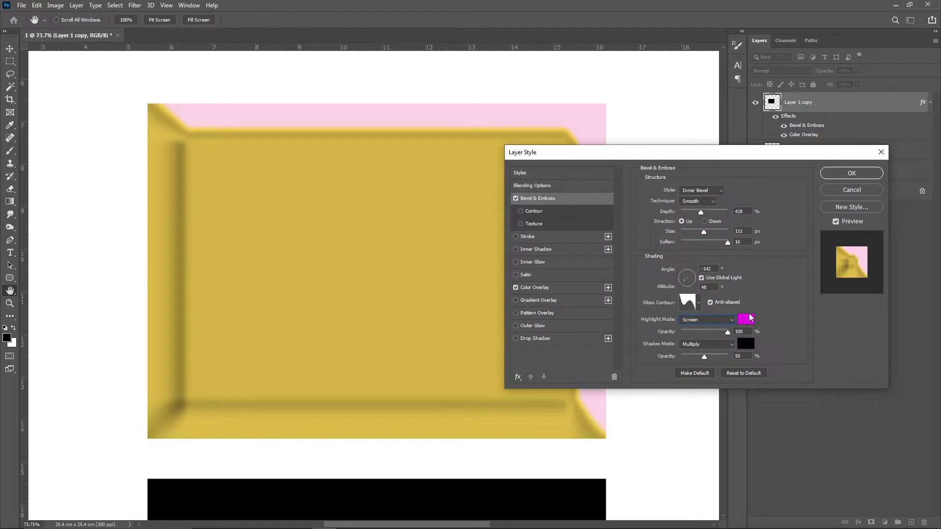
Set the bevel's highlight color to red ff1111.
{"action": "left_click", "coordinate": [750, 317]}
{"action": "left_click", "coordinate": [717, 202]}
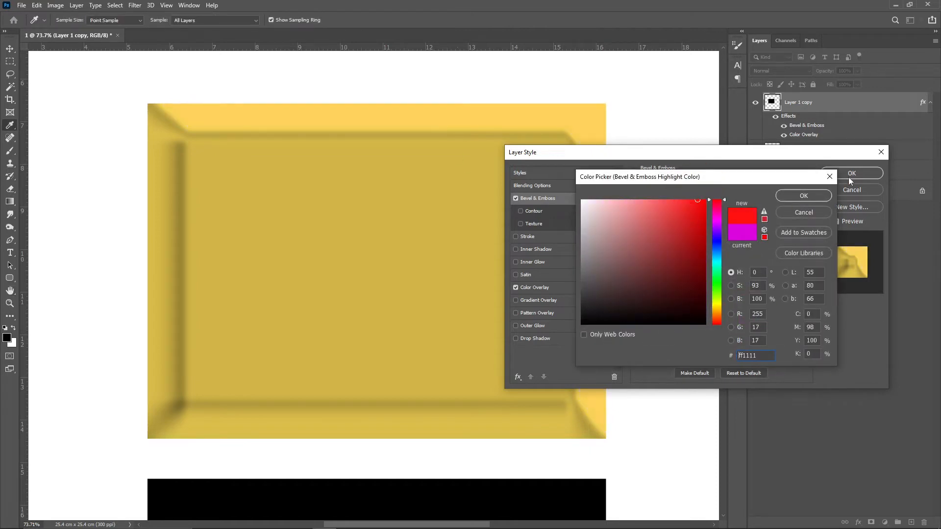
{"action": "left_click", "coordinate": [811, 195]}
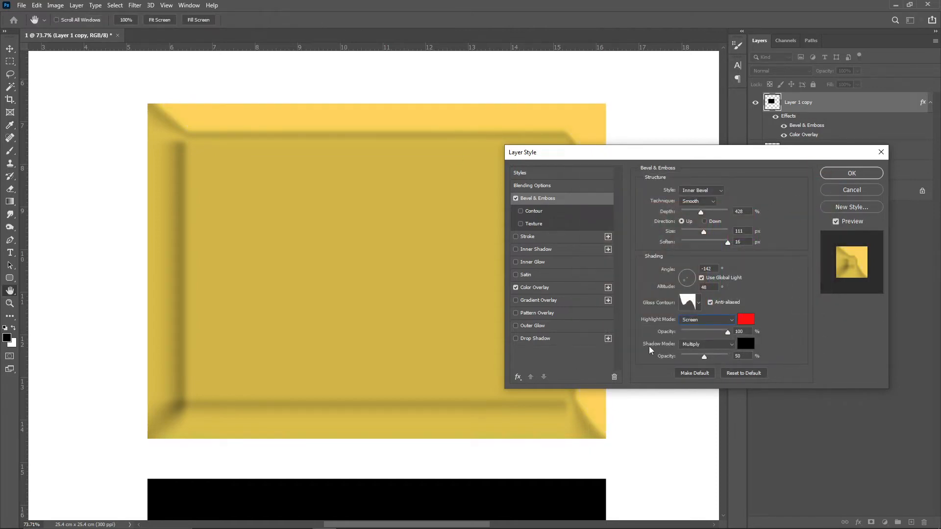
Set the bevel's shadow opacity to 82% and its shadow color to dark red 6c1212.
{"action": "left_click_drag", "start_coordinate": [704, 356], "coordinate": [720, 362]}
{"action": "left_click", "coordinate": [742, 348]}
{"action": "mouse_move", "coordinate": [697, 329]}
{"action": "left_mouse_down"}
{"action": "mouse_move", "coordinate": [685, 253]}
{"action": "mouse_move", "coordinate": [683, 270]}
{"action": "left_mouse_up"}
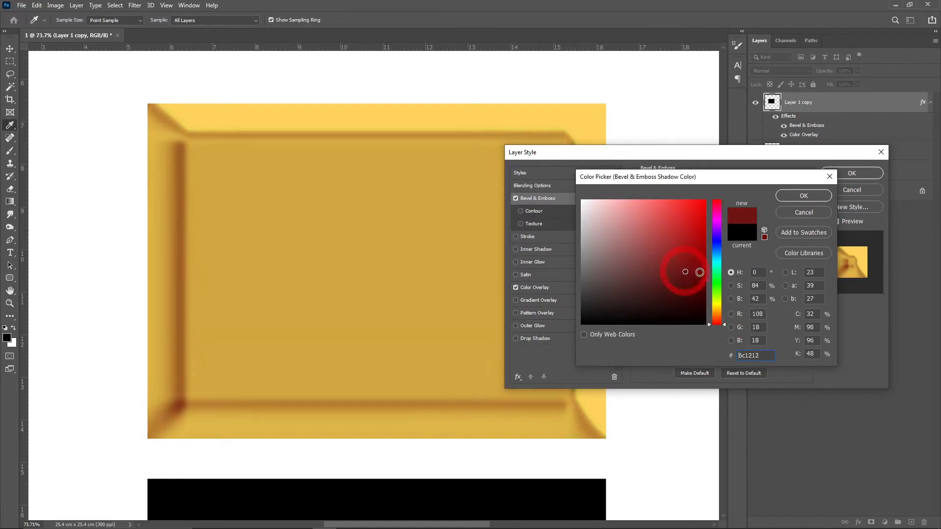
{"action": "left_click", "coordinate": [804, 196]}
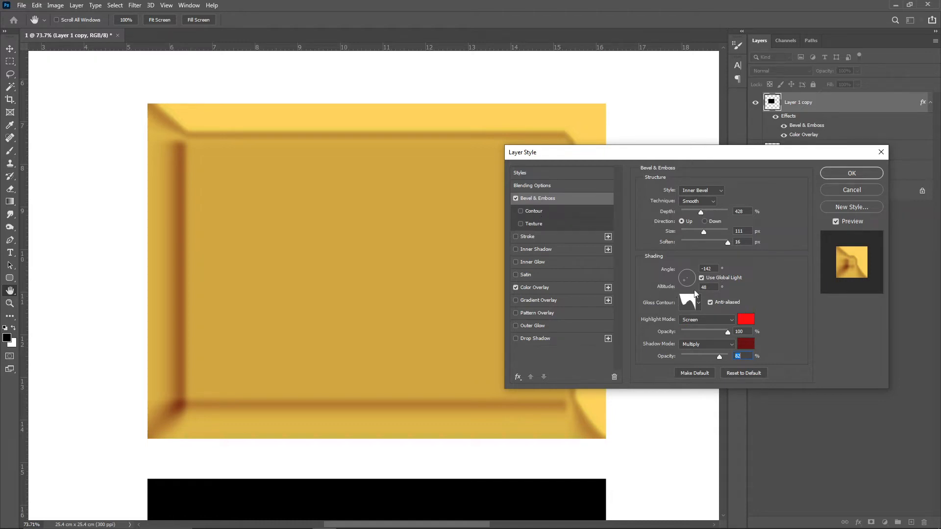
Enable the bevel's Contour and shape a custom curve of two peaks and two dips, with dips at 46%/35% and 83%/31%.
{"action": "left_click", "coordinate": [520, 211]}
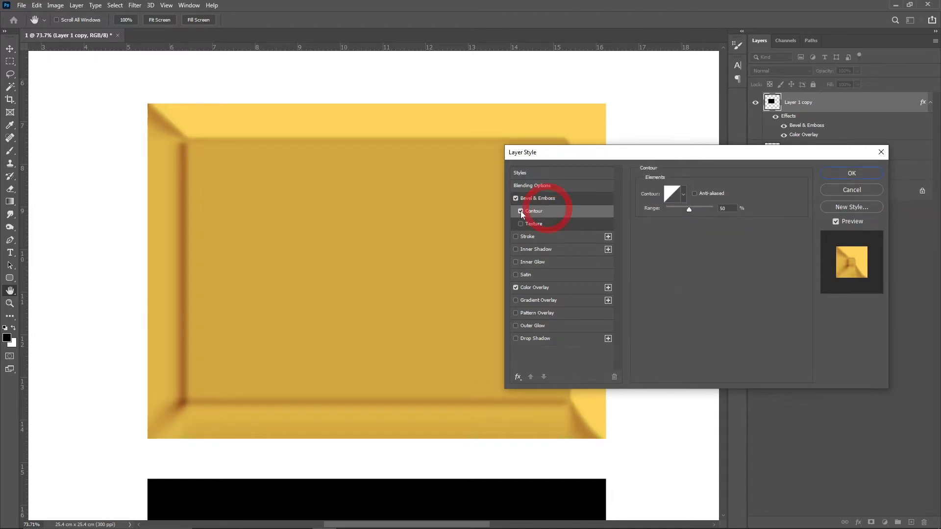
{"action": "left_click", "coordinate": [671, 194]}
{"action": "left_click_drag", "start_coordinate": [546, 259], "coordinate": [580, 242]}
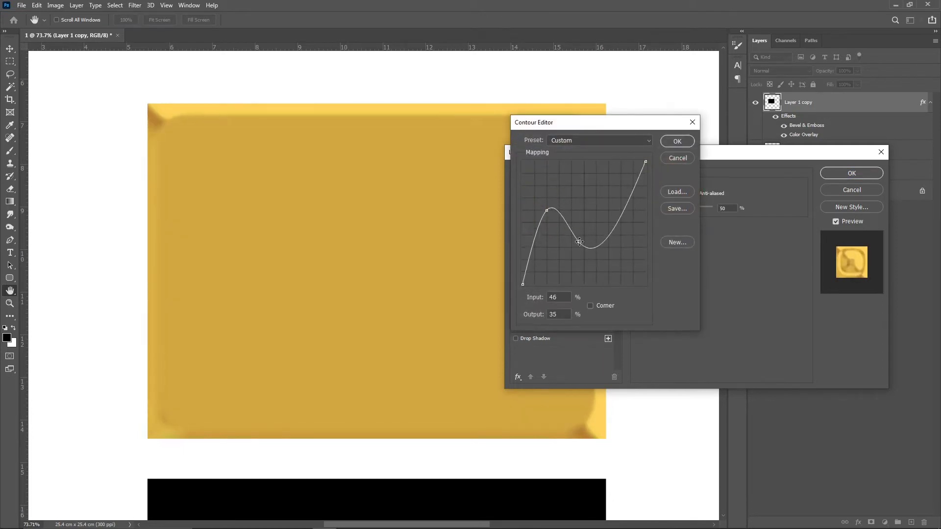
{"action": "left_click", "coordinate": [603, 190]}
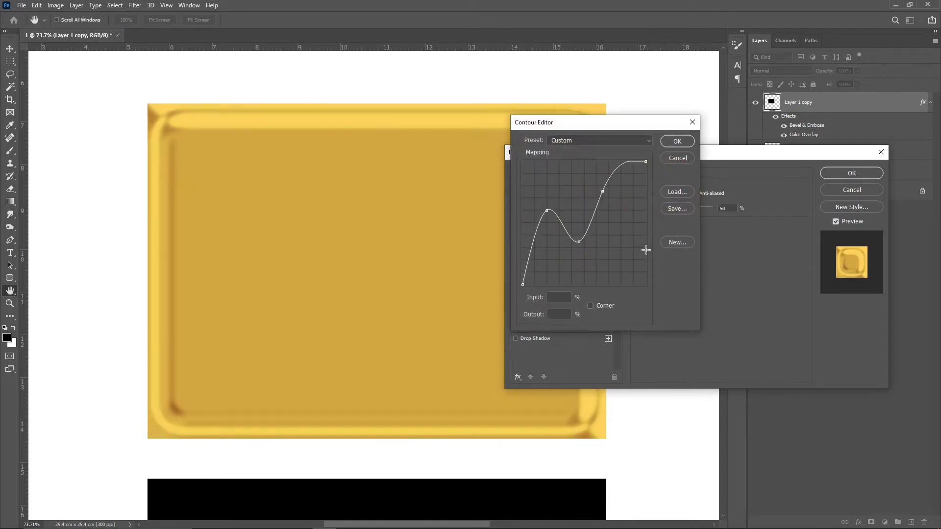
{"action": "left_click_drag", "start_coordinate": [641, 242], "coordinate": [625, 245]}
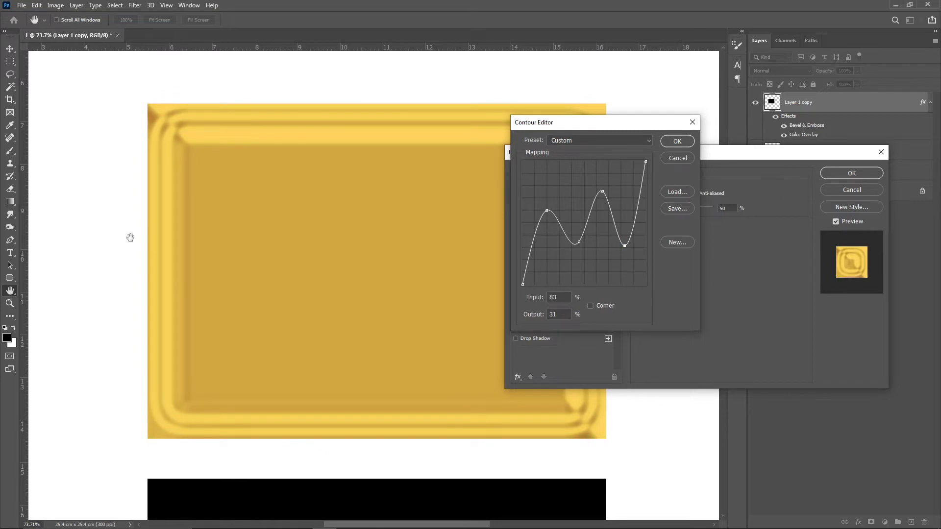
{"action": "left_click", "coordinate": [676, 142]}
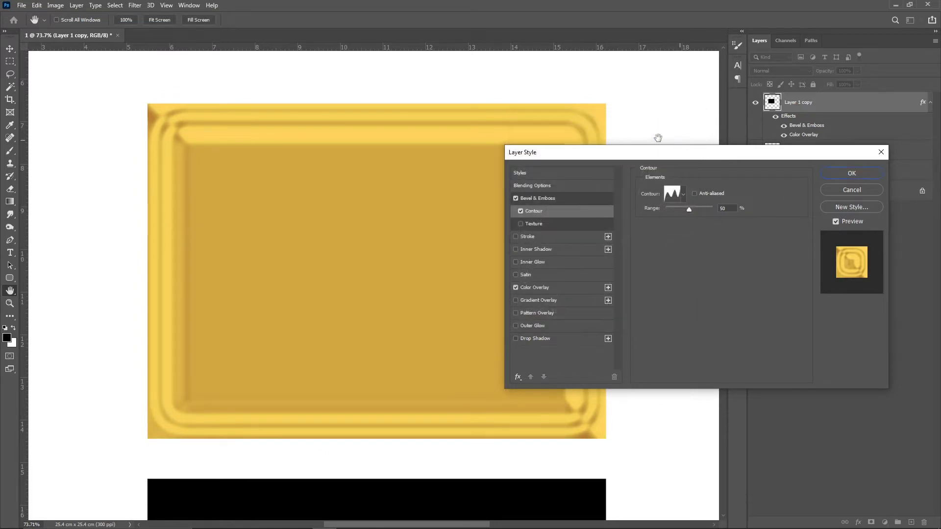
Enable the bevel's Texture, try several patterns and choose the red-and-white one beside the green pattern.
{"action": "left_click", "coordinate": [518, 224]}
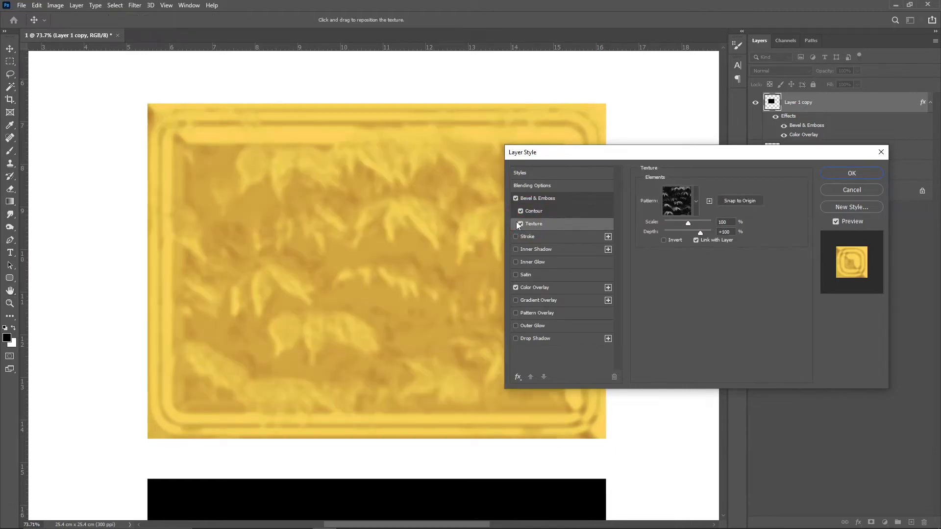
{"action": "left_click", "coordinate": [696, 201]}
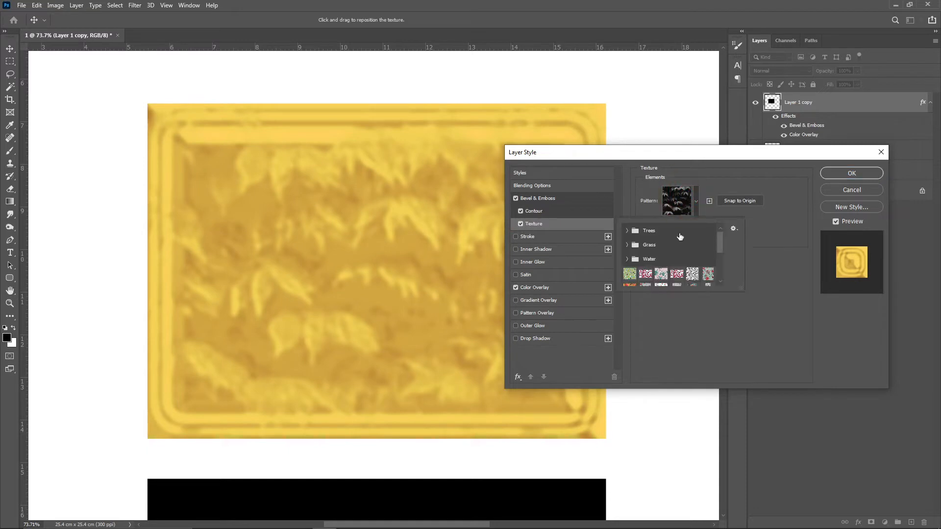
{"action": "left_click", "coordinate": [645, 274]}
{"action": "left_click", "coordinate": [629, 273]}
{"action": "left_click", "coordinate": [661, 274]}
{"action": "left_click", "coordinate": [645, 274]}
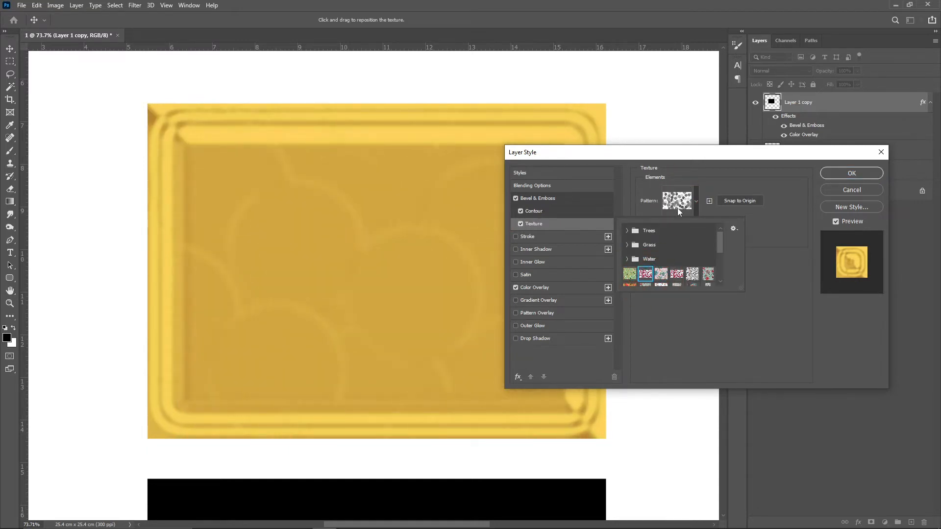
{"action": "left_click", "coordinate": [679, 211]}
Set the texture scale to 19%, compare negative and positive depths, and leave the depth at +876%.
{"action": "left_click", "coordinate": [687, 223]}
{"action": "mouse_move", "coordinate": [688, 224]}
{"action": "left_mouse_down"}
{"action": "mouse_move", "coordinate": [669, 227]}
{"action": "mouse_move", "coordinate": [687, 230]}
{"action": "mouse_move", "coordinate": [667, 239]}
{"action": "mouse_move", "coordinate": [691, 235]}
{"action": "left_mouse_up"}
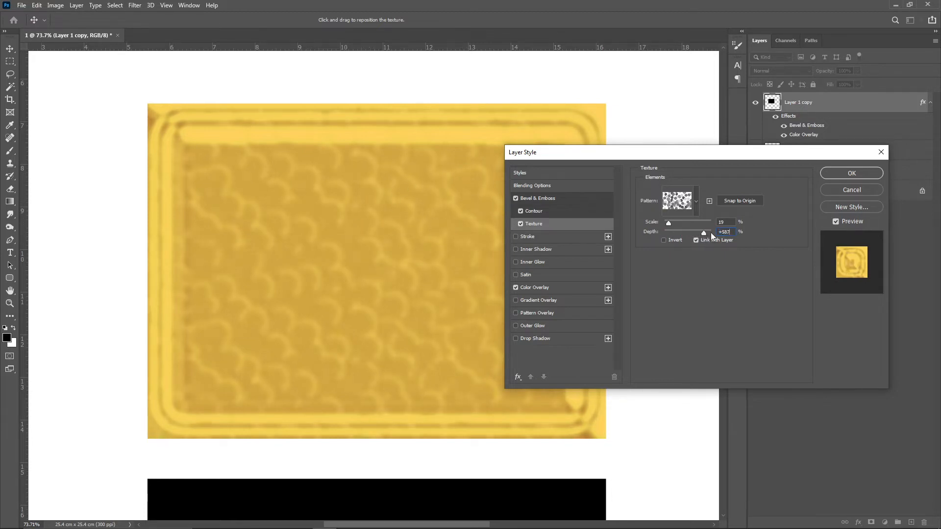
{"action": "type", "text": "-1000"}
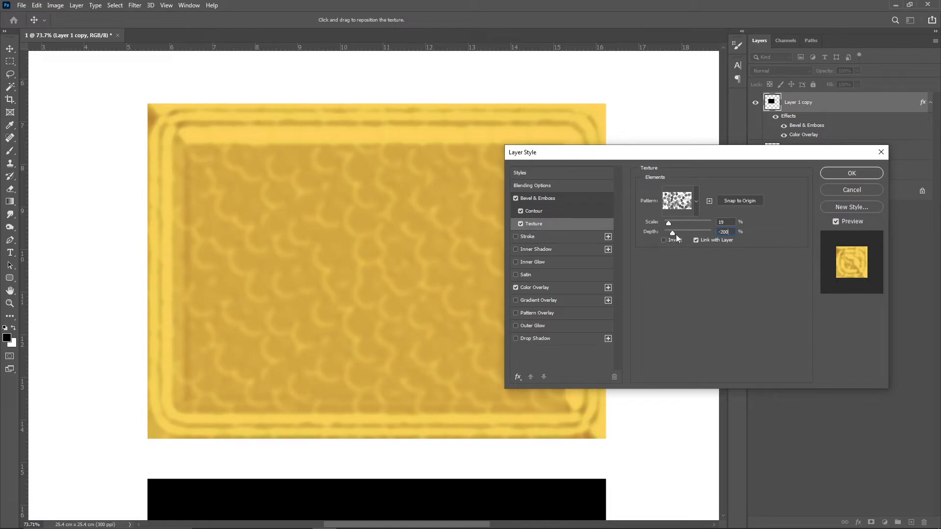
{"action": "left_click_drag", "start_coordinate": [679, 235], "coordinate": [703, 229]}
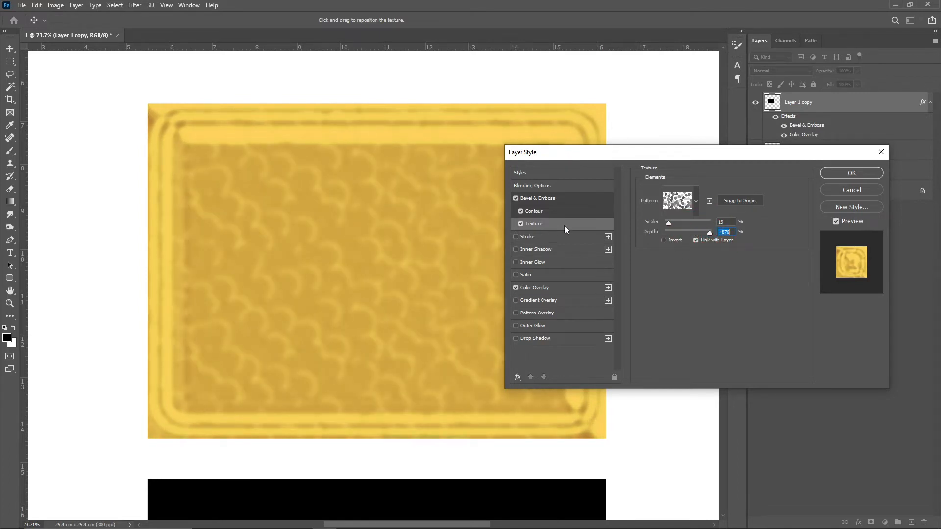
{"action": "left_click_drag", "start_coordinate": [549, 158], "coordinate": [599, 165]}
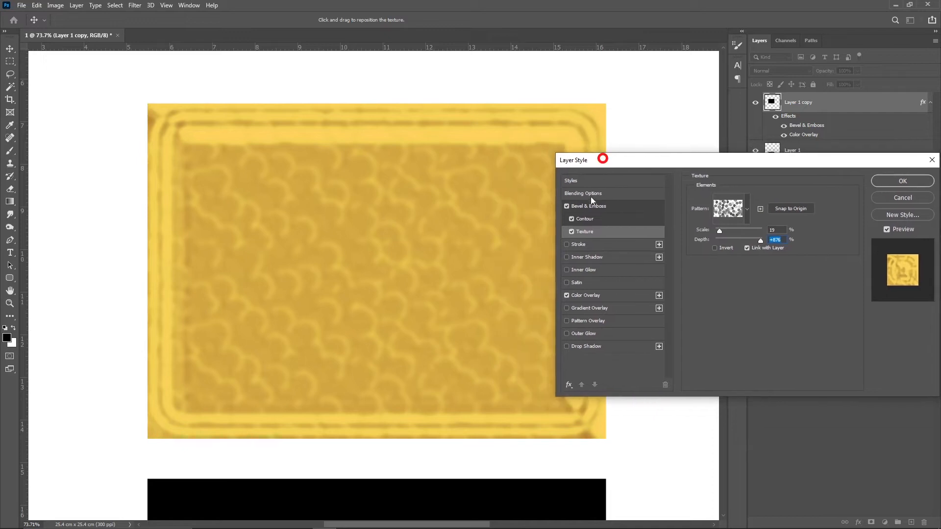
Review the layer's Blending Options, Bevel & Emboss, Contour and Texture settings one after another.
{"action": "left_click", "coordinate": [590, 194]}
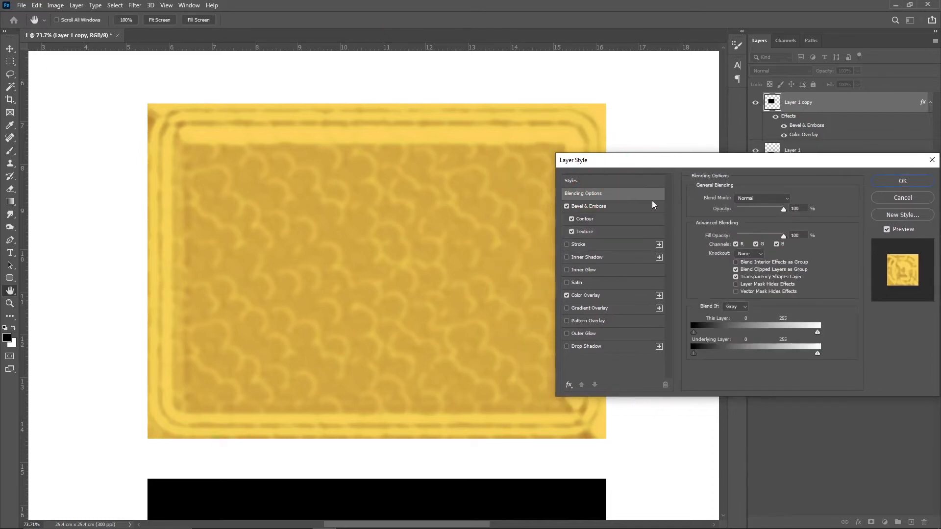
{"action": "left_click", "coordinate": [583, 206]}
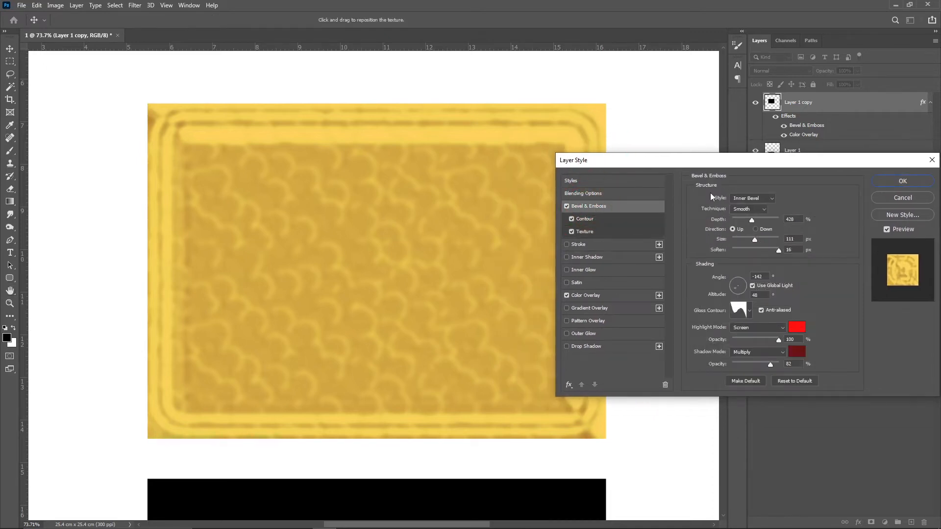
{"action": "left_click", "coordinate": [584, 218]}
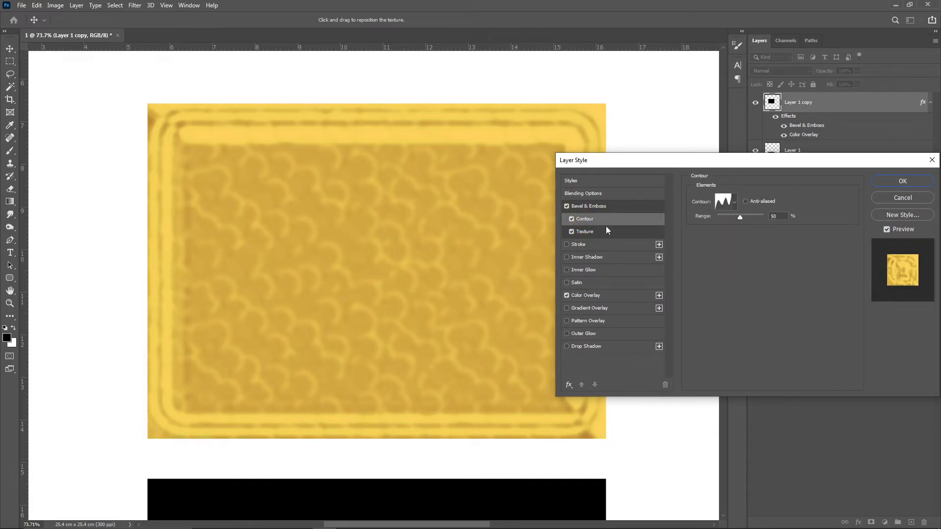
{"action": "left_click", "coordinate": [585, 231]}
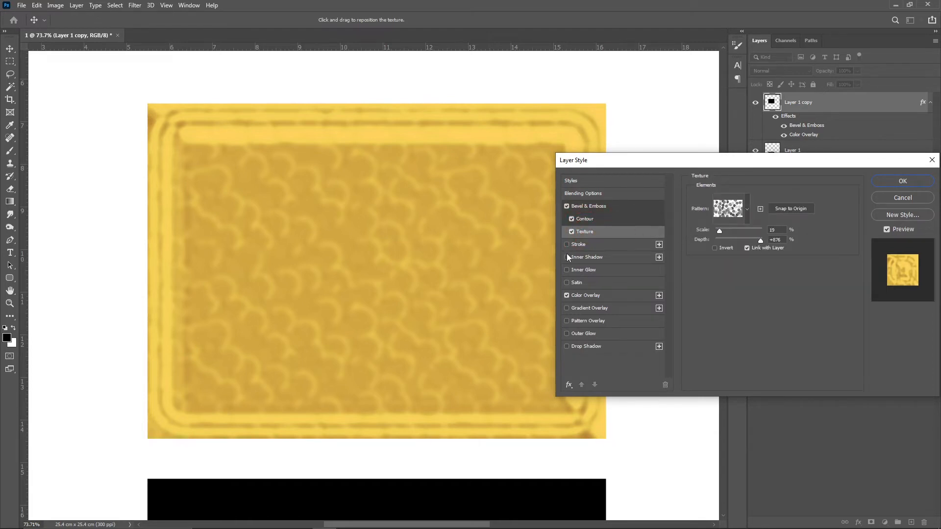
Enable the Stroke effect on the gold rectangle with size 18 px and red color ff1212.
{"action": "left_click", "coordinate": [596, 245]}
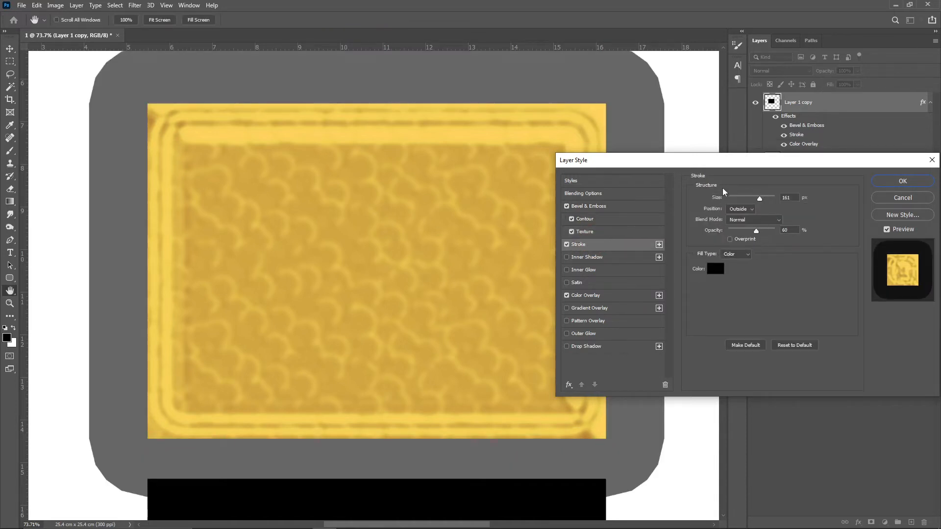
{"action": "left_click_drag", "start_coordinate": [755, 199], "coordinate": [735, 201]}
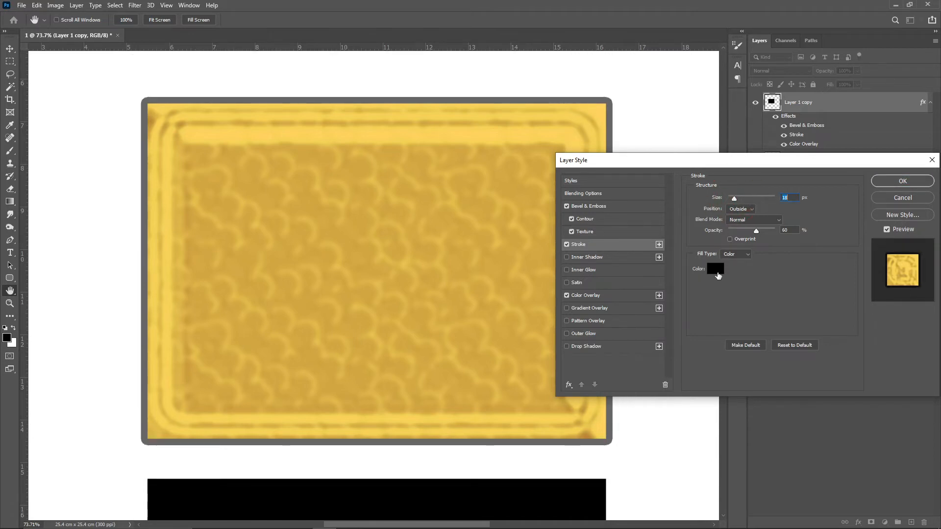
{"action": "left_click", "coordinate": [716, 270]}
{"action": "left_click", "coordinate": [704, 195]}
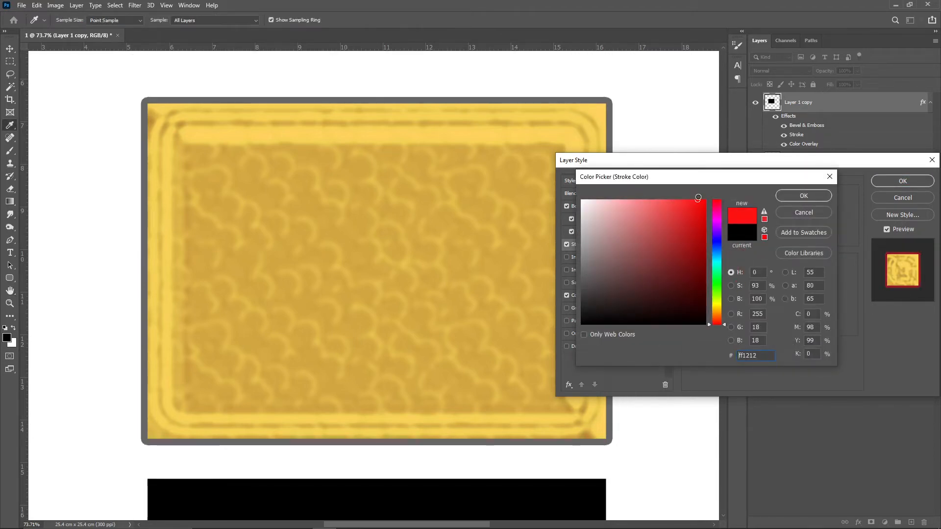
{"action": "left_click", "coordinate": [808, 193]}
Try the Gradient and Pattern fill types on the stroke and return the fill type to Color.
{"action": "left_click", "coordinate": [735, 253]}
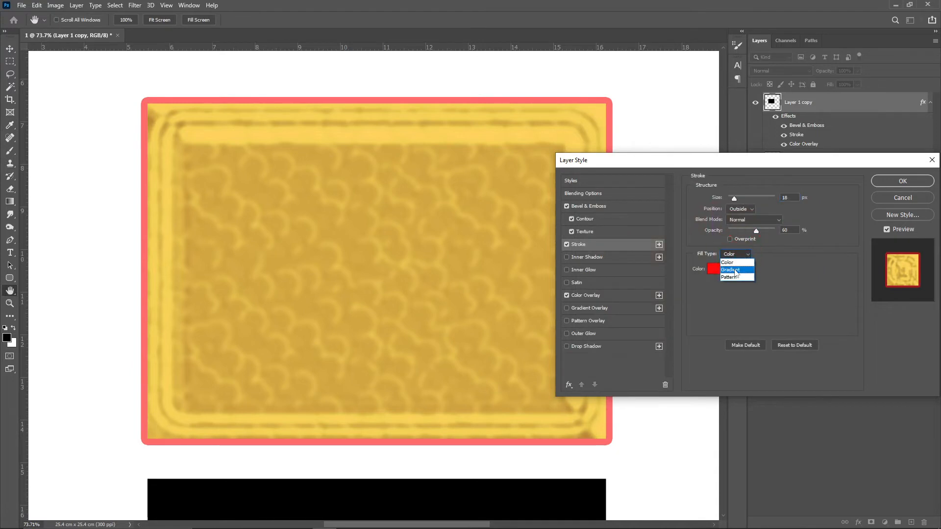
{"action": "left_click", "coordinate": [734, 271]}
{"action": "left_click", "coordinate": [735, 254]}
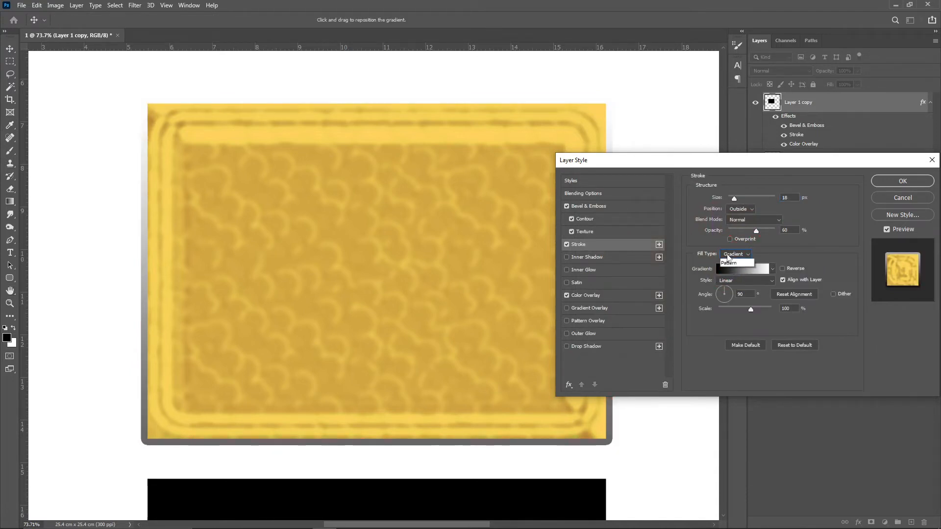
{"action": "left_click", "coordinate": [730, 273]}
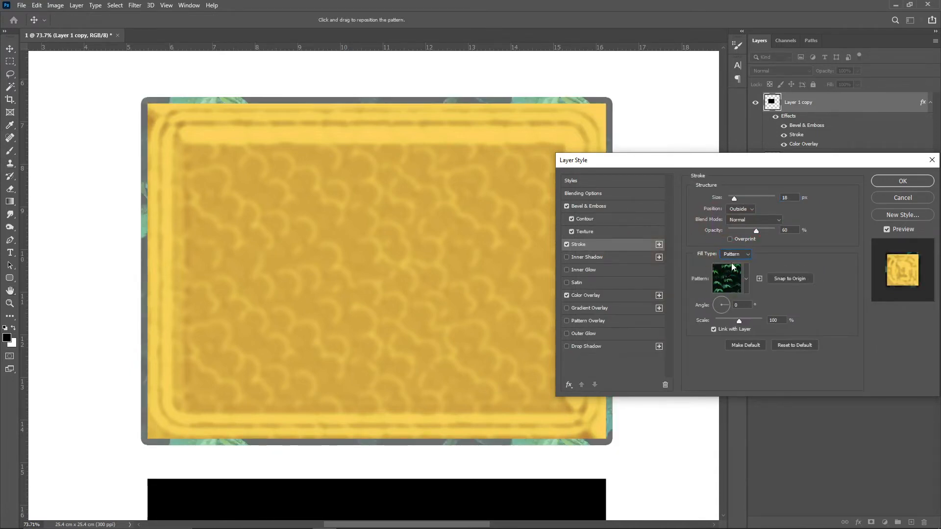
{"action": "left_click", "coordinate": [735, 254]}
{"action": "left_click", "coordinate": [732, 263]}
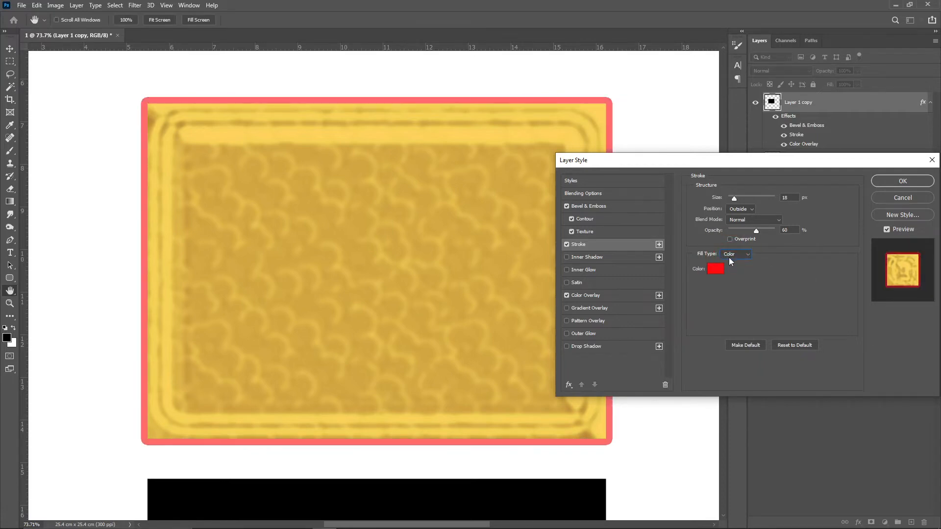
Widen the stroke to 95 px and set its color to purple 8706eb.
{"action": "left_click", "coordinate": [729, 261]}
{"action": "mouse_move", "coordinate": [720, 242]}
{"action": "left_mouse_down"}
{"action": "mouse_move", "coordinate": [719, 229]}
{"action": "mouse_move", "coordinate": [748, 199]}
{"action": "left_mouse_up"}
{"action": "left_click", "coordinate": [704, 209]}
{"action": "left_click", "coordinate": [803, 195]}
{"action": "left_click", "coordinate": [719, 270]}
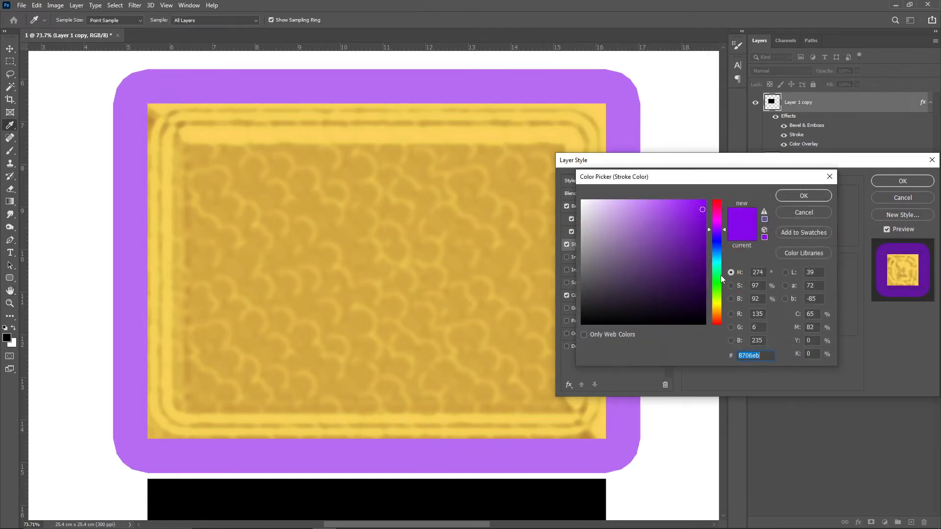
{"action": "left_click", "coordinate": [802, 196]}
Fill the stroke with the green leaf pattern, setting pattern scale to 61% and stroke opacity to 100%.
{"action": "left_click", "coordinate": [742, 253]}
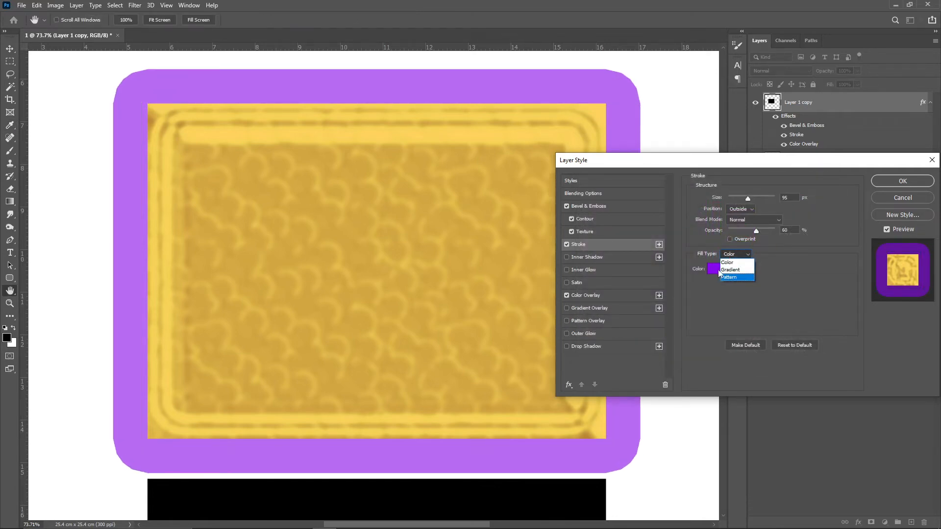
{"action": "left_click", "coordinate": [726, 272]}
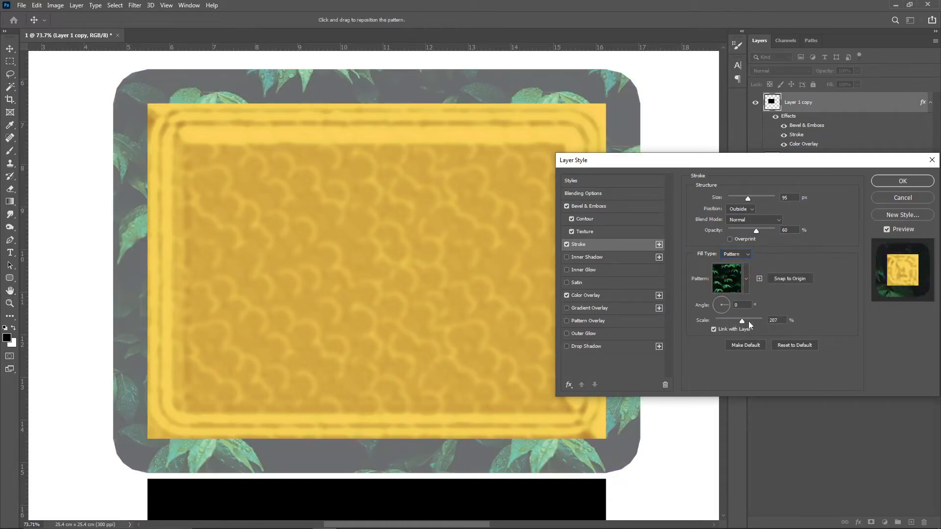
{"action": "left_click_drag", "start_coordinate": [740, 322], "coordinate": [729, 326]}
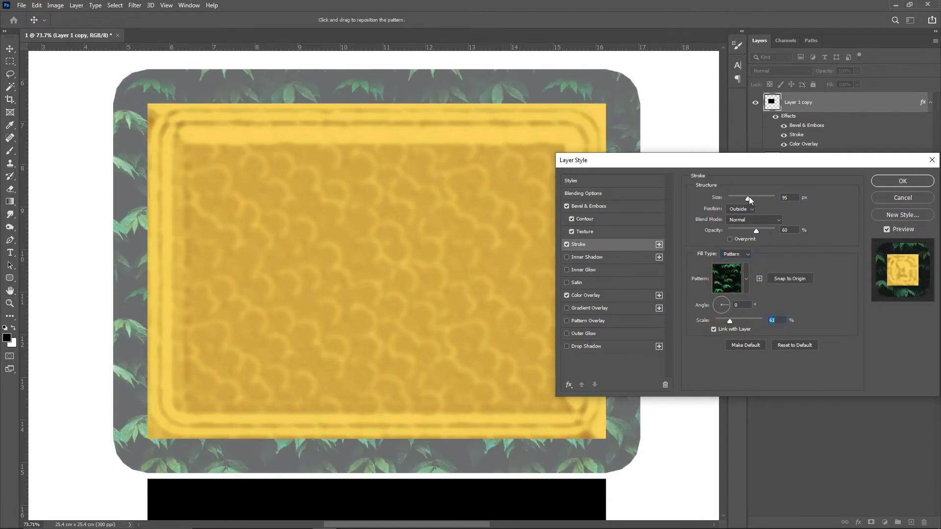
{"action": "left_click_drag", "start_coordinate": [757, 230], "coordinate": [790, 234]}
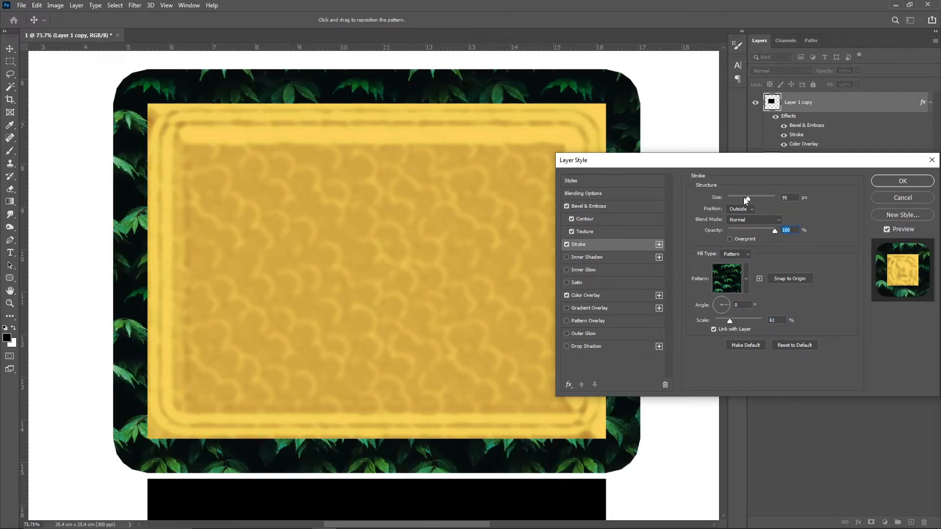
Set the stroke size to 120 px and the pattern scale to 19%, with Link with Layer turned off.
{"action": "mouse_move", "coordinate": [747, 198]}
{"action": "left_mouse_down"}
{"action": "mouse_move", "coordinate": [734, 199]}
{"action": "mouse_move", "coordinate": [751, 198]}
{"action": "left_mouse_up"}
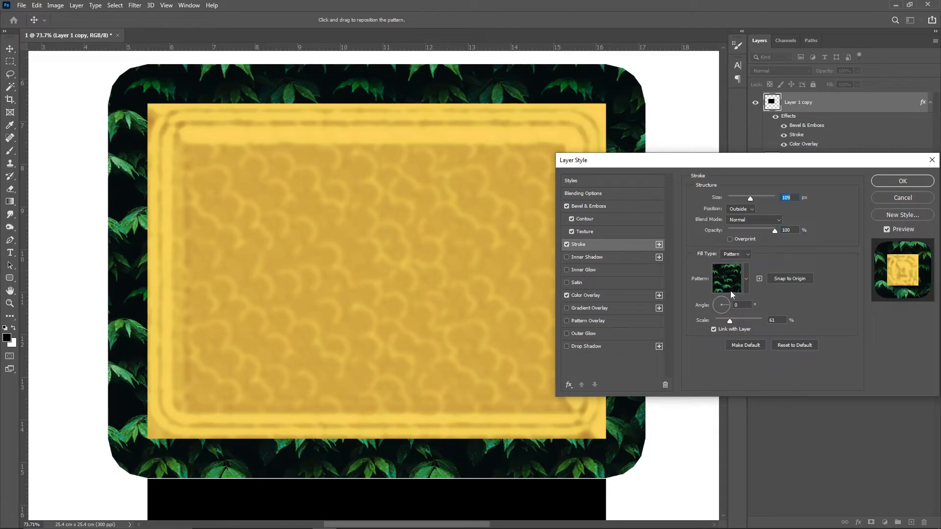
{"action": "left_click_drag", "start_coordinate": [724, 322], "coordinate": [730, 321]}
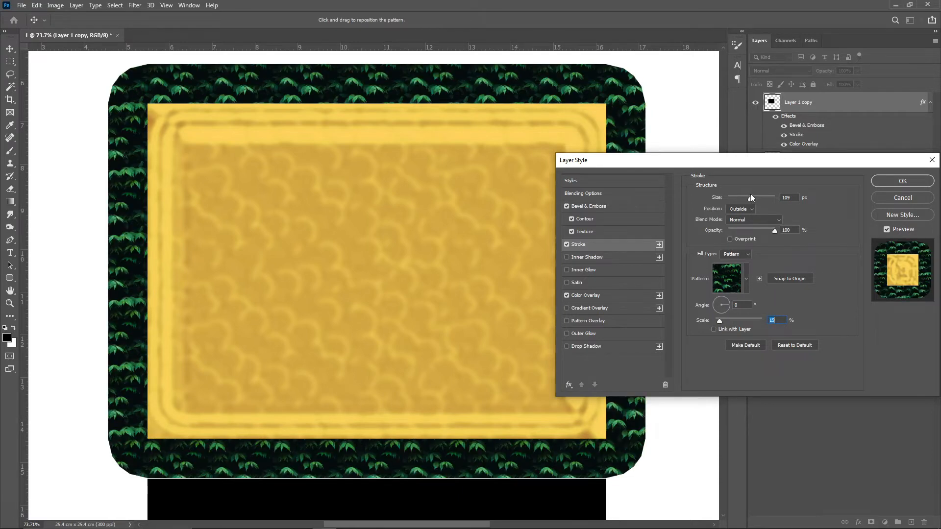
{"action": "left_click_drag", "start_coordinate": [750, 198], "coordinate": [752, 197]}
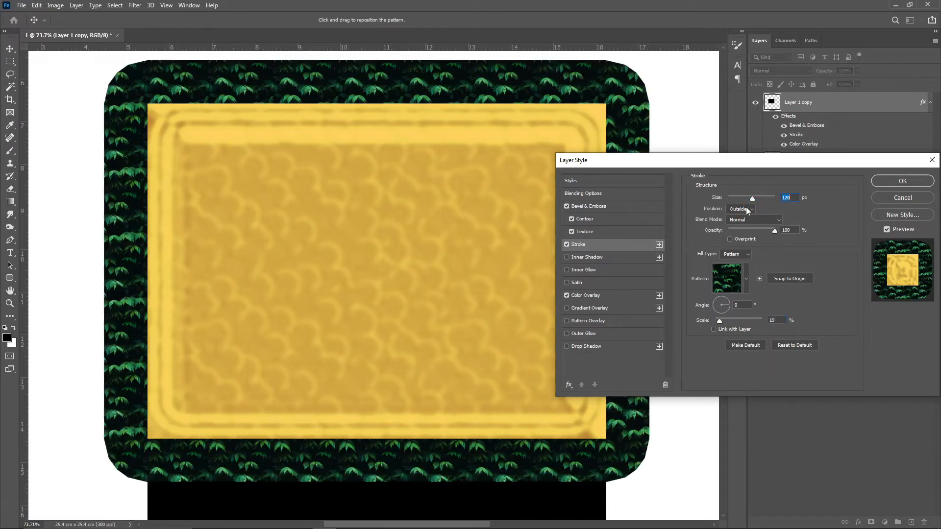
Compare the Inside and Center stroke positions and return the position to Outside.
{"action": "left_click", "coordinate": [746, 208]}
{"action": "left_click", "coordinate": [741, 221]}
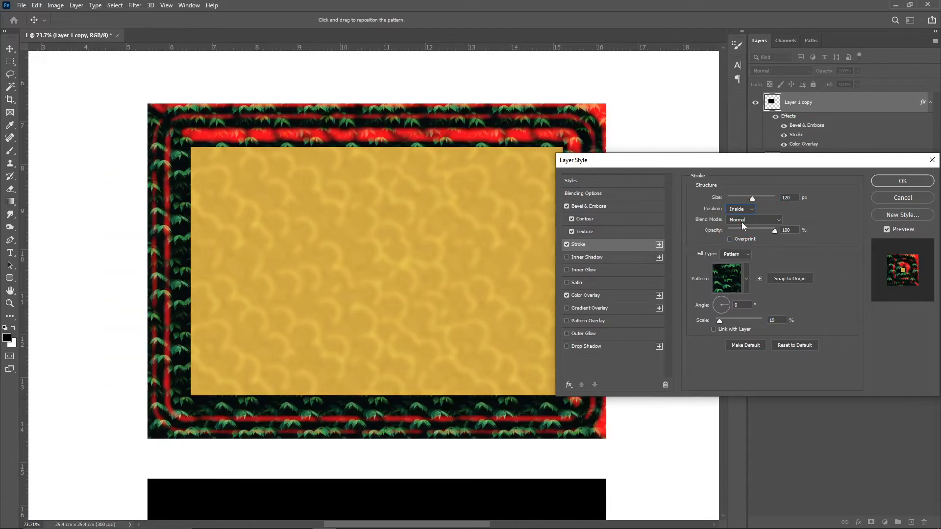
{"action": "left_click", "coordinate": [737, 210]}
{"action": "left_click", "coordinate": [735, 227]}
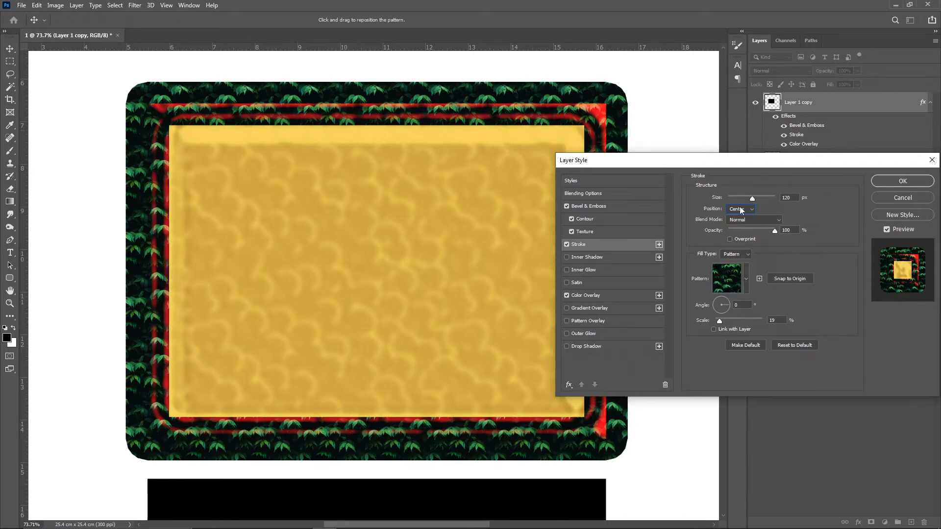
{"action": "left_click", "coordinate": [740, 209]}
{"action": "left_click", "coordinate": [736, 218]}
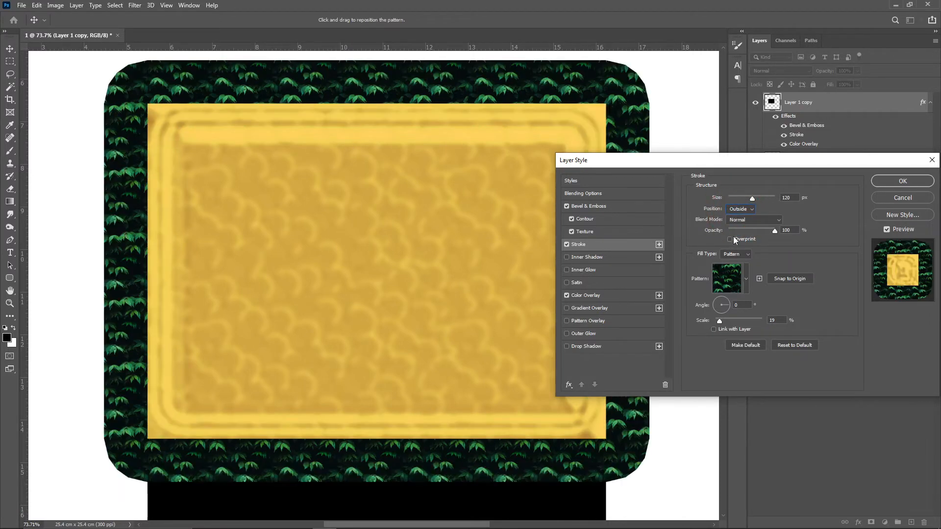
Look through the stroke blend modes, keep Normal, try a lower opacity and restore it to 100%.
{"action": "left_click", "coordinate": [744, 220]}
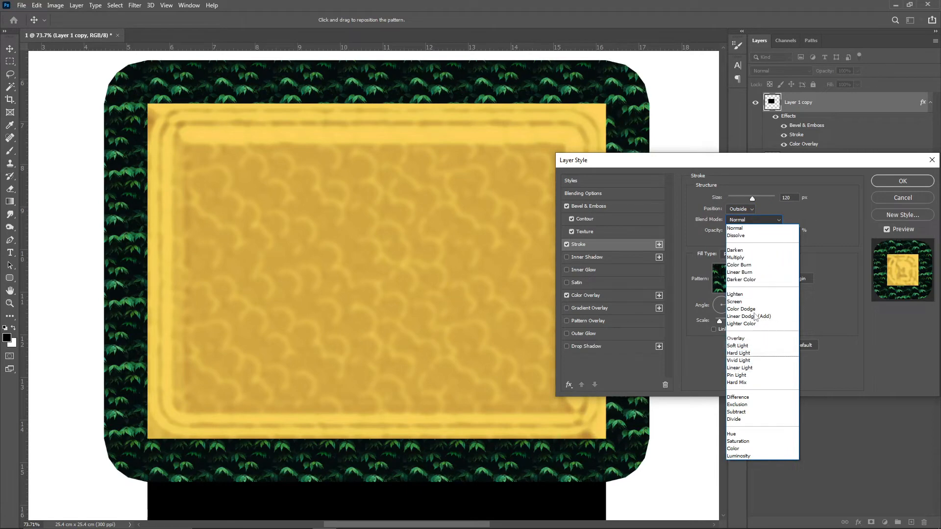
{"action": "left_click", "coordinate": [741, 228]}
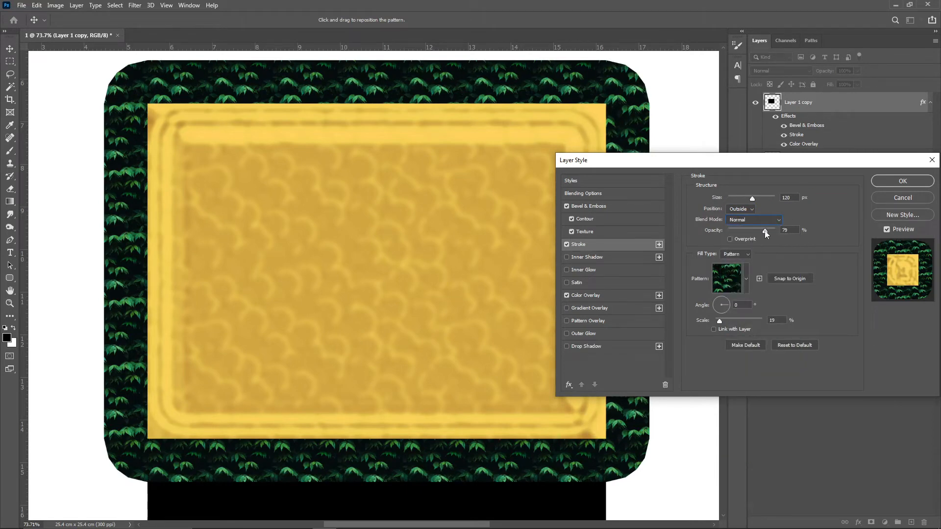
{"action": "mouse_move", "coordinate": [766, 234]}
{"action": "left_mouse_down"}
{"action": "mouse_move", "coordinate": [743, 233]}
{"action": "mouse_move", "coordinate": [786, 230]}
{"action": "left_mouse_up"}
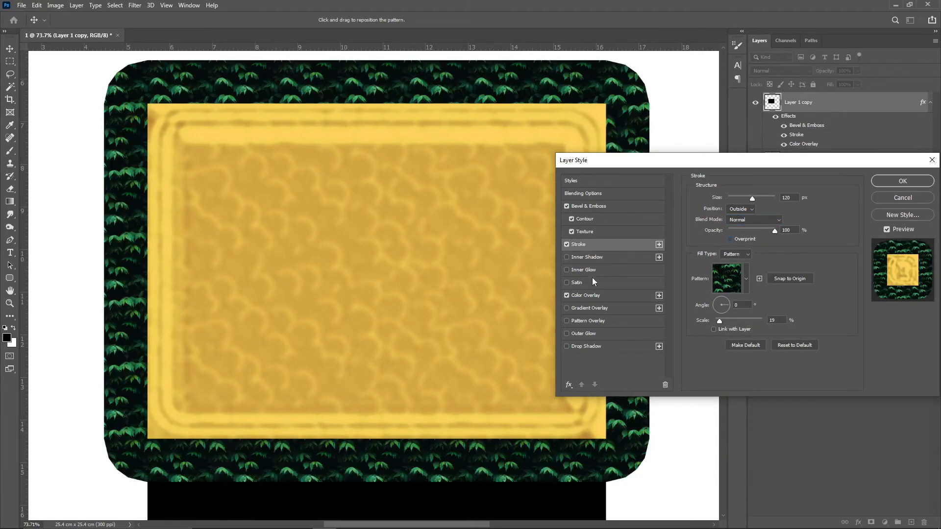
Try several dotted and floral patterns for the stroke and choose the blue denim pattern.
{"action": "left_click", "coordinate": [716, 285]}
{"action": "left_click", "coordinate": [704, 351]}
{"action": "left_click", "coordinate": [726, 351]}
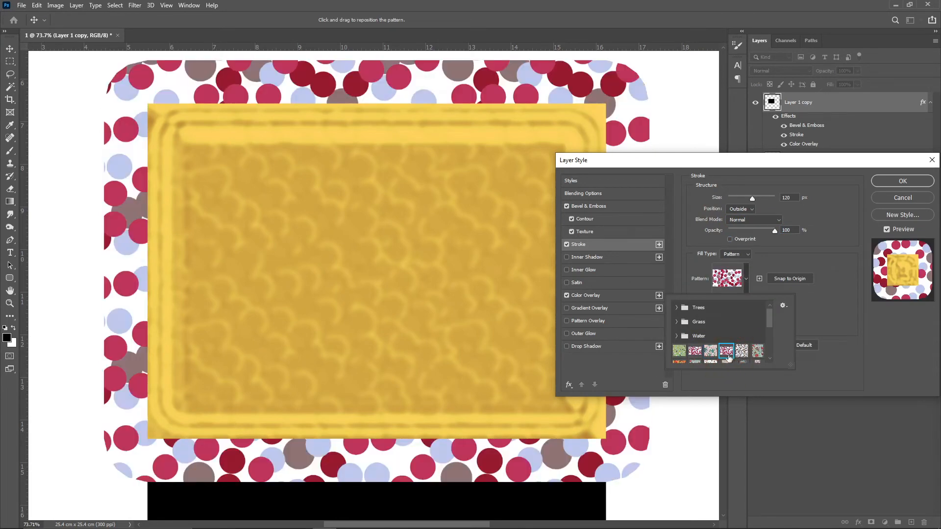
{"action": "scroll", "coordinate": [730, 343], "scroll_direction": "down", "scroll_amount": 1}
{"action": "left_click", "coordinate": [727, 335]}
{"action": "left_click", "coordinate": [742, 351]}
{"action": "left_click", "coordinate": [710, 336]}
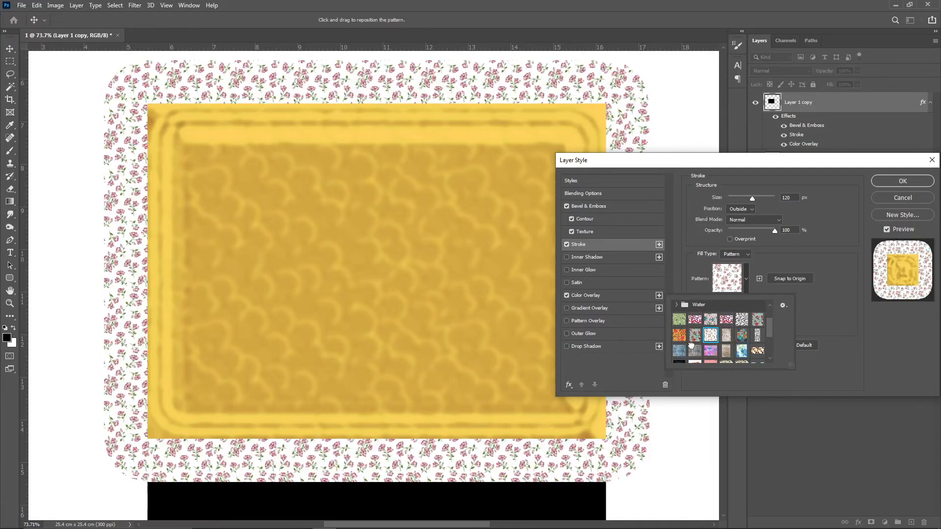
{"action": "left_click", "coordinate": [679, 351]}
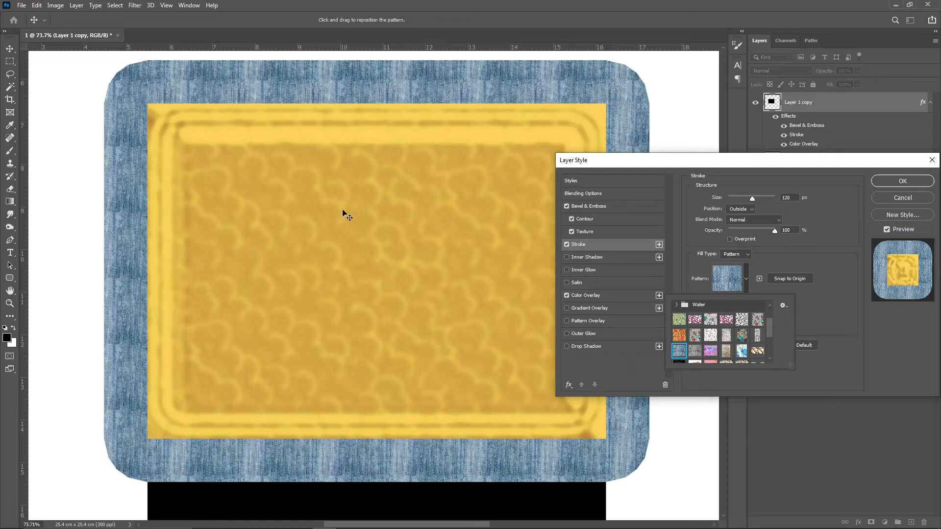
Enable the Satin effect on the gold rectangle and set its color to white ffffff.
{"action": "left_click", "coordinate": [589, 283]}
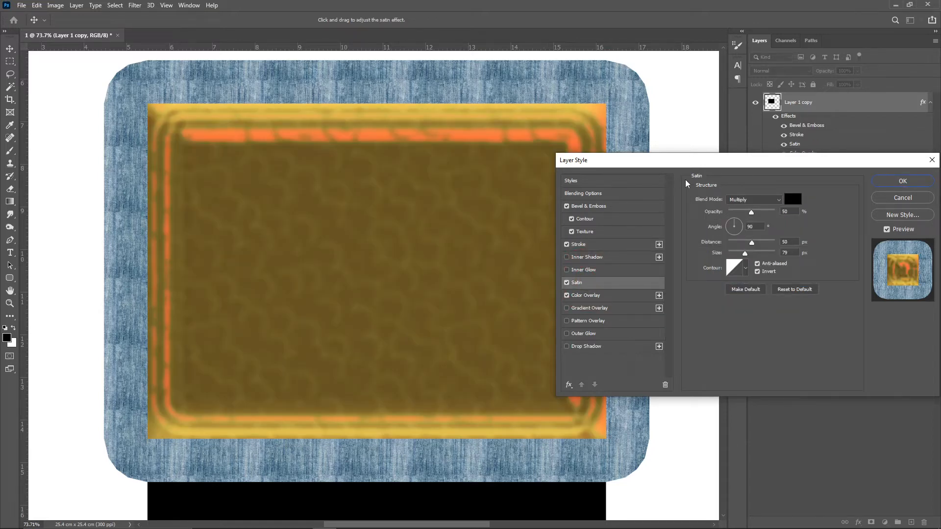
{"action": "left_click", "coordinate": [793, 199]}
{"action": "type", "text": "ffffff"}
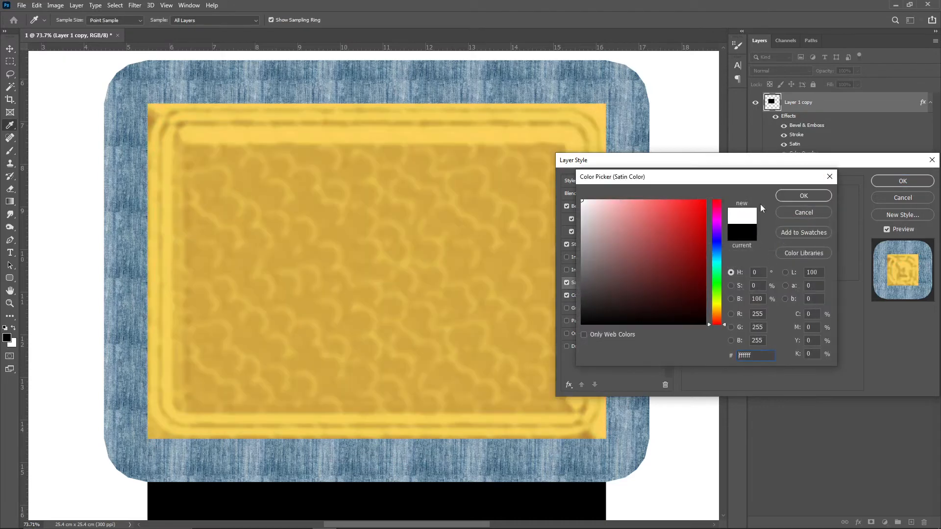
{"action": "left_click", "coordinate": [797, 201]}
Compare the layer style with the preview off and on, and try a shorter satin distance.
{"action": "left_click_drag", "start_coordinate": [789, 161], "coordinate": [792, 177]}
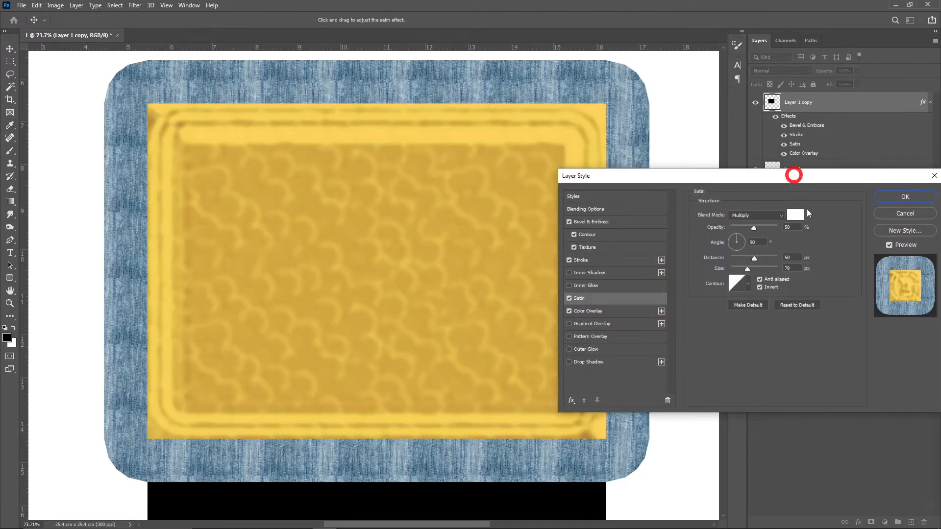
{"action": "left_click", "coordinate": [889, 244]}
{"action": "left_click", "coordinate": [889, 245]}
{"action": "left_click_drag", "start_coordinate": [754, 259], "coordinate": [732, 260]}
{"action": "left_click", "coordinate": [755, 257]}
Set the satin color to near-black, opacity to 100%, distance to 24 px and size to 109 px.
{"action": "left_click", "coordinate": [794, 214]}
{"action": "mouse_move", "coordinate": [662, 264]}
{"action": "left_mouse_down"}
{"action": "mouse_move", "coordinate": [611, 306]}
{"action": "mouse_move", "coordinate": [591, 307]}
{"action": "left_mouse_up"}
{"action": "left_click", "coordinate": [814, 195]}
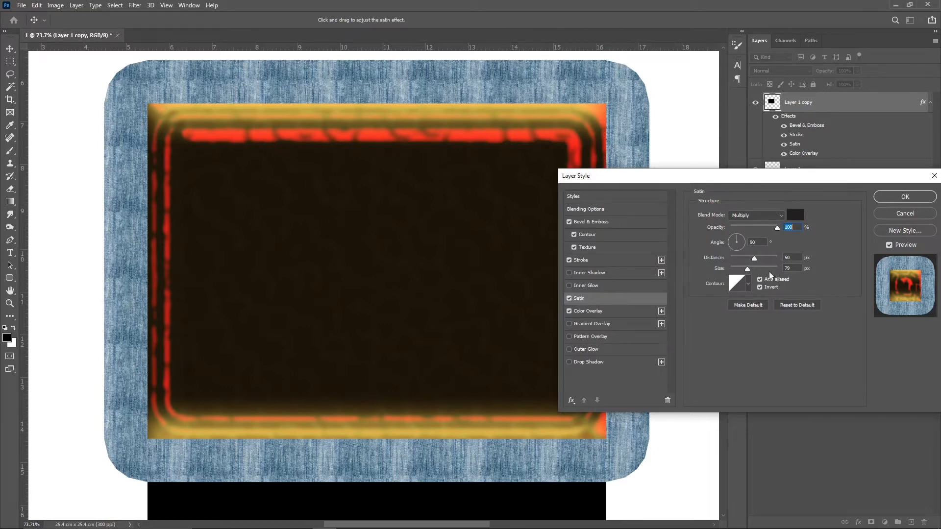
{"action": "mouse_move", "coordinate": [755, 259]}
{"action": "left_mouse_down"}
{"action": "mouse_move", "coordinate": [769, 255]}
{"action": "mouse_move", "coordinate": [742, 257]}
{"action": "mouse_move", "coordinate": [769, 267]}
{"action": "mouse_move", "coordinate": [753, 267]}
{"action": "left_mouse_up"}
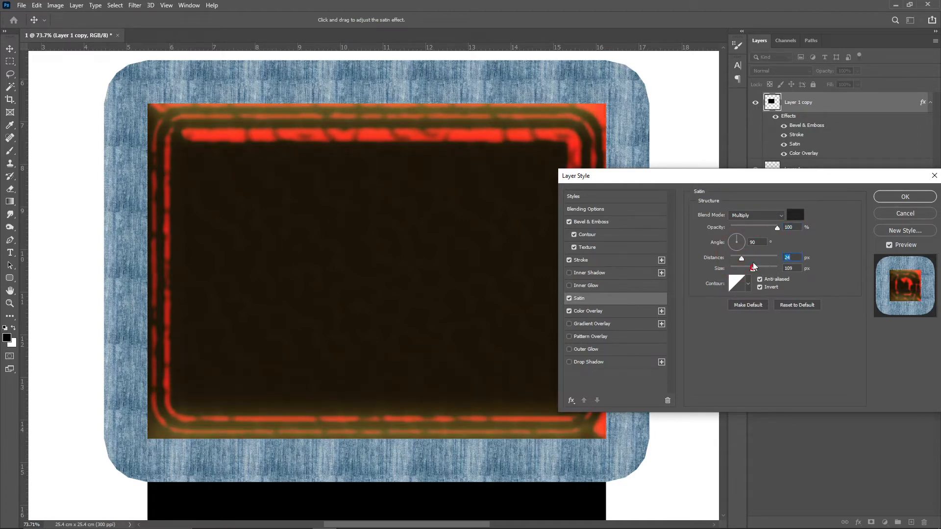
Try the Normal blend mode for the satin effect and switch it to Pin Light.
{"action": "left_click", "coordinate": [748, 212]}
{"action": "left_click", "coordinate": [746, 223]}
{"action": "left_click", "coordinate": [747, 216]}
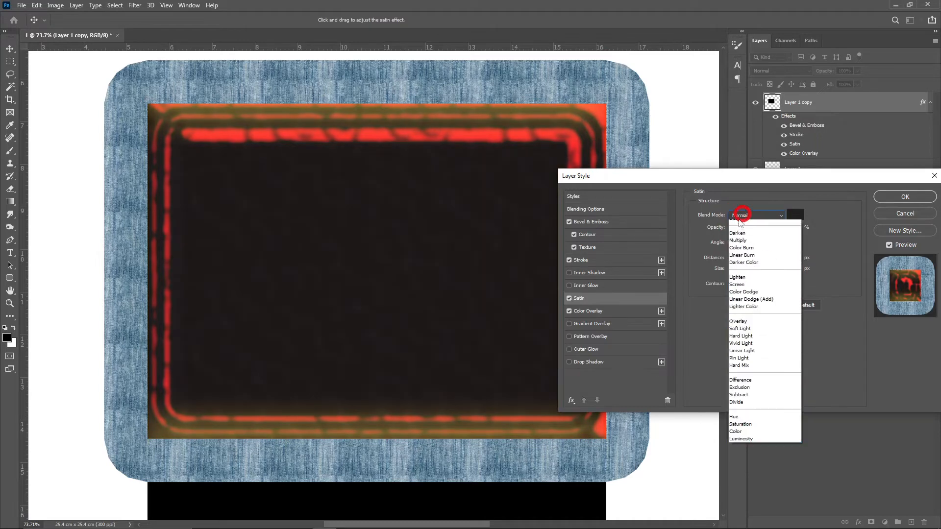
{"action": "left_click", "coordinate": [746, 370]}
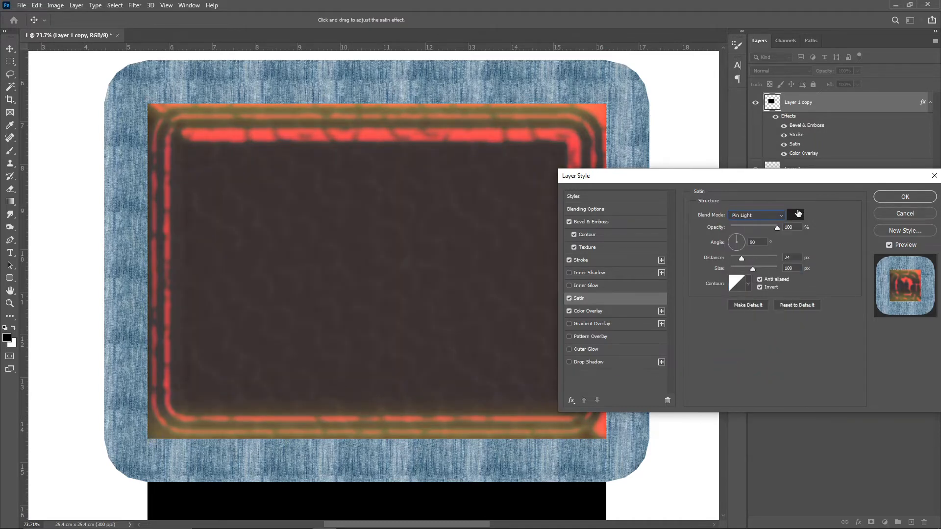
Change the satin color to dark red and lower the satin opacity to 43%.
{"action": "left_click", "coordinate": [795, 214]}
{"action": "left_click_drag", "start_coordinate": [688, 228], "coordinate": [642, 285]}
{"action": "left_click", "coordinate": [817, 195]}
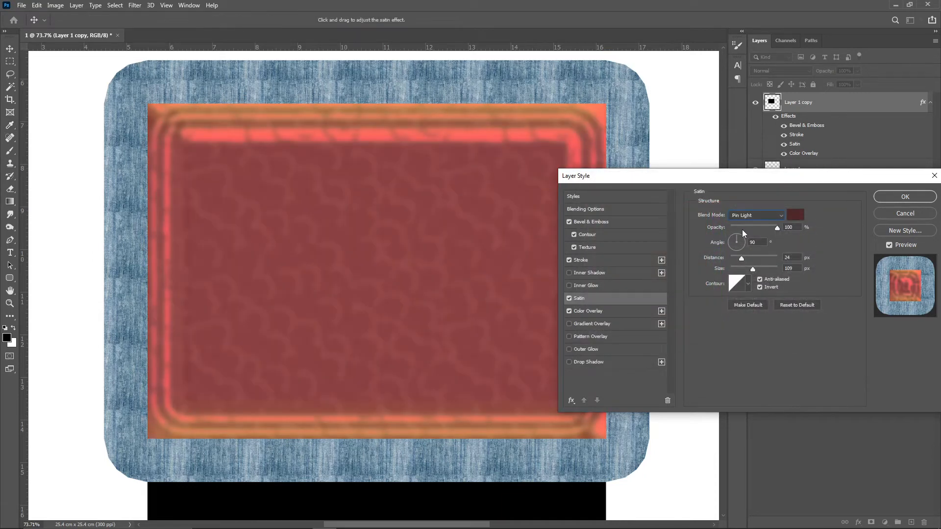
{"action": "mouse_move", "coordinate": [742, 230]}
{"action": "left_mouse_down"}
{"action": "mouse_move", "coordinate": [757, 228]}
{"action": "mouse_move", "coordinate": [749, 238]}
{"action": "left_mouse_up"}
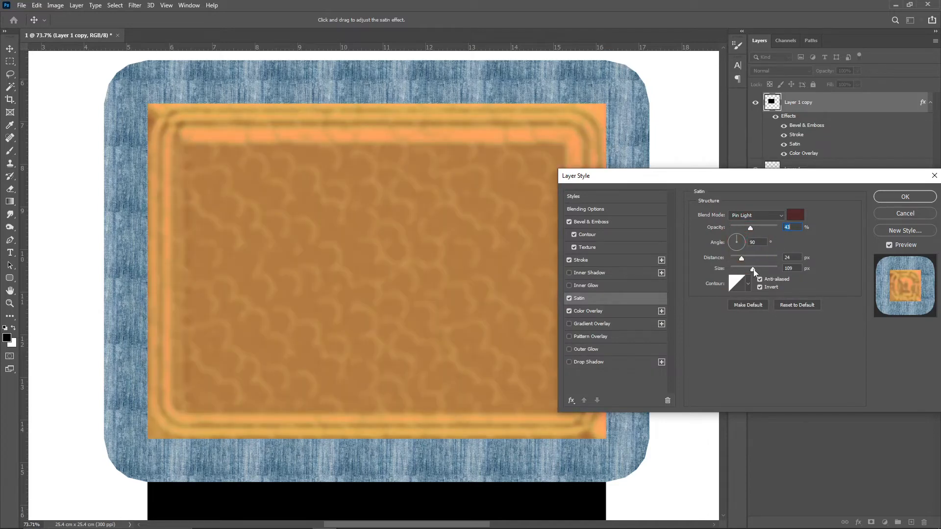
Set the satin size to 98 px and compare the effect with Invert off and on.
{"action": "left_click_drag", "start_coordinate": [778, 270], "coordinate": [734, 273]}
{"action": "left_click", "coordinate": [755, 273]}
{"action": "left_click_drag", "start_coordinate": [752, 273], "coordinate": [750, 272]}
{"action": "left_click", "coordinate": [760, 287]}
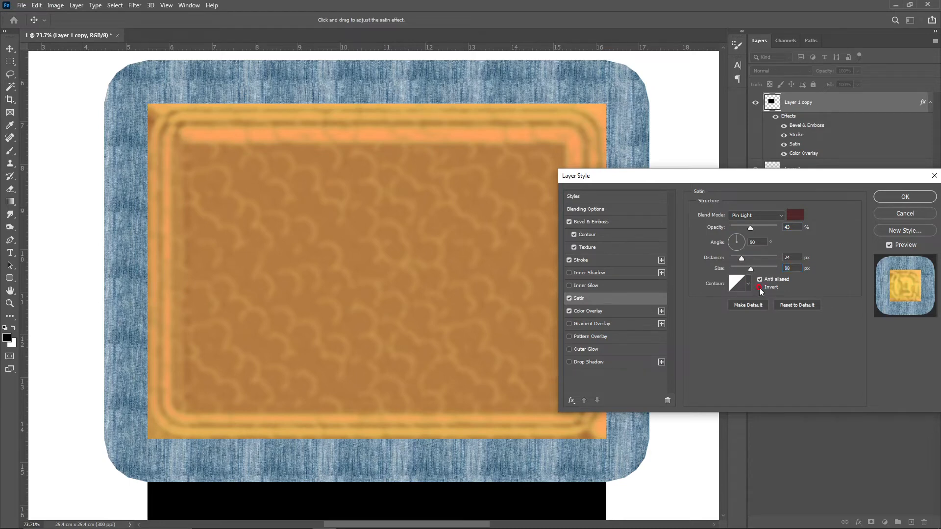
{"action": "left_click", "coordinate": [760, 287]}
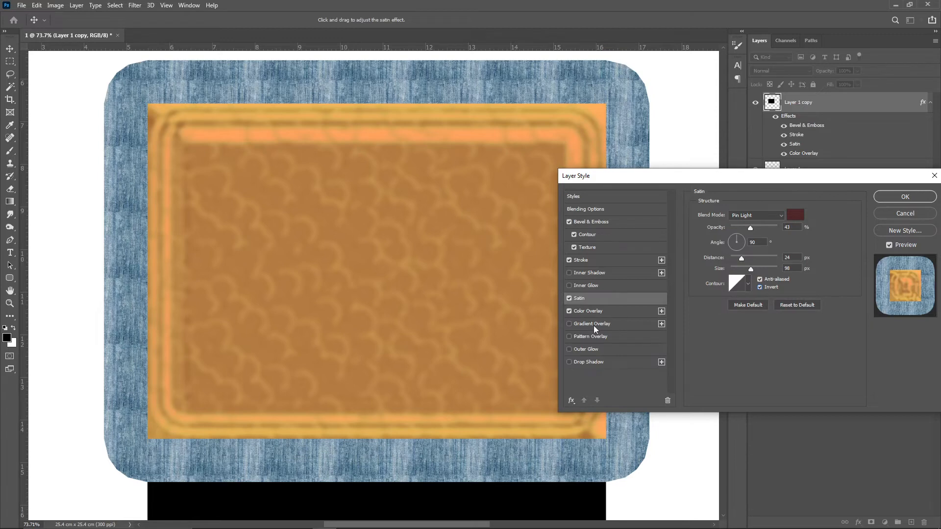
Try different hues for the Color Overlay and settle on a bright yellow.
{"action": "left_click", "coordinate": [590, 312]}
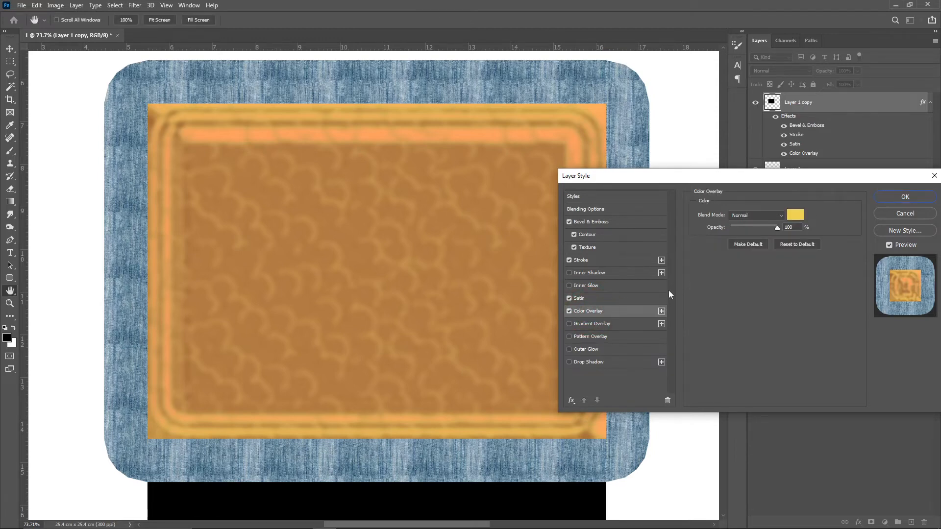
{"action": "left_click", "coordinate": [796, 215]}
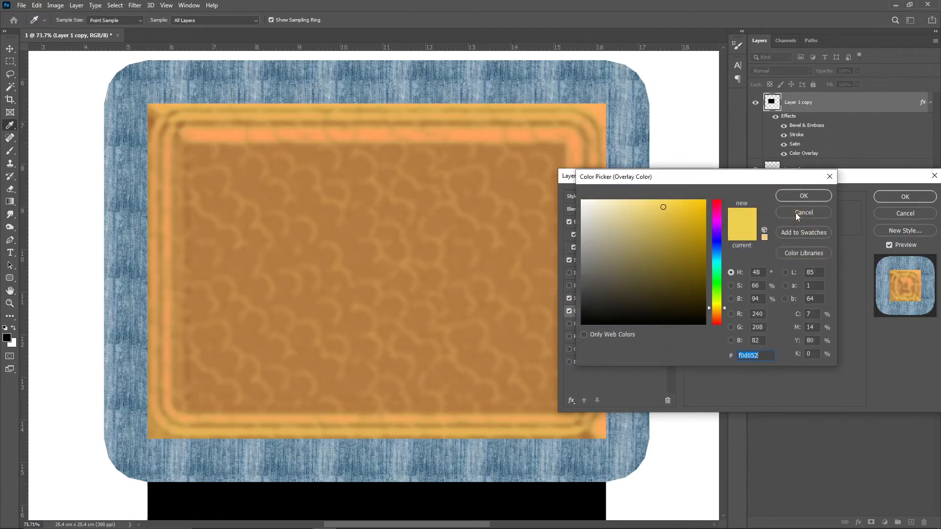
{"action": "mouse_move", "coordinate": [652, 266]}
{"action": "left_mouse_down"}
{"action": "mouse_move", "coordinate": [688, 240]}
{"action": "mouse_move", "coordinate": [714, 306]}
{"action": "left_mouse_up"}
{"action": "left_click", "coordinate": [717, 210]}
{"action": "left_click", "coordinate": [687, 211]}
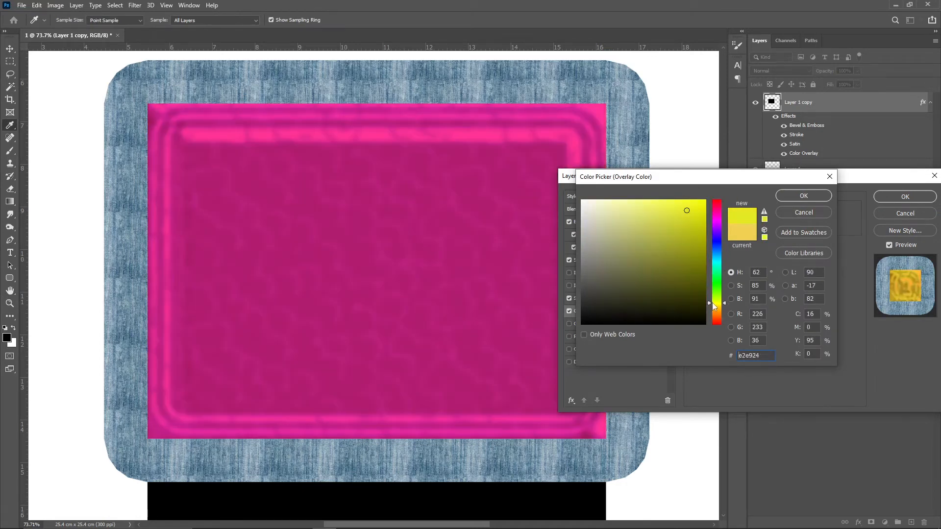
{"action": "left_click", "coordinate": [804, 195]}
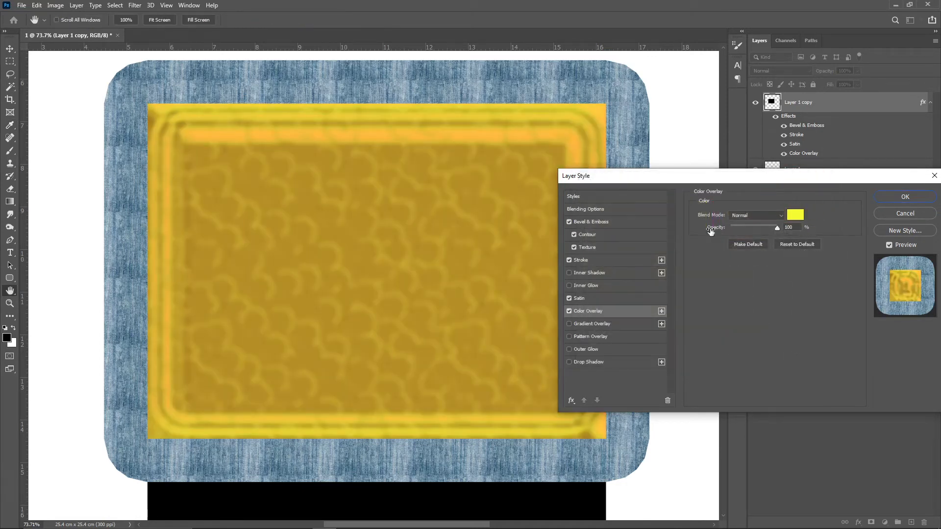
Replace the Color Overlay with a Gradient Overlay and set the gradient's first color stop to pure red.
{"action": "left_click", "coordinate": [577, 324]}
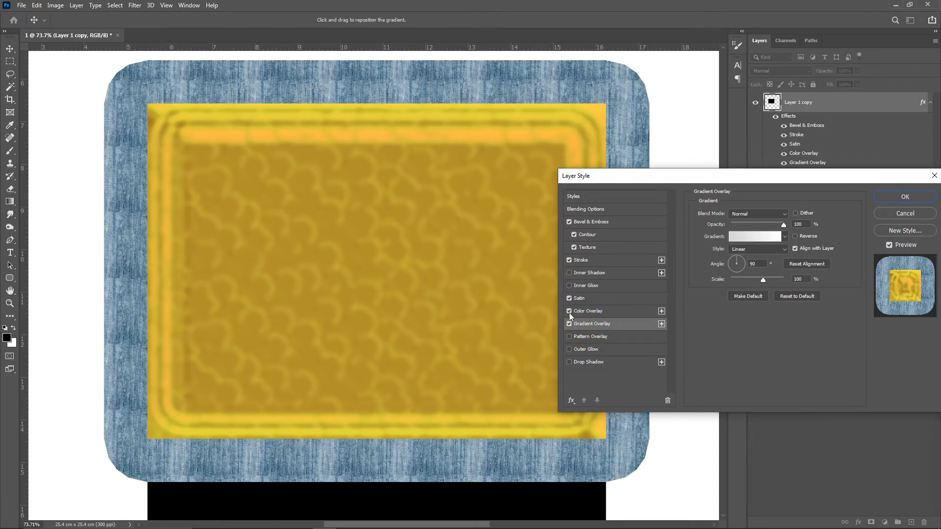
{"action": "left_click", "coordinate": [569, 311]}
{"action": "left_click", "coordinate": [755, 237]}
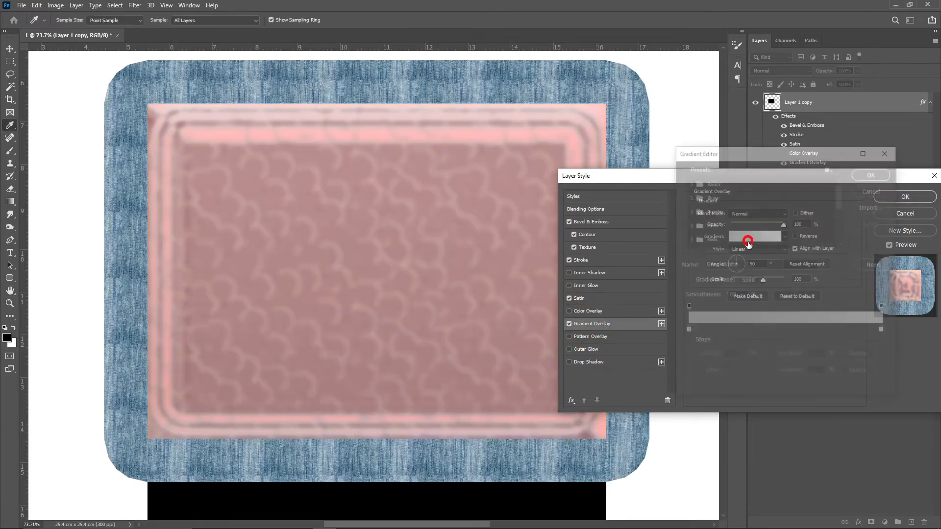
{"action": "double_click", "coordinate": [687, 332]}
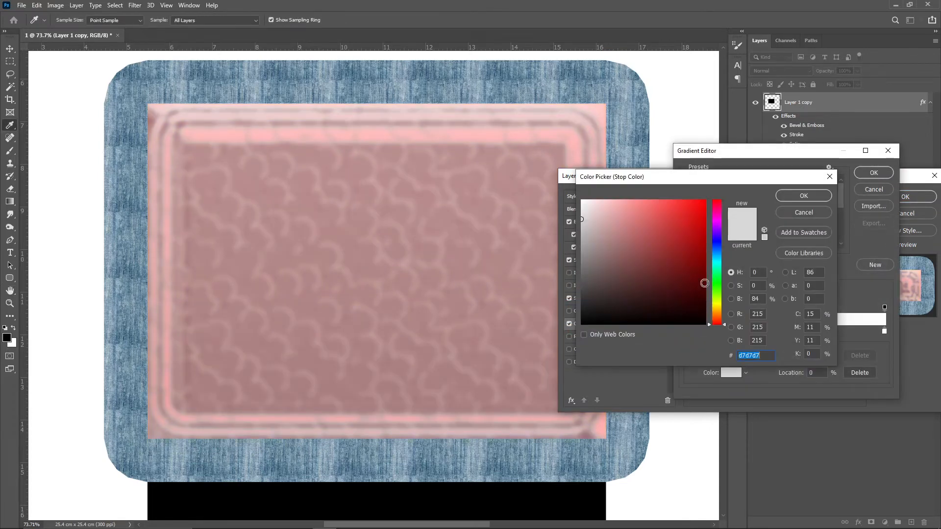
{"action": "left_click_drag", "start_coordinate": [704, 280], "coordinate": [770, 196]}
{"action": "left_click", "coordinate": [784, 196]}
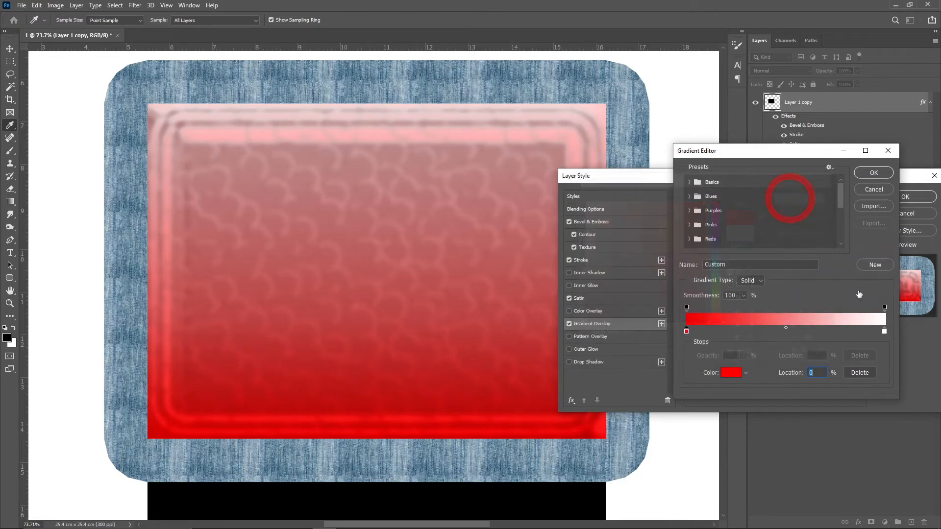
Set the gradient's end color stop to golden yellow ffd40b and accept the red-to-yellow gradient.
{"action": "double_click", "coordinate": [884, 332]}
{"action": "left_click", "coordinate": [717, 307]}
{"action": "left_click", "coordinate": [700, 200]}
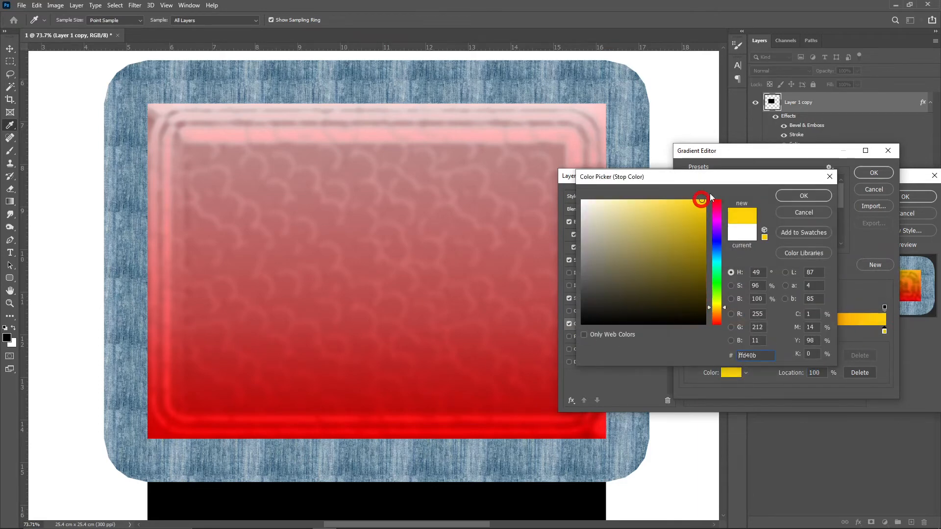
{"action": "left_click", "coordinate": [802, 196]}
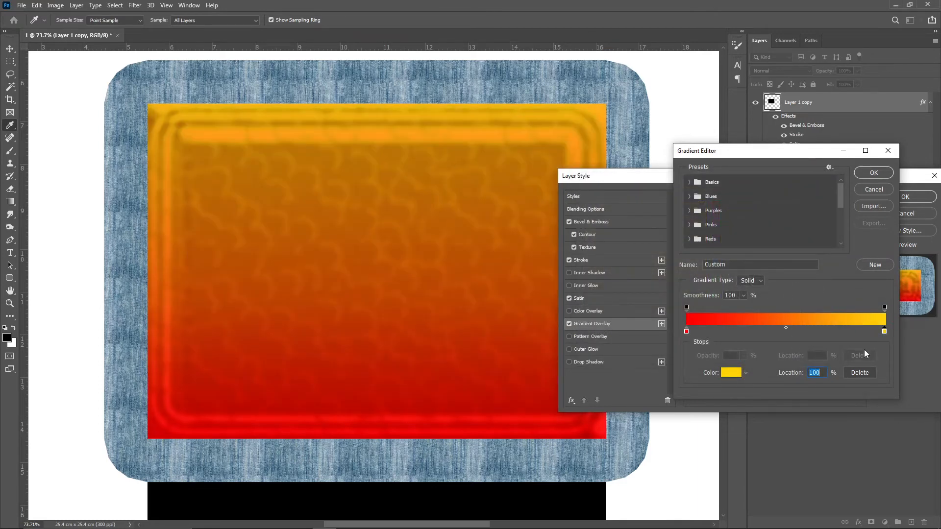
{"action": "left_click", "coordinate": [863, 174]}
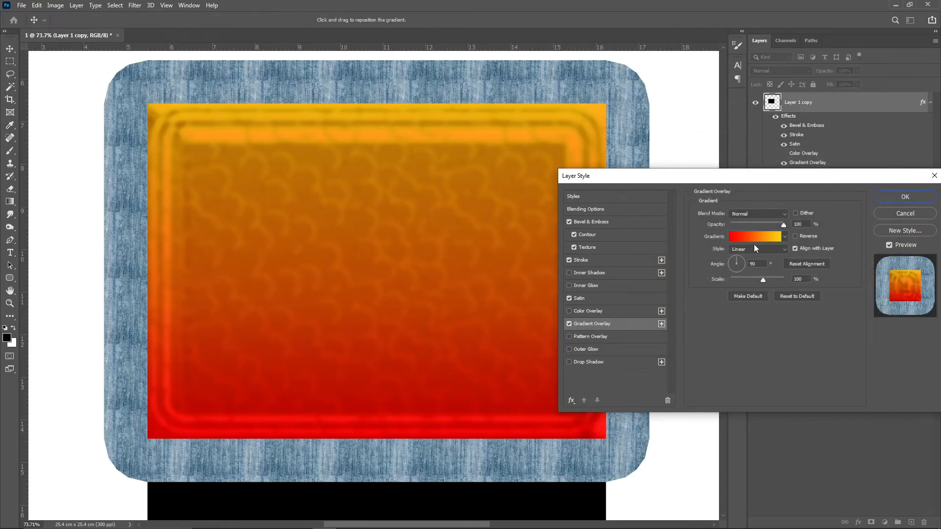
Turn off Align with Layer for the gradient overlay and set its angle to 171° and scale to 62%.
{"action": "left_click", "coordinate": [804, 236]}
{"action": "left_click", "coordinate": [804, 236]}
{"action": "left_click", "coordinate": [753, 210]}
{"action": "left_click", "coordinate": [754, 214]}
{"action": "mouse_move", "coordinate": [759, 226]}
{"action": "left_mouse_down"}
{"action": "mouse_move", "coordinate": [792, 227]}
{"action": "mouse_move", "coordinate": [755, 225]}
{"action": "left_mouse_up"}
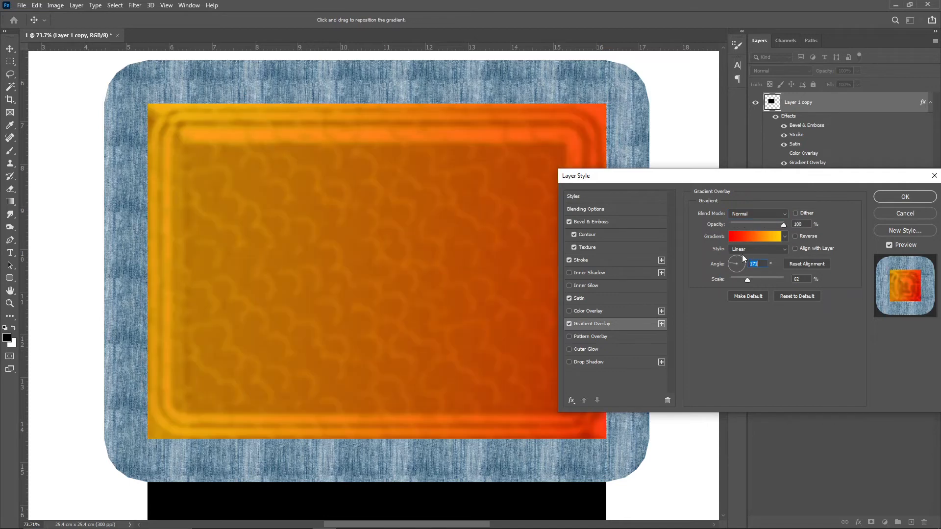
Try the Radial, Angle and Reflected styles for the gradient overlay and settle on Diamond.
{"action": "left_click", "coordinate": [746, 249]}
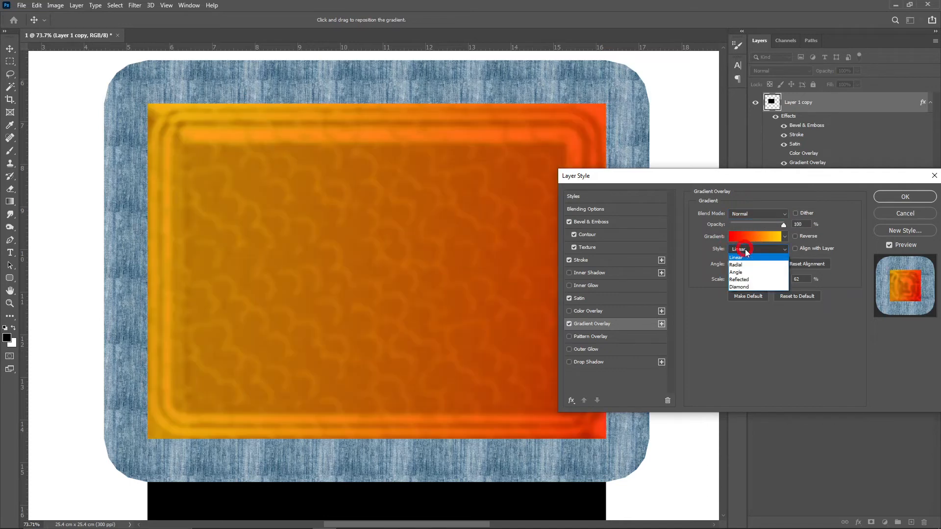
{"action": "left_click", "coordinate": [740, 265]}
{"action": "left_click", "coordinate": [749, 249]}
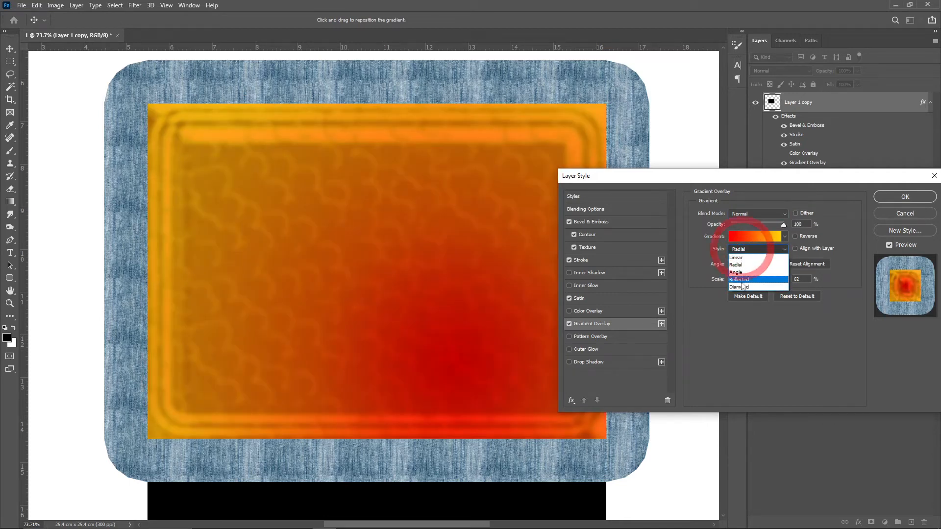
{"action": "left_click", "coordinate": [740, 273]}
{"action": "left_click", "coordinate": [755, 249]}
{"action": "left_click", "coordinate": [747, 279]}
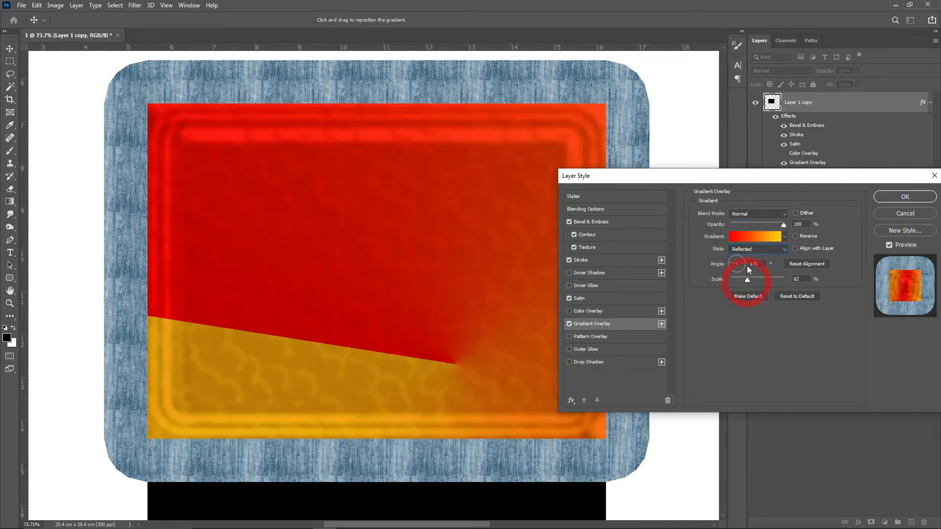
{"action": "left_click", "coordinate": [748, 250]}
{"action": "left_click", "coordinate": [743, 287]}
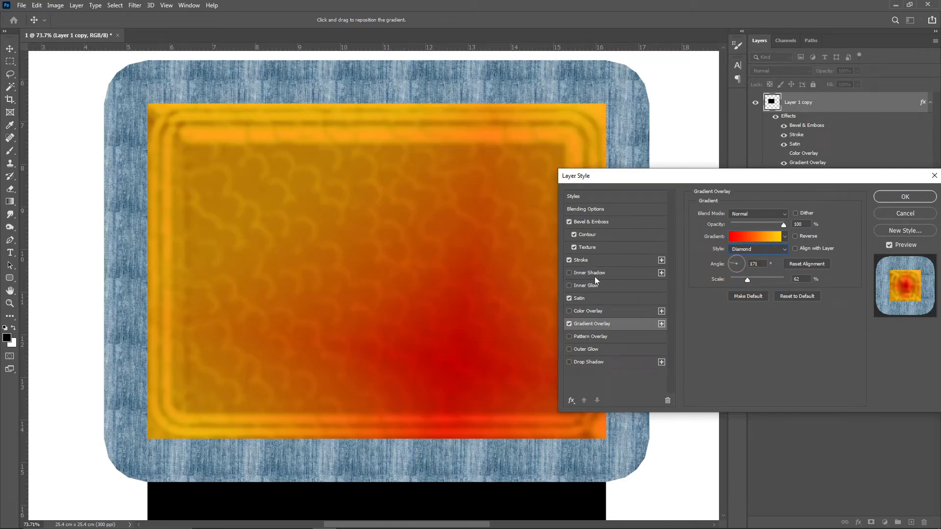
Add a second Stroke effect and give the upper stroke the pink floral pattern at 16 px.
{"action": "left_click", "coordinate": [589, 260]}
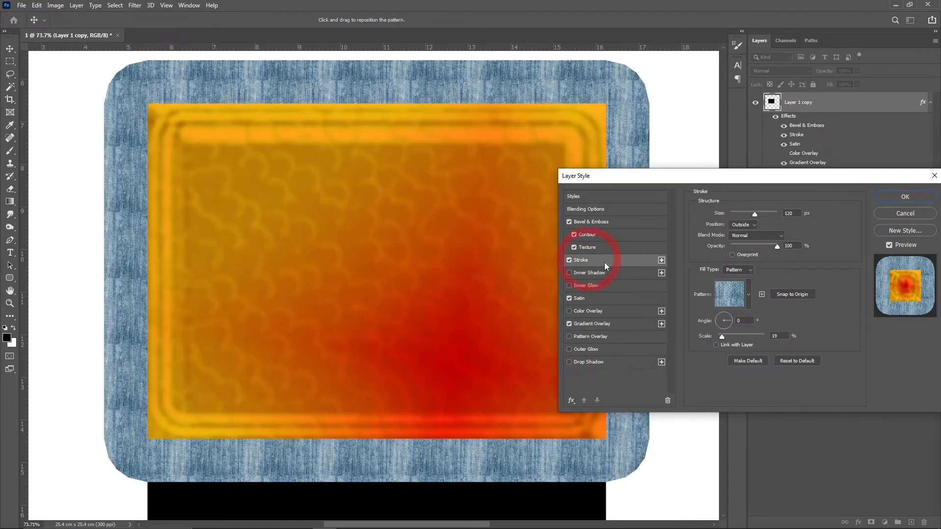
{"action": "left_click", "coordinate": [661, 260]}
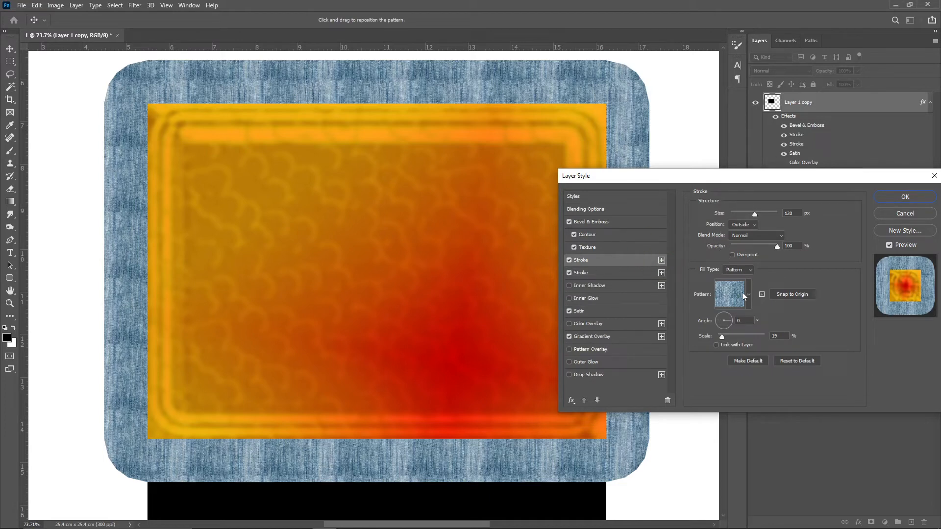
{"action": "left_click", "coordinate": [613, 275]}
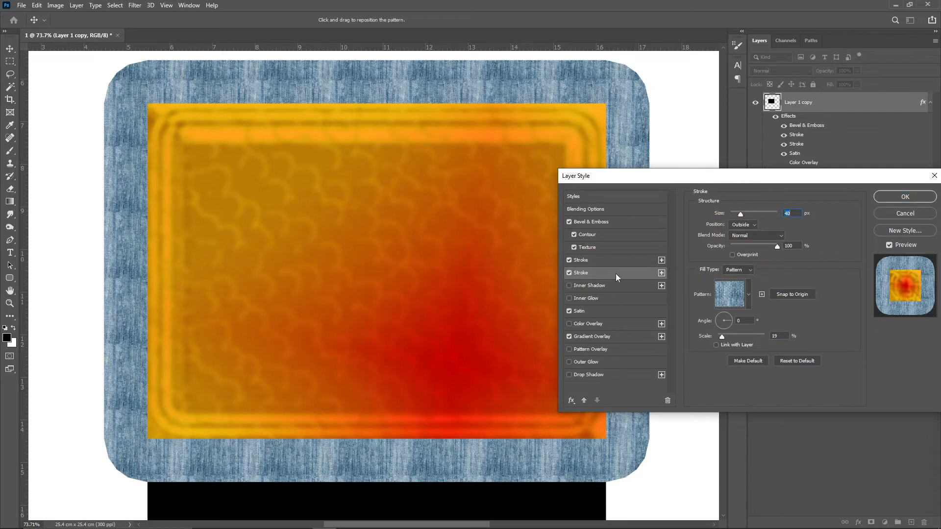
{"action": "left_click", "coordinate": [610, 260]}
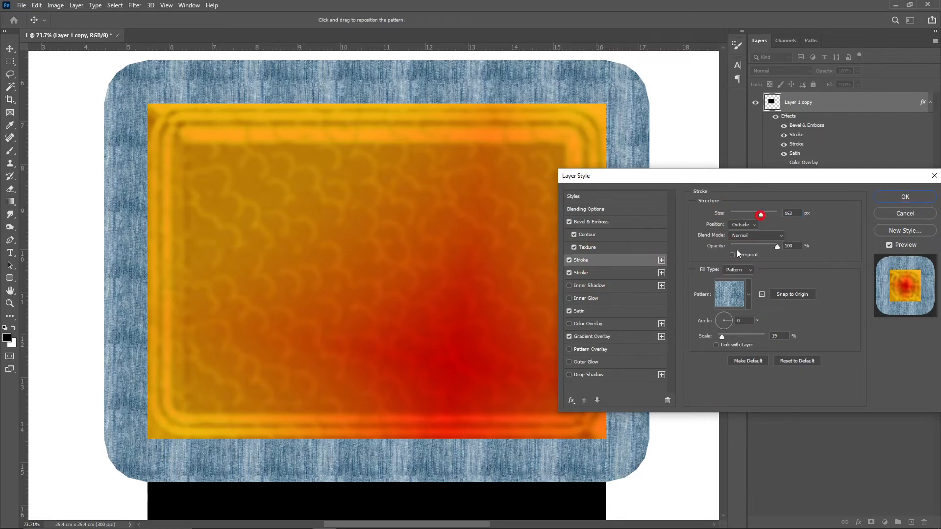
{"action": "left_click", "coordinate": [717, 301]}
{"action": "left_click", "coordinate": [713, 335]}
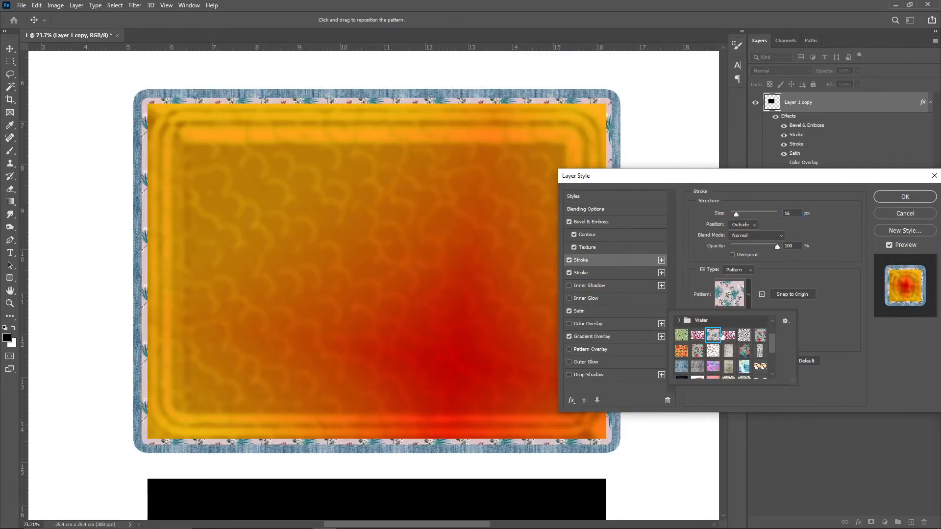
{"action": "left_click", "coordinate": [773, 271]}
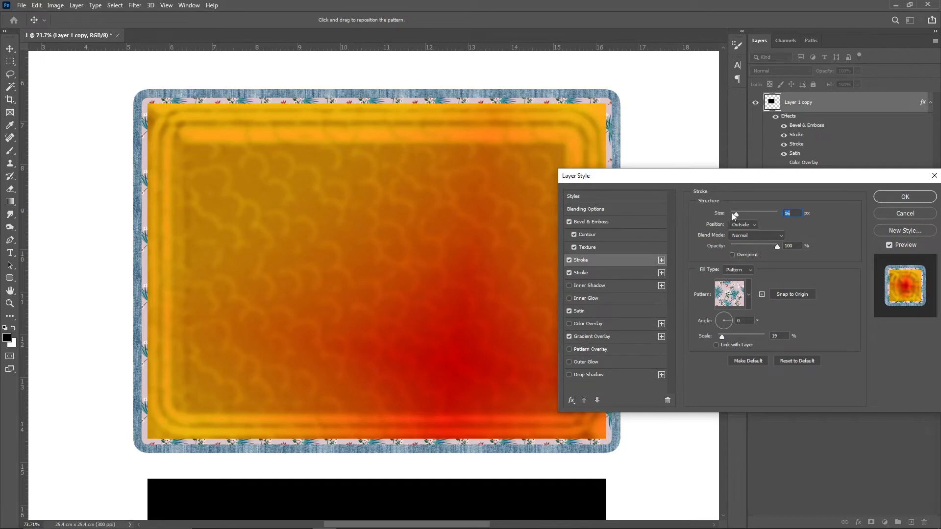
Widen the floral stroke to about 76 px and enlarge the lower denim stroke so it extends beyond it.
{"action": "mouse_move", "coordinate": [732, 213]}
{"action": "left_mouse_down"}
{"action": "mouse_move", "coordinate": [760, 212]}
{"action": "mouse_move", "coordinate": [747, 215]}
{"action": "left_mouse_up"}
{"action": "left_click", "coordinate": [631, 273]}
{"action": "left_click", "coordinate": [594, 260]}
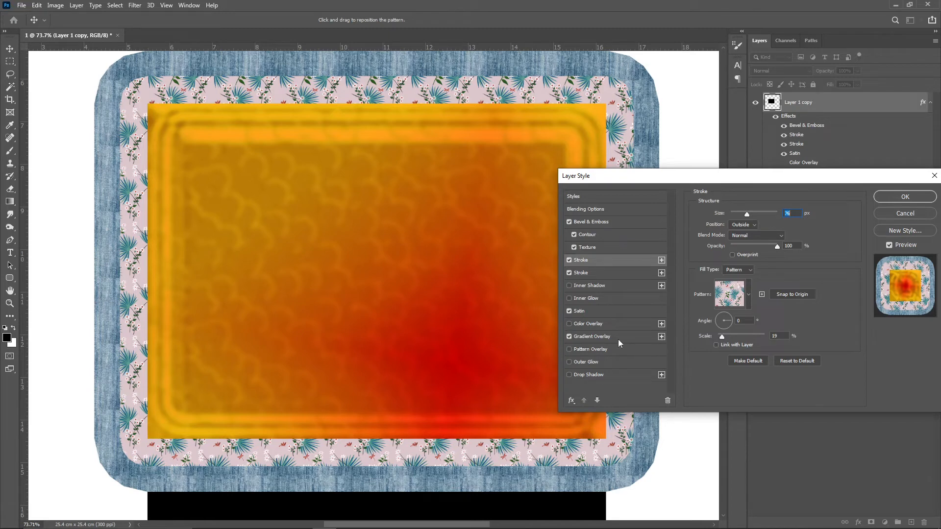
Enable a Pattern Overlay with the red and purple circles pattern at 129% scale and disable the Gradient Overlay.
{"action": "left_click", "coordinate": [576, 350]}
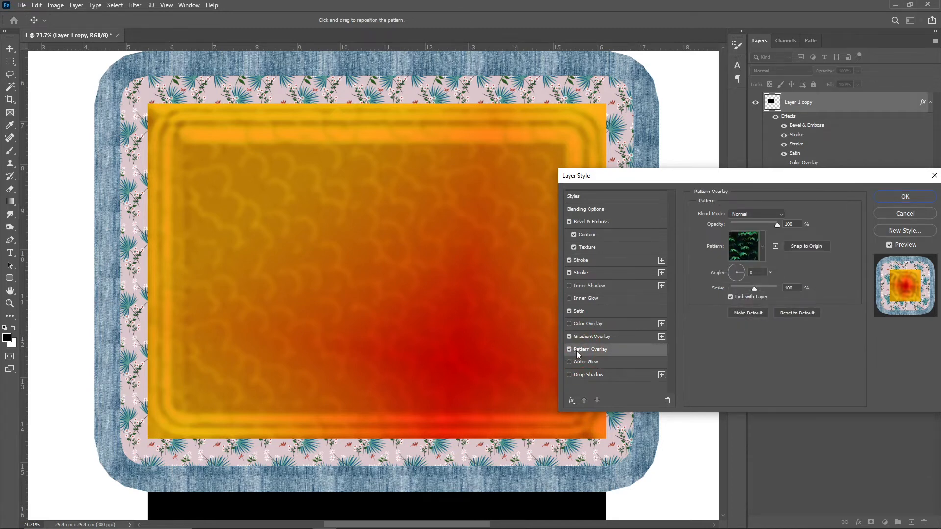
{"action": "left_click", "coordinate": [743, 252]}
{"action": "left_click", "coordinate": [712, 303]}
{"action": "left_click", "coordinate": [712, 288]}
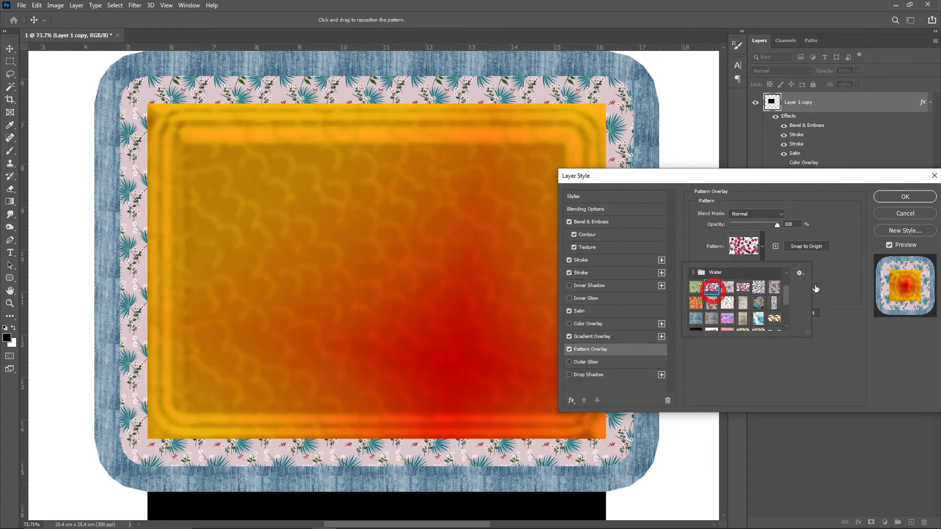
{"action": "left_click", "coordinate": [816, 288]}
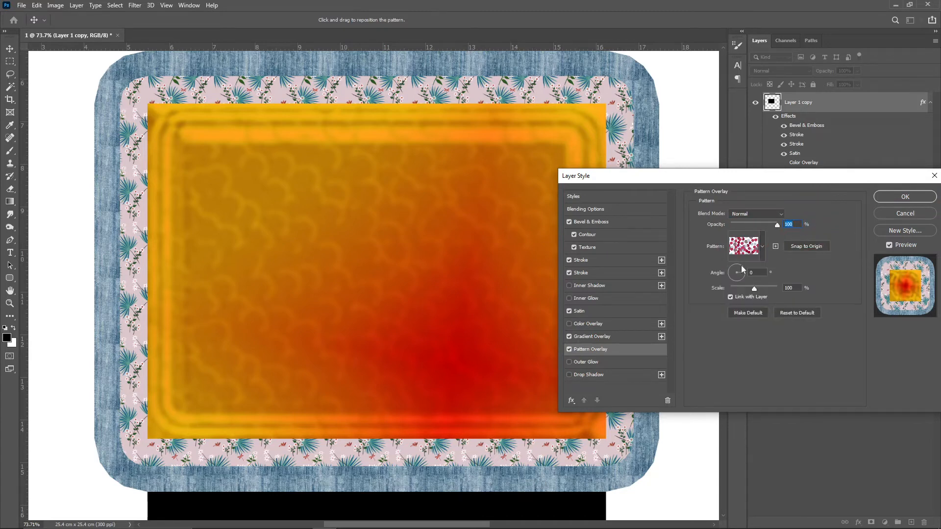
{"action": "left_click_drag", "start_coordinate": [742, 296], "coordinate": [755, 296]}
{"action": "left_click", "coordinate": [569, 338]}
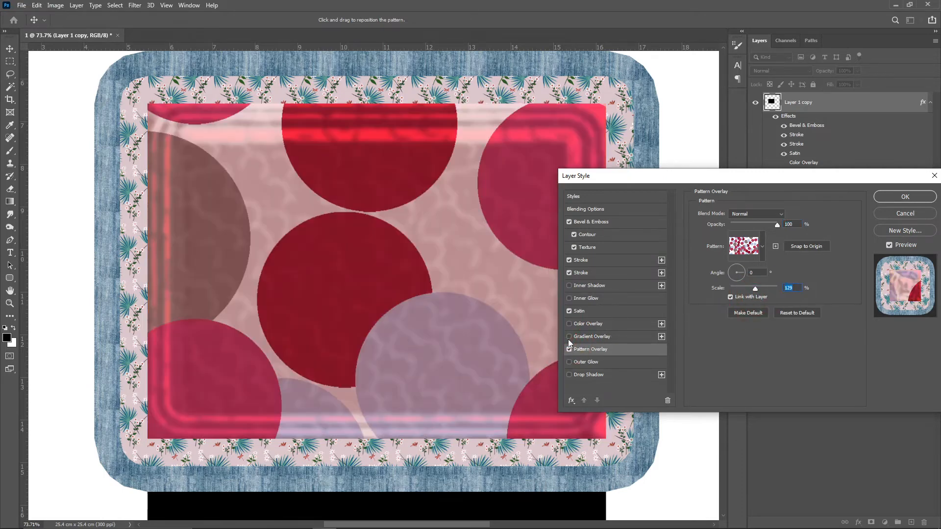
{"action": "left_click", "coordinate": [757, 250]}
{"action": "left_click", "coordinate": [757, 249]}
Enable the Inner Shadow effect on the rectangle and set its color to black.
{"action": "left_click_drag", "start_coordinate": [406, 291], "coordinate": [384, 304]}
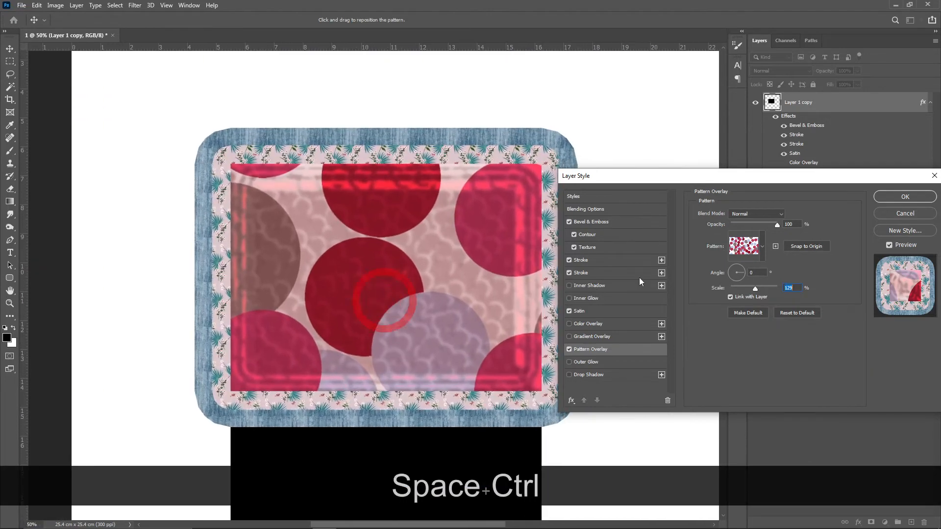
{"action": "left_click", "coordinate": [591, 286]}
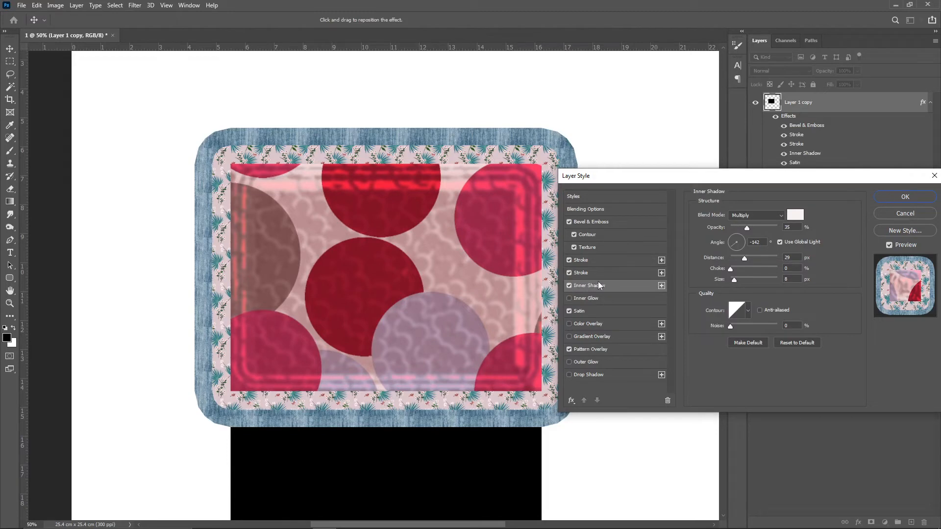
{"action": "left_click", "coordinate": [795, 215]}
{"action": "type", "text": "000000"}
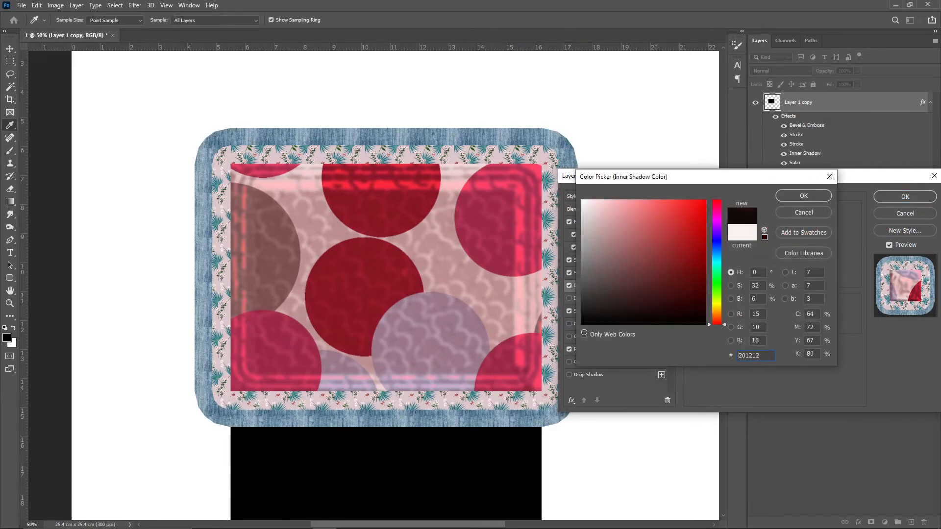
{"action": "left_click", "coordinate": [809, 197]}
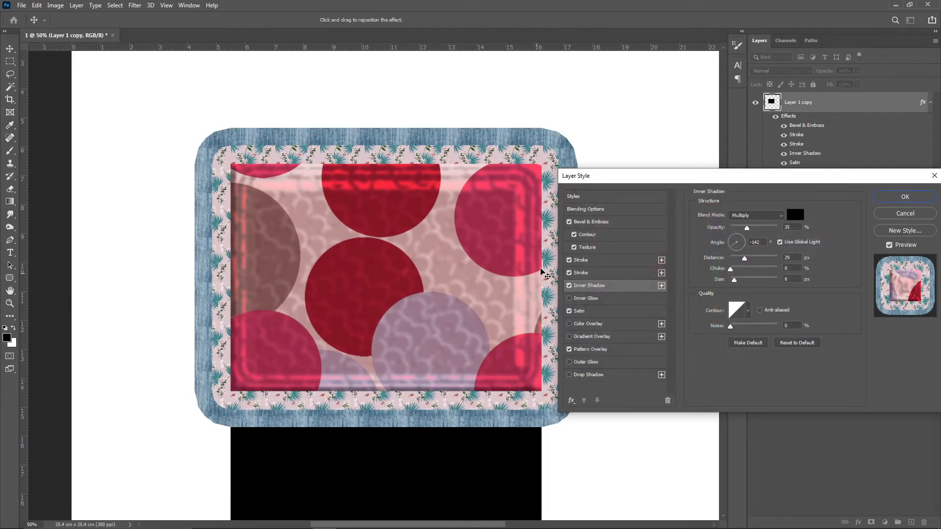
Disable the Bevel & Emboss with its Texture, both Strokes and the Satin, keeping only the Inner Shadow and Pattern Overlay.
{"action": "left_click", "coordinate": [569, 273]}
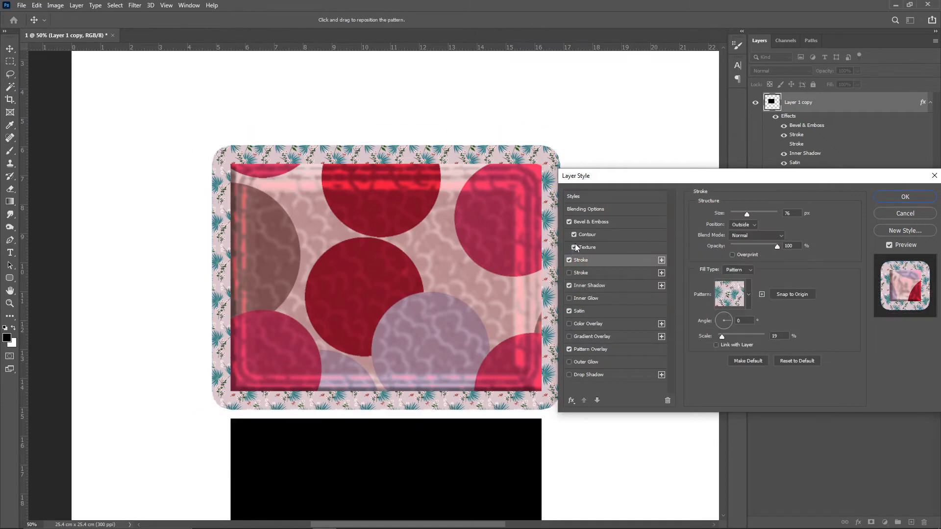
{"action": "left_click", "coordinate": [578, 246]}
{"action": "left_click", "coordinate": [568, 221]}
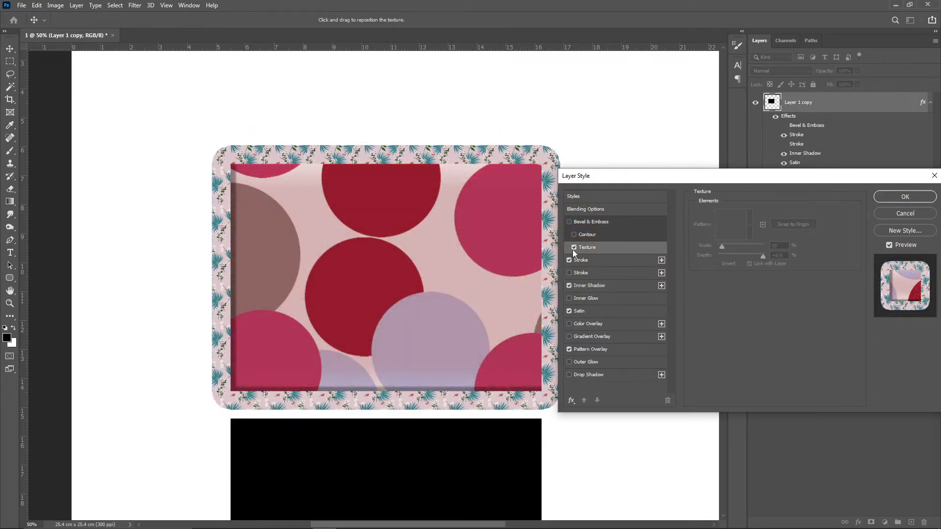
{"action": "left_click", "coordinate": [569, 260]}
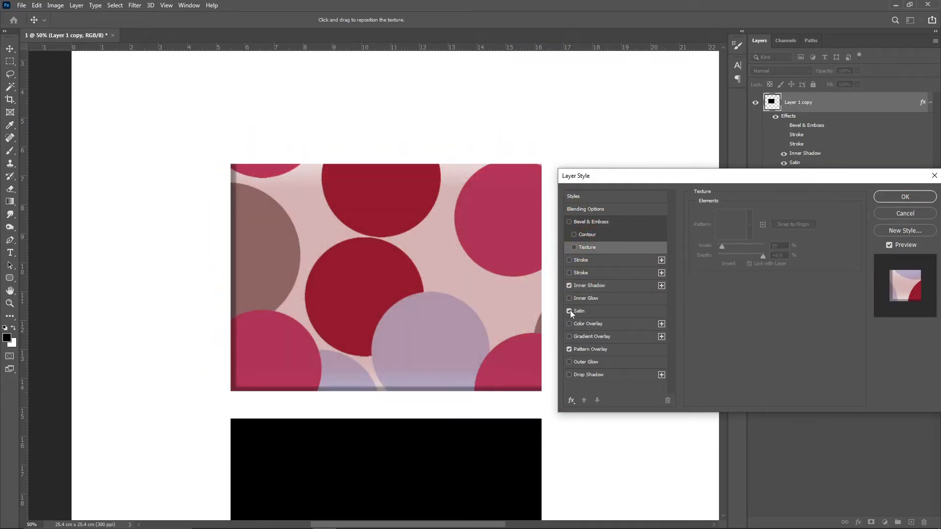
{"action": "left_click", "coordinate": [570, 311]}
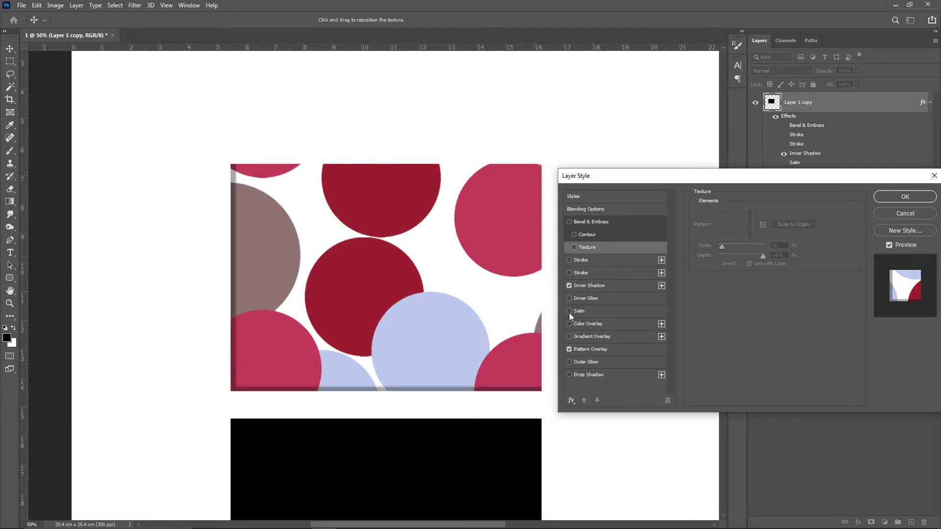
{"action": "left_click", "coordinate": [569, 311]}
{"action": "left_click", "coordinate": [569, 312]}
{"action": "left_click", "coordinate": [592, 349]}
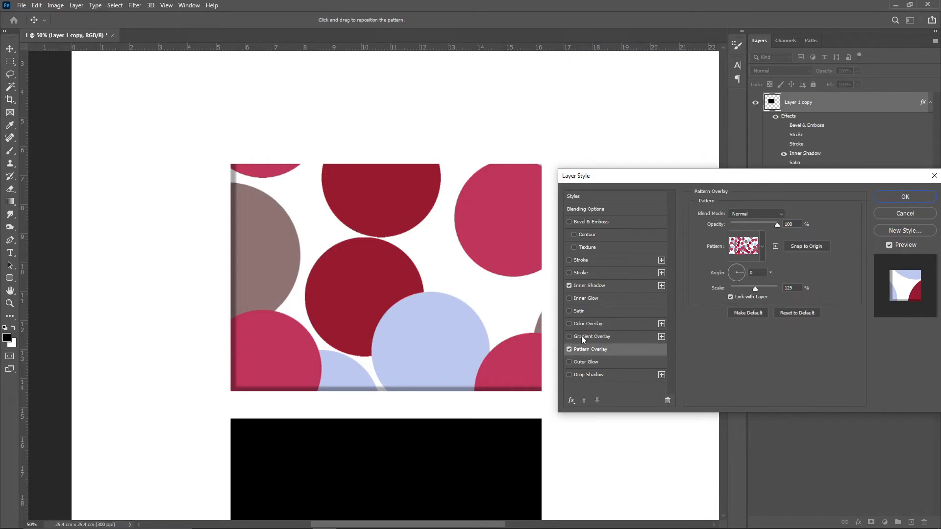
Set the Inner Shadow to 94% opacity, 0 px distance, 21% choke and 46 px size.
{"action": "left_click", "coordinate": [588, 287]}
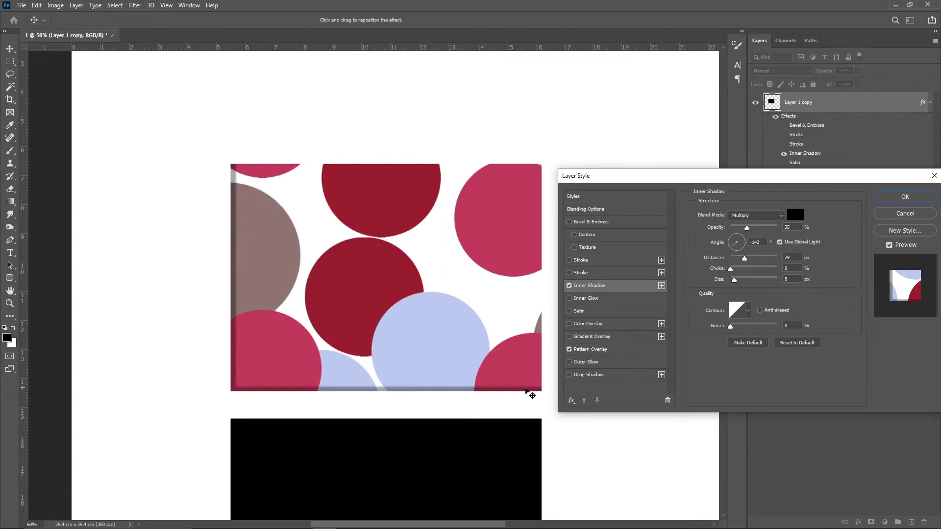
{"action": "left_click", "coordinate": [569, 286]}
{"action": "left_click", "coordinate": [569, 286]}
{"action": "left_click_drag", "start_coordinate": [752, 229], "coordinate": [758, 263]}
{"action": "mouse_move", "coordinate": [298, 381]}
{"action": "left_mouse_down"}
{"action": "mouse_move", "coordinate": [361, 308]}
{"action": "mouse_move", "coordinate": [296, 382]}
{"action": "left_mouse_up"}
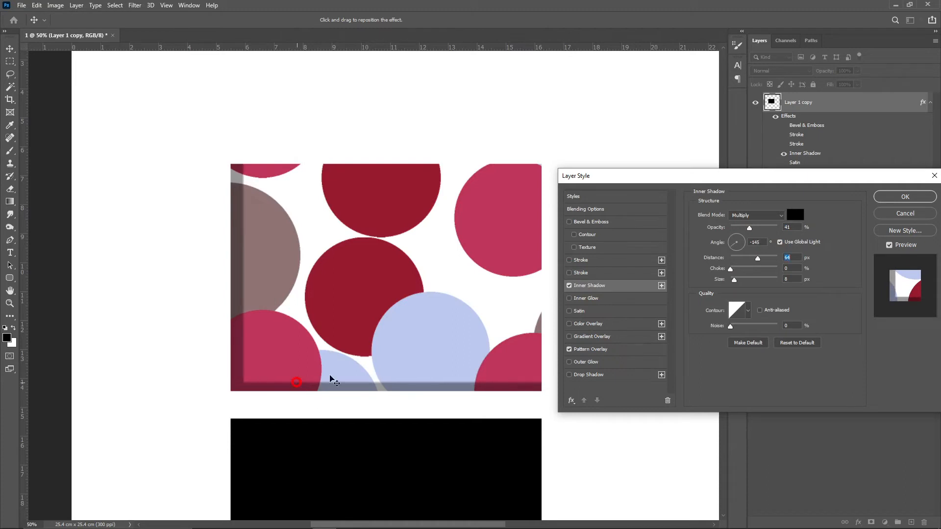
{"action": "mouse_move", "coordinate": [740, 283]}
{"action": "left_mouse_down"}
{"action": "mouse_move", "coordinate": [749, 278]}
{"action": "mouse_move", "coordinate": [737, 269]}
{"action": "mouse_move", "coordinate": [776, 270]}
{"action": "mouse_move", "coordinate": [728, 260]}
{"action": "mouse_move", "coordinate": [704, 280]}
{"action": "mouse_move", "coordinate": [771, 279]}
{"action": "mouse_move", "coordinate": [743, 281]}
{"action": "left_mouse_up"}
{"action": "left_click_drag", "start_coordinate": [748, 228], "coordinate": [775, 223]}
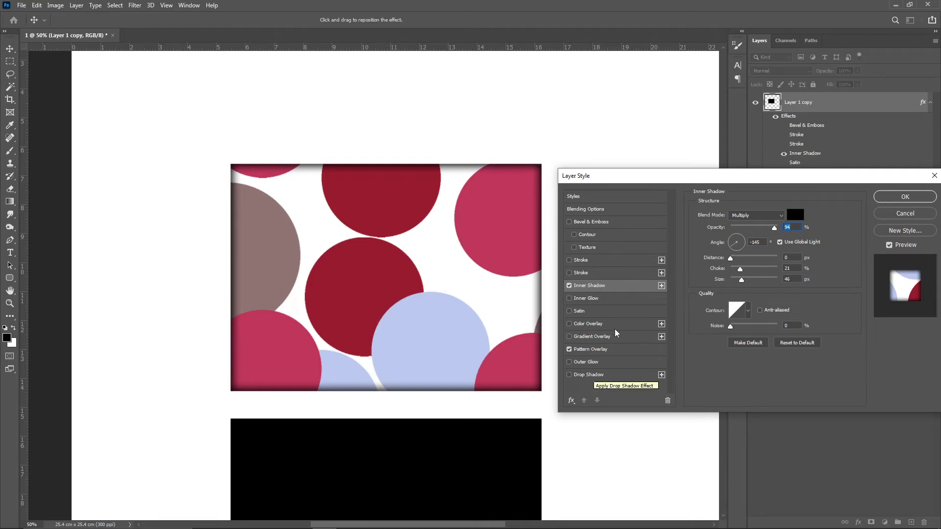
Enable a Drop Shadow with 50% opacity, 36 px distance, 16% spread, 188 px size and 0% noise.
{"action": "left_click", "coordinate": [609, 377]}
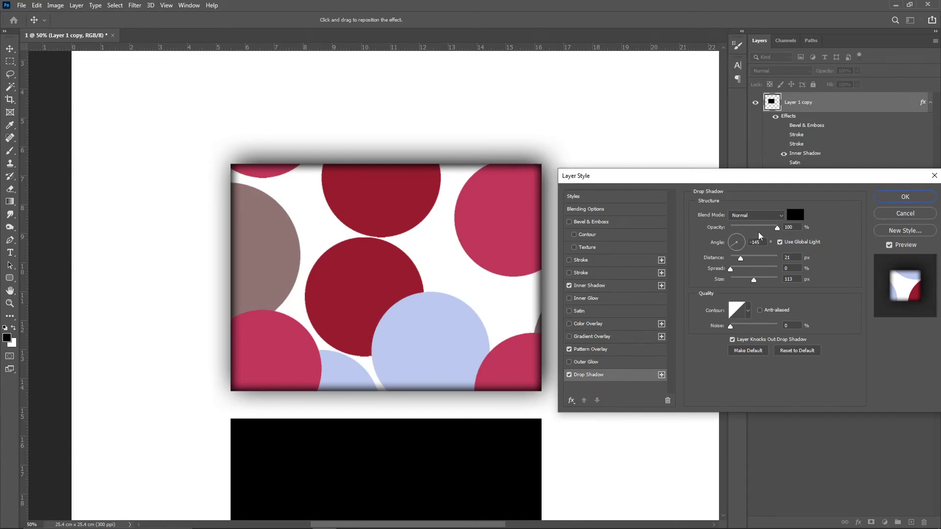
{"action": "left_click_drag", "start_coordinate": [777, 228], "coordinate": [770, 279]}
{"action": "key", "text": "Tab"}
{"action": "left_click_drag", "start_coordinate": [730, 327], "coordinate": [739, 328]}
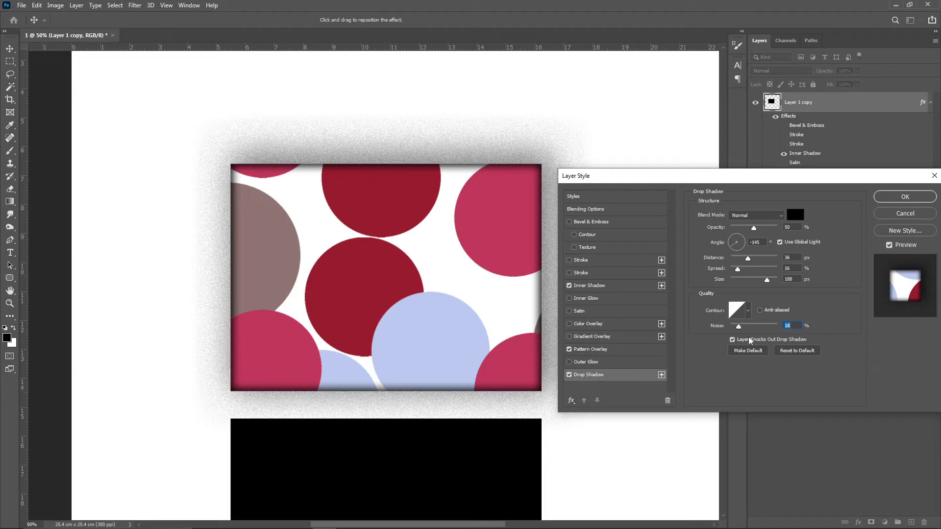
{"action": "left_click_drag", "start_coordinate": [739, 328], "coordinate": [720, 338]}
Reshape the Drop Shadow's contour into a custom wavy curve with a peak and a dip on each half.
{"action": "left_click", "coordinate": [739, 309]}
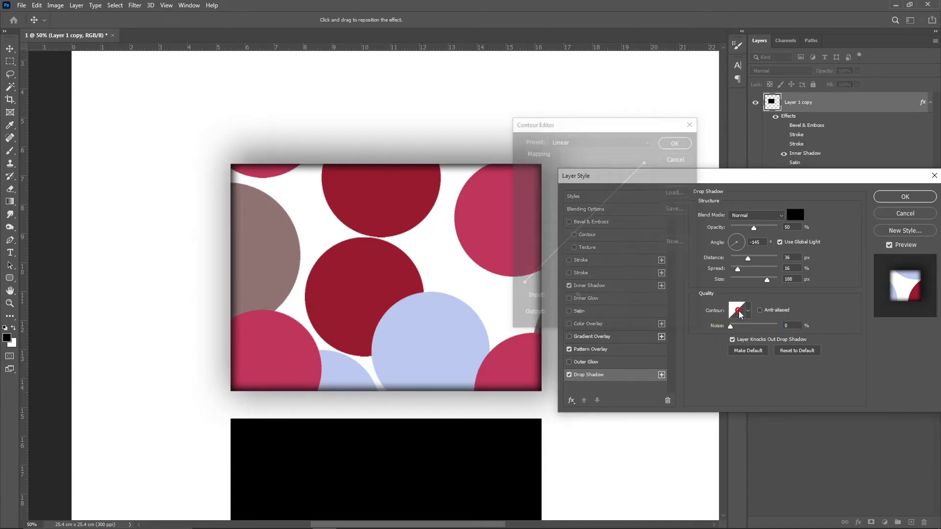
{"action": "left_click_drag", "start_coordinate": [537, 273], "coordinate": [626, 215]}
{"action": "left_click", "coordinate": [544, 215]}
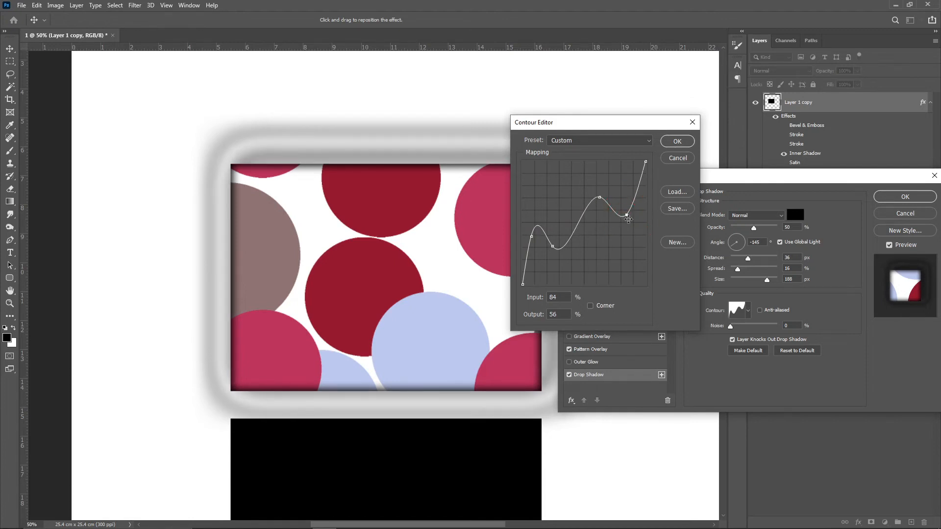
{"action": "left_click", "coordinate": [677, 143]}
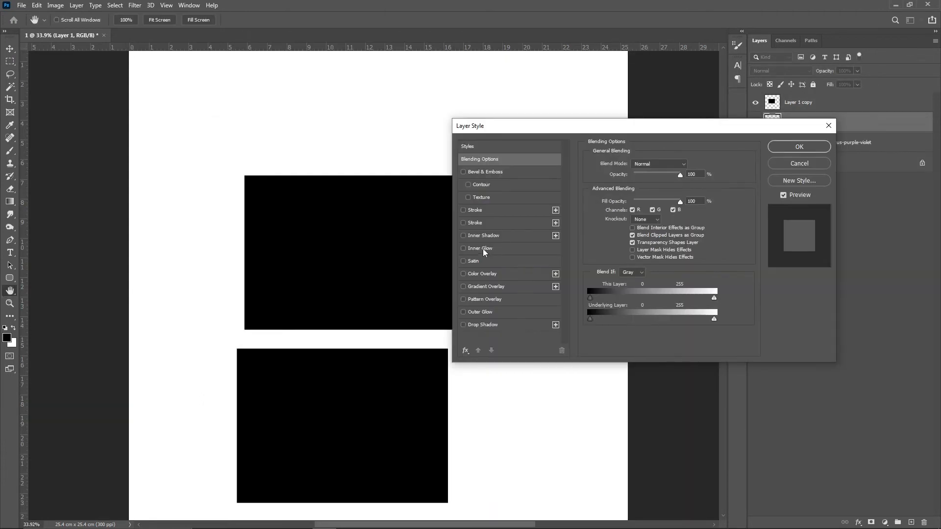
{"action": "left_click", "coordinate": [485, 248]}
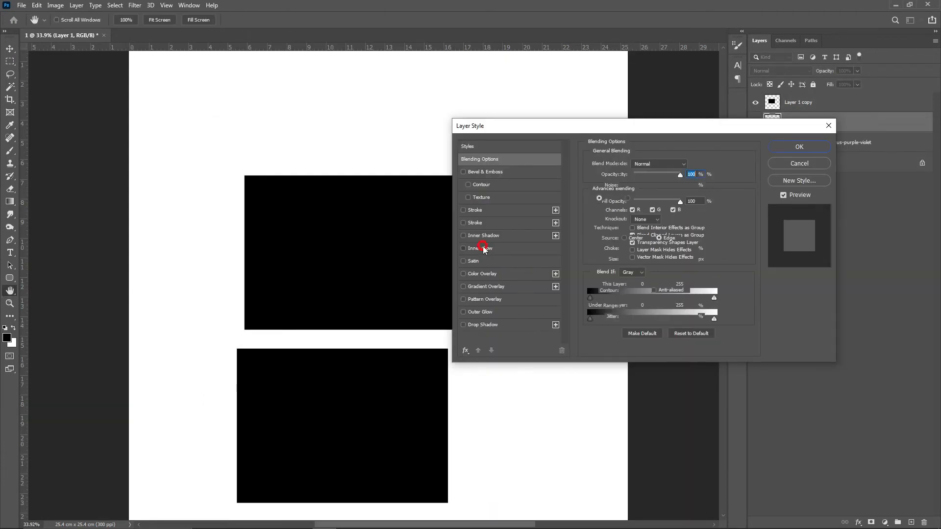
{"action": "key", "text": "ctrl+space"}
{"action": "left_click", "coordinate": [325, 400]}
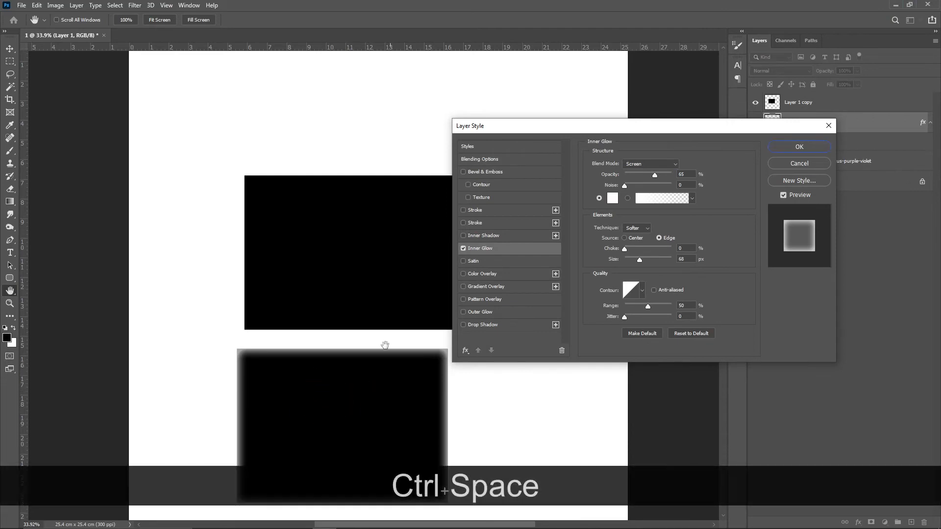
{"action": "key", "text": "Escape"}
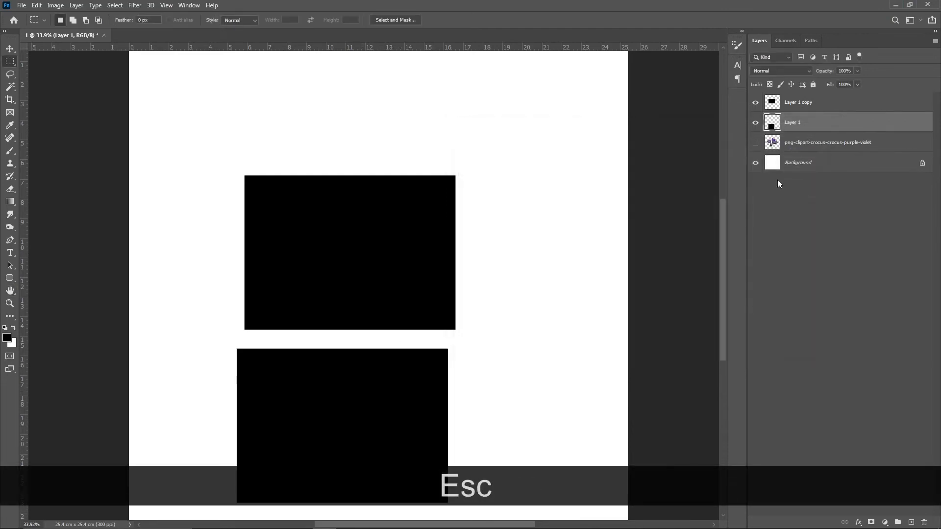
Enable an Inner Glow on the Layer 1 copy rectangle and set its color to bright red.
{"action": "right_click", "coordinate": [792, 110]}
{"action": "left_click", "coordinate": [794, 117]}
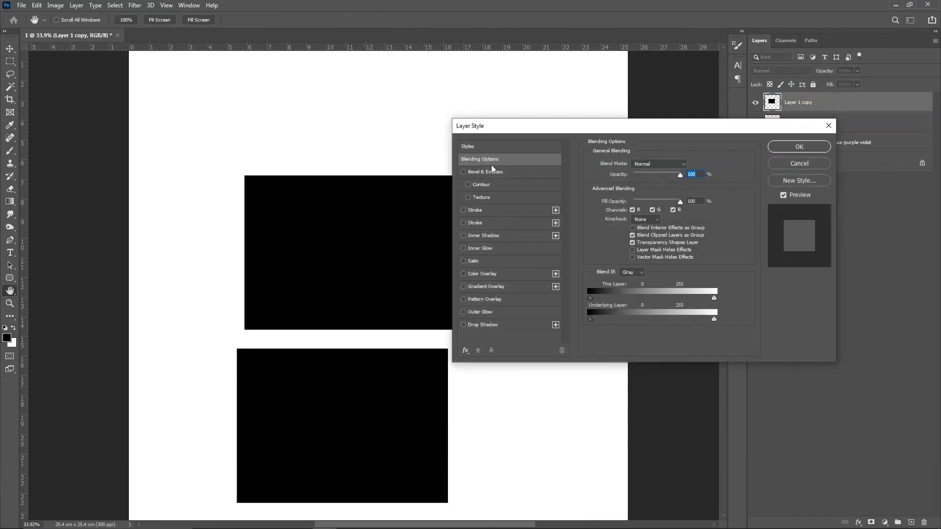
{"action": "left_click", "coordinate": [480, 249]}
{"action": "left_click", "coordinate": [612, 198]}
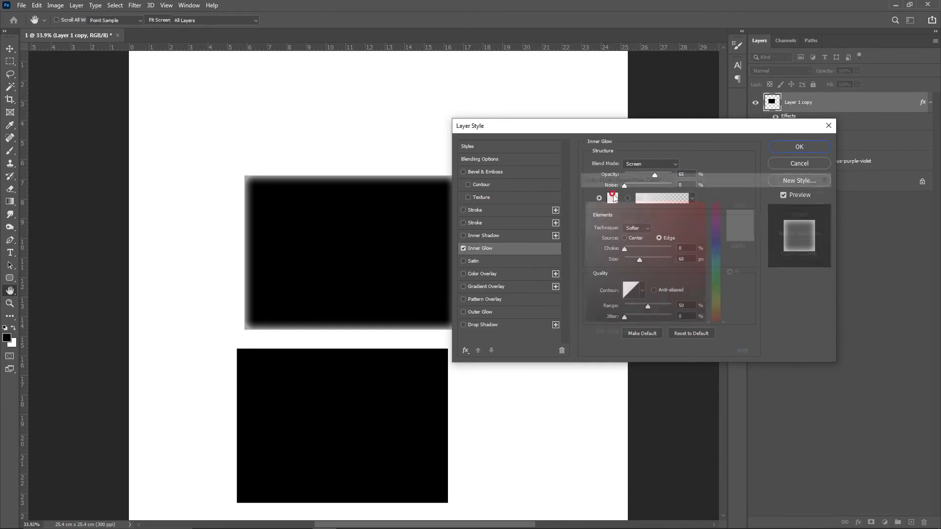
{"action": "left_click", "coordinate": [704, 202]}
{"action": "left_click", "coordinate": [786, 196]}
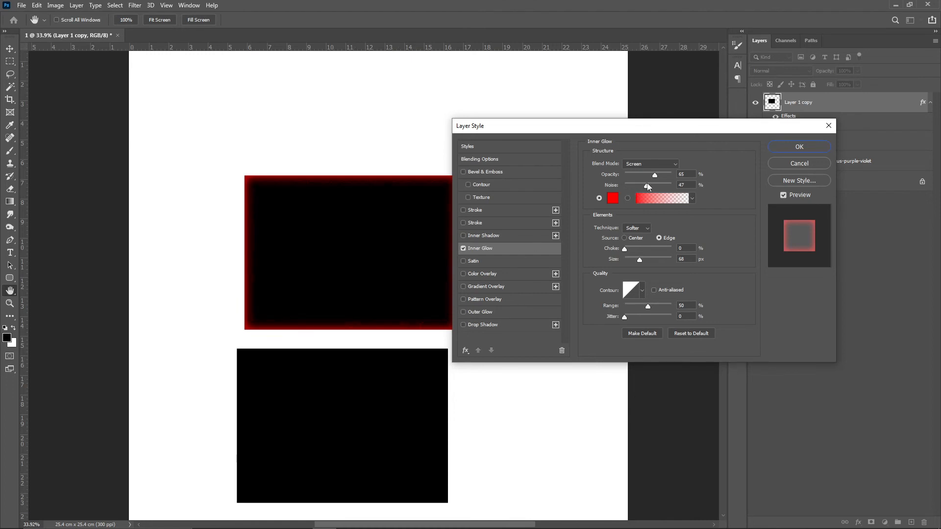
Set the Inner Glow to 78% opacity, 0% noise, 9% choke, 43 px size and 66% range.
{"action": "left_click_drag", "start_coordinate": [640, 187], "coordinate": [662, 175]}
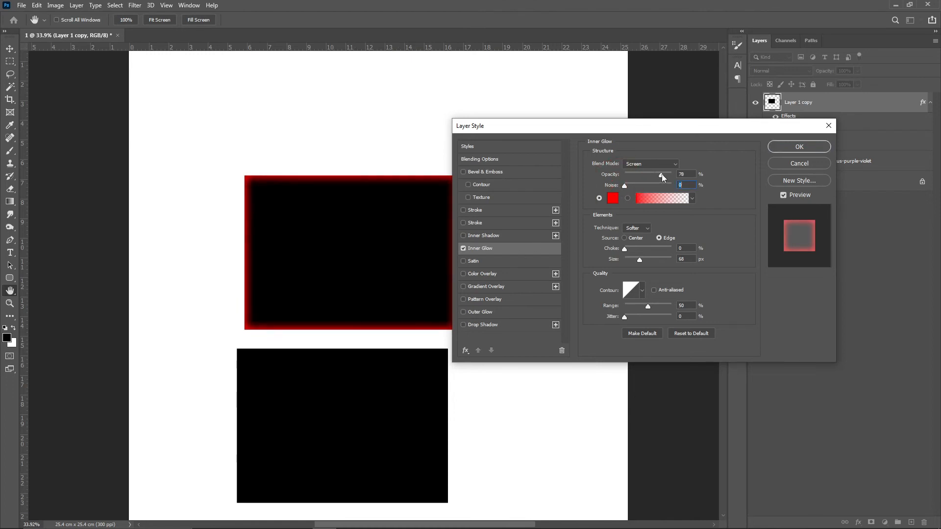
{"action": "mouse_move", "coordinate": [630, 249]}
{"action": "left_mouse_down"}
{"action": "mouse_move", "coordinate": [673, 249]}
{"action": "mouse_move", "coordinate": [627, 252]}
{"action": "mouse_move", "coordinate": [660, 259]}
{"action": "mouse_move", "coordinate": [635, 259]}
{"action": "left_mouse_up"}
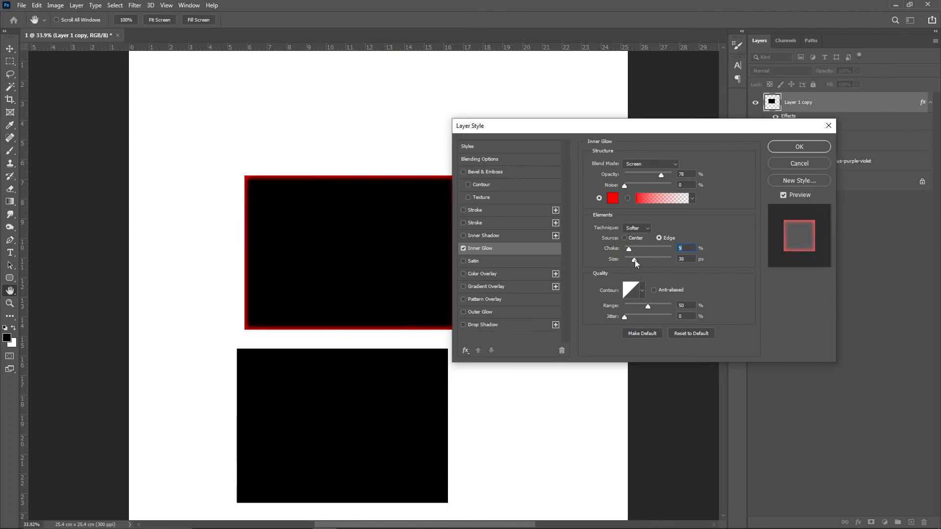
{"action": "mouse_move", "coordinate": [648, 307]}
{"action": "left_mouse_down"}
{"action": "mouse_move", "coordinate": [680, 301]}
{"action": "mouse_move", "coordinate": [630, 306]}
{"action": "left_mouse_up"}
{"action": "mouse_move", "coordinate": [268, 211]}
{"action": "left_mouse_down"}
{"action": "mouse_move", "coordinate": [316, 245]}
{"action": "mouse_move", "coordinate": [272, 215]}
{"action": "left_mouse_up"}
{"action": "left_click_drag", "start_coordinate": [630, 308], "coordinate": [656, 307]}
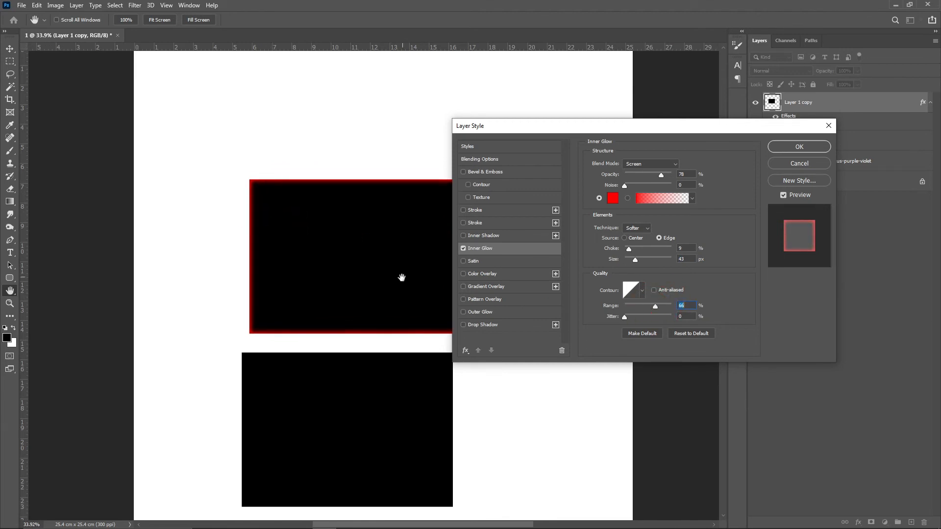
{"action": "left_click", "coordinate": [462, 249]}
{"action": "left_click", "coordinate": [462, 249]}
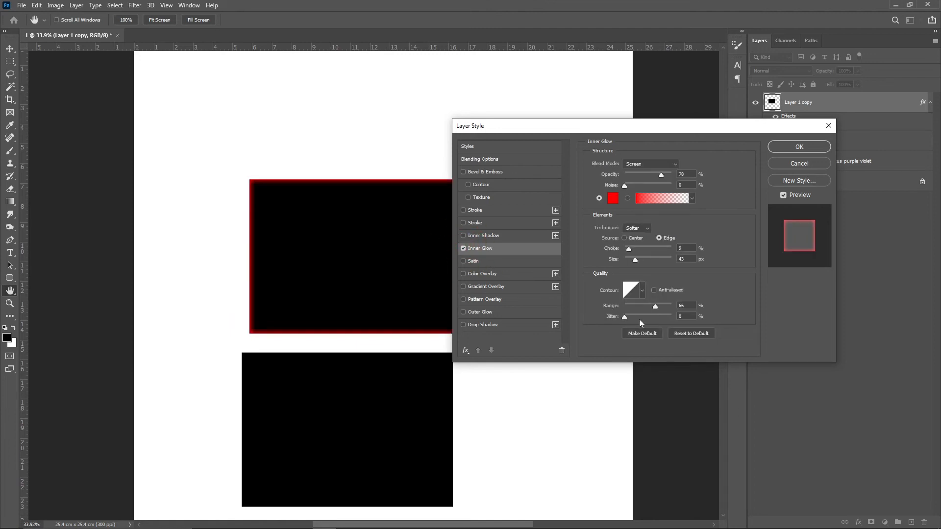
Replace the rectangle's Inner Glow with a red Outer Glow, and invert the Background layer to black.
{"action": "left_click", "coordinate": [463, 248]}
{"action": "left_click", "coordinate": [481, 310]}
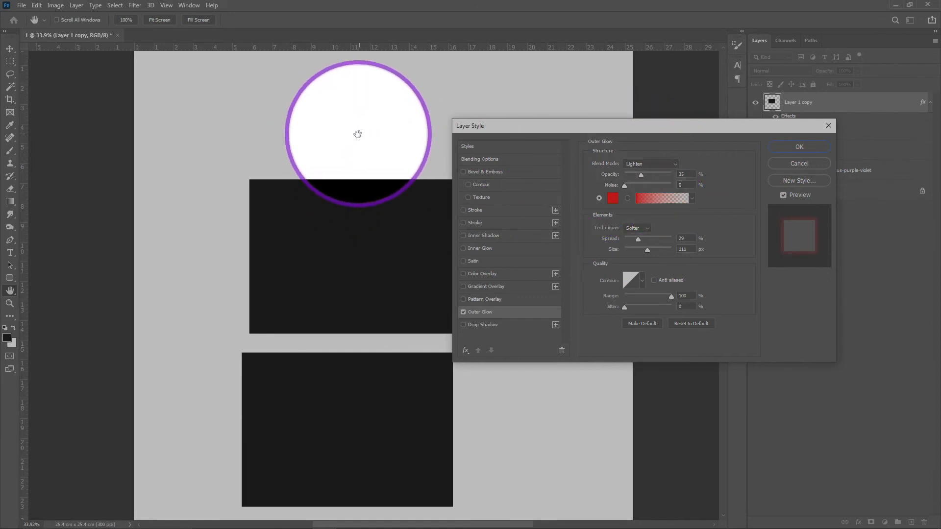
{"action": "left_click", "coordinate": [787, 143]}
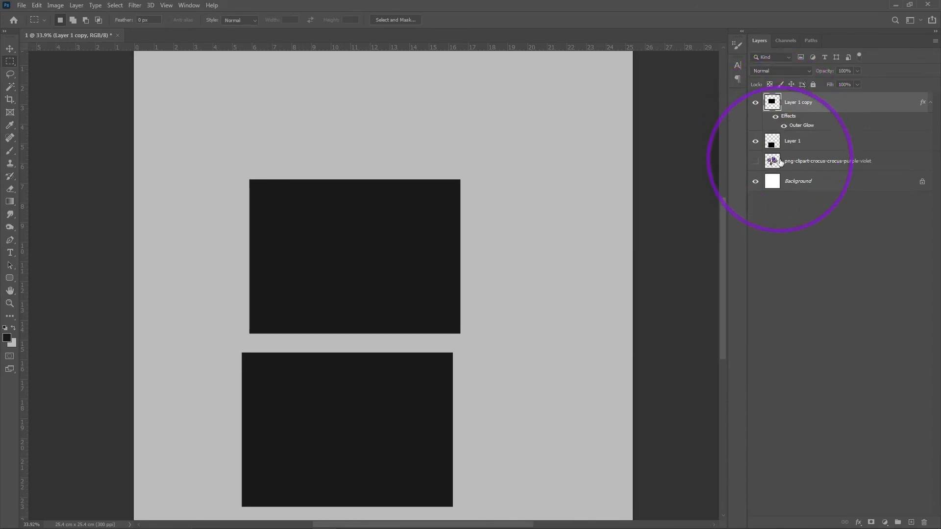
{"action": "left_click", "coordinate": [779, 184]}
{"action": "key", "text": "ctrl+i"}
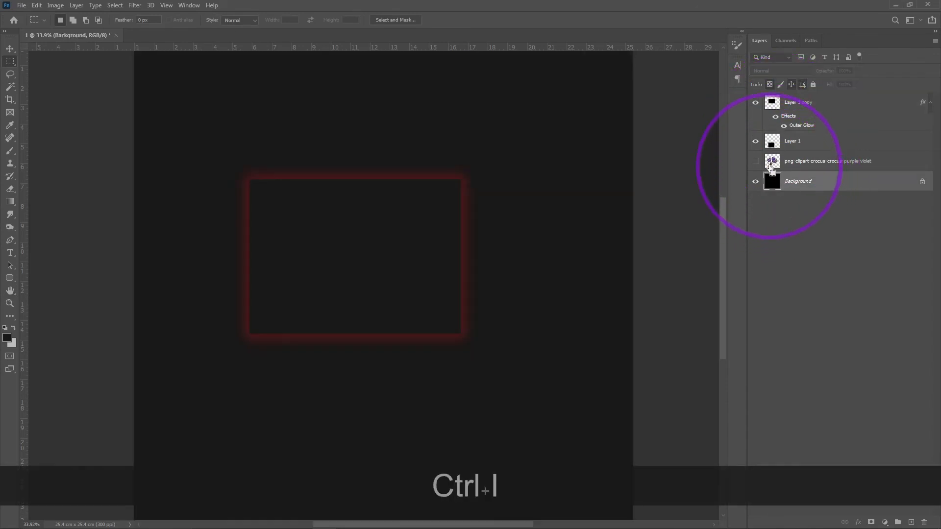
Add a dark blue Color Overlay to the Layer 1 copy rectangle alongside its Outer Glow.
{"action": "left_click", "coordinate": [801, 119]}
{"action": "double_click", "coordinate": [801, 119]}
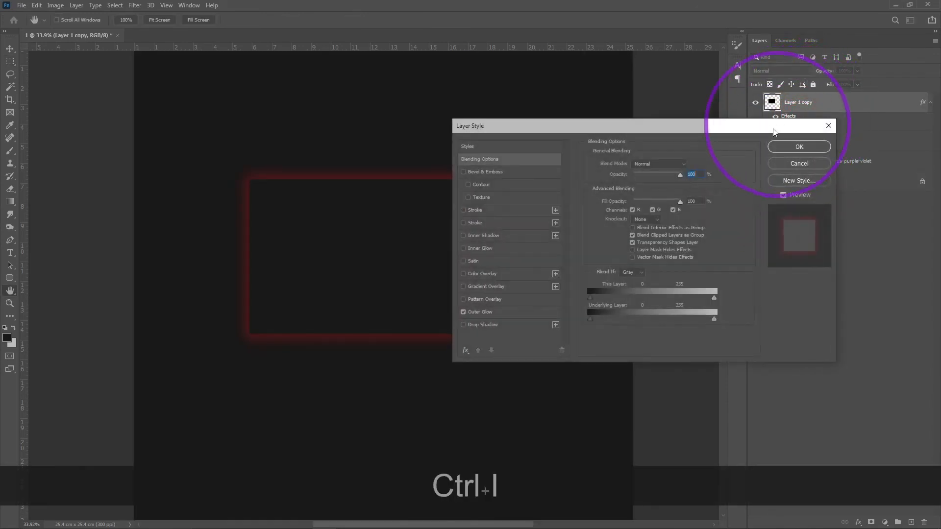
{"action": "left_click", "coordinate": [481, 248]}
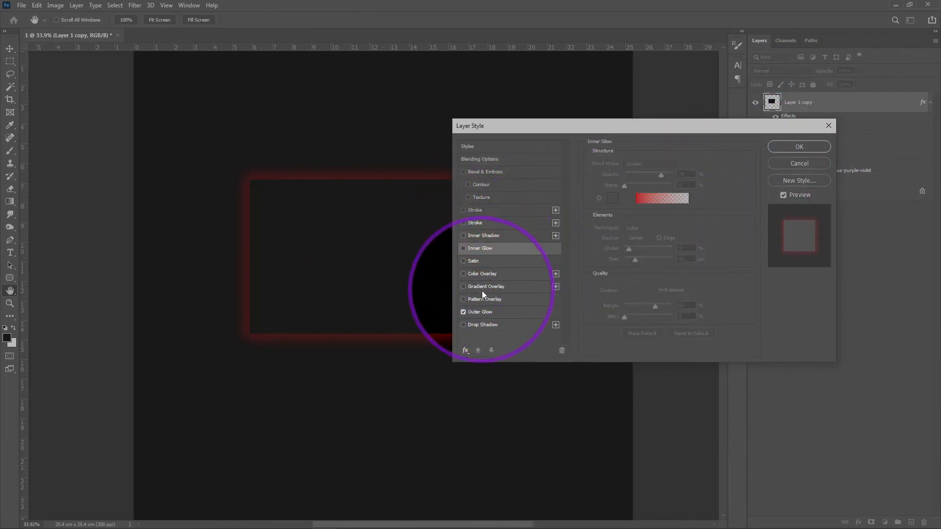
{"action": "left_click", "coordinate": [481, 274]}
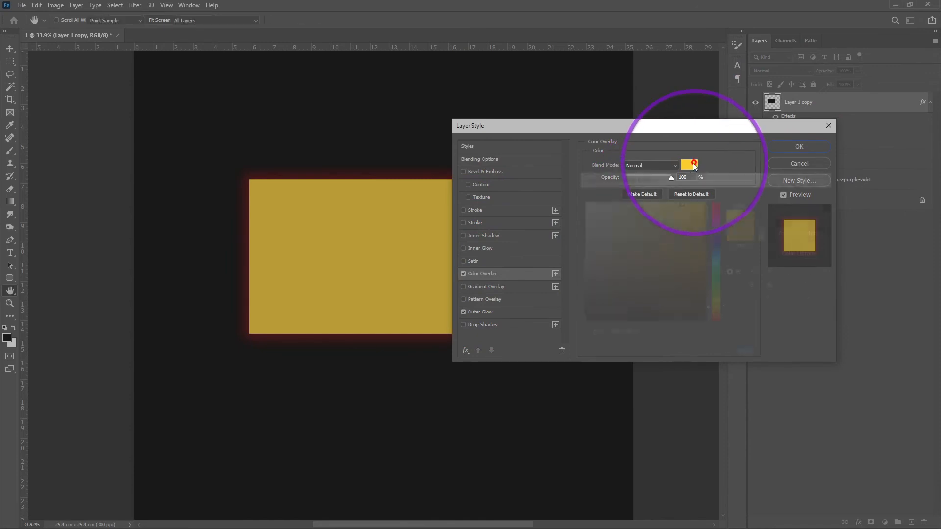
{"action": "left_click", "coordinate": [689, 165]}
{"action": "left_click", "coordinate": [692, 271]}
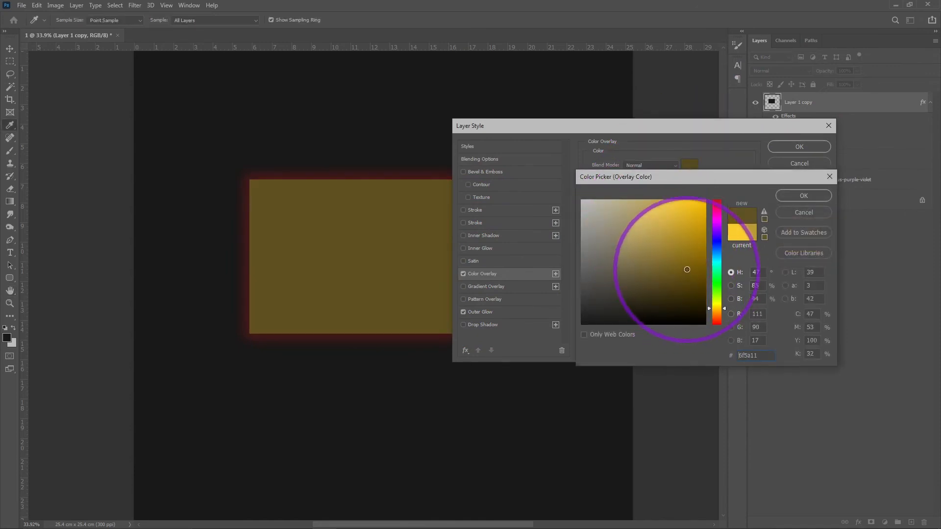
{"action": "left_click", "coordinate": [715, 243]}
{"action": "key", "text": "Return"}
{"action": "left_click_drag", "start_coordinate": [310, 184], "coordinate": [315, 239]}
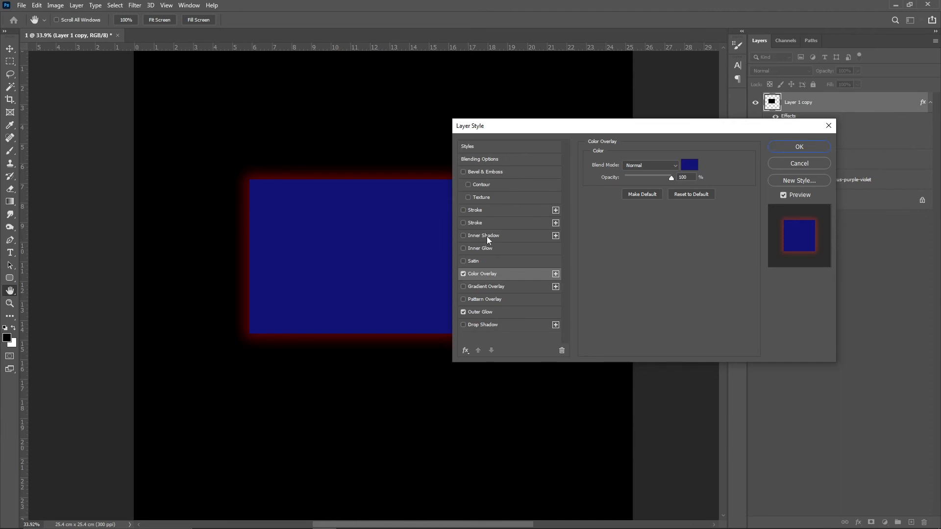
Enable the rectangle's Inner Glow, change its color to purple and enlarge its size to 172 px.
{"action": "left_click", "coordinate": [493, 248]}
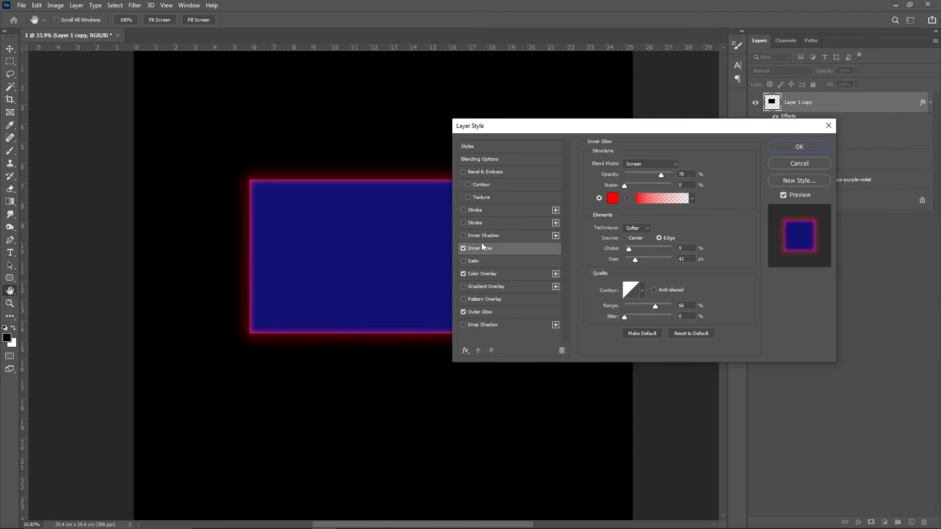
{"action": "left_click", "coordinate": [613, 198]}
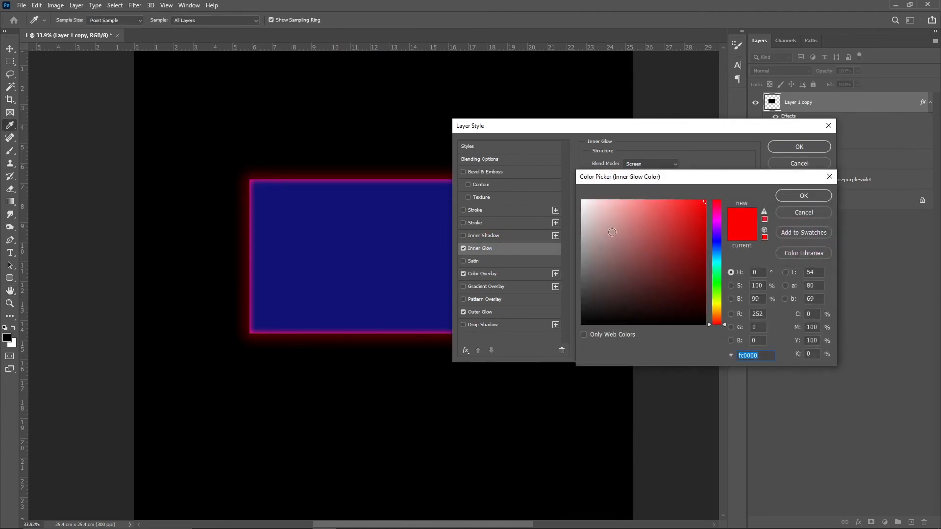
{"action": "mouse_move", "coordinate": [600, 264]}
{"action": "left_mouse_down"}
{"action": "mouse_move", "coordinate": [668, 259]}
{"action": "mouse_move", "coordinate": [694, 201]}
{"action": "mouse_move", "coordinate": [719, 251]}
{"action": "mouse_move", "coordinate": [719, 232]}
{"action": "left_mouse_up"}
{"action": "key", "text": "Return"}
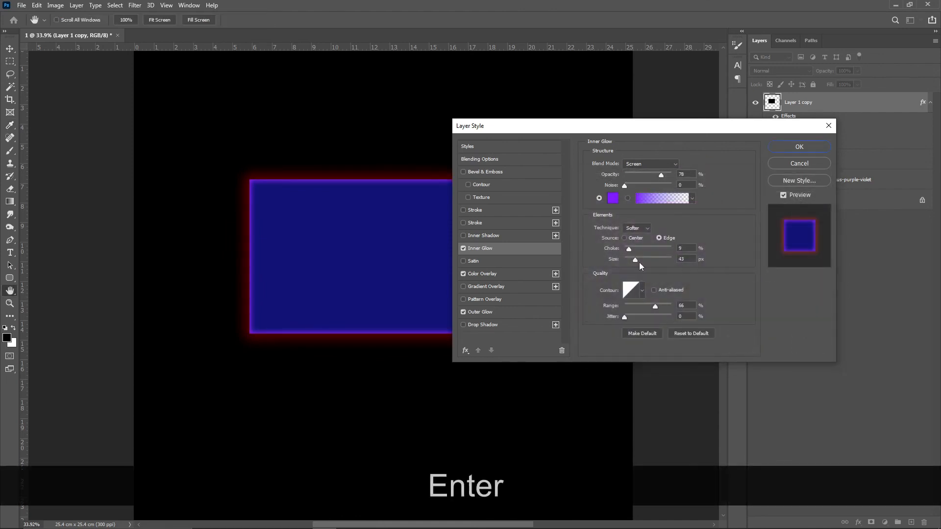
{"action": "left_click_drag", "start_coordinate": [639, 263], "coordinate": [658, 257]}
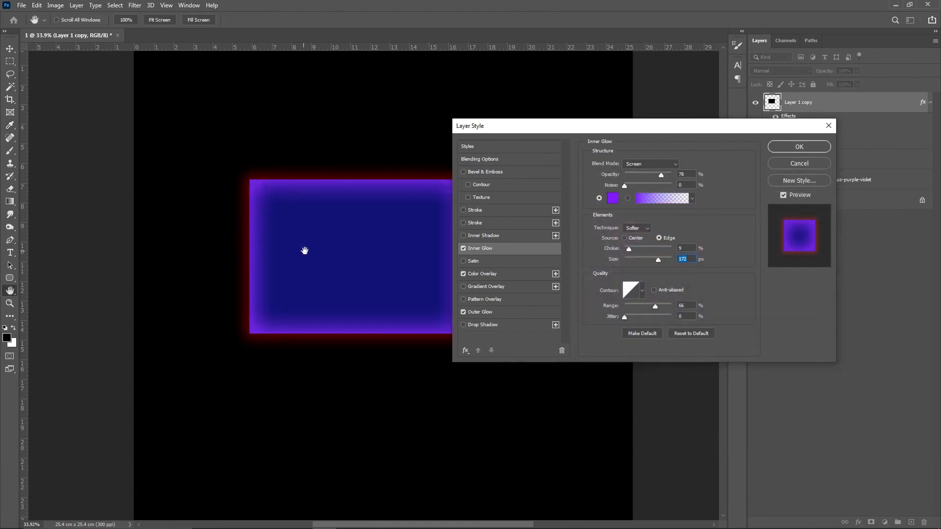
Apply the rectangle's glow settings, delete the rectangle layers, and show the crocus layer on a white Background.
{"action": "key", "text": "Return"}
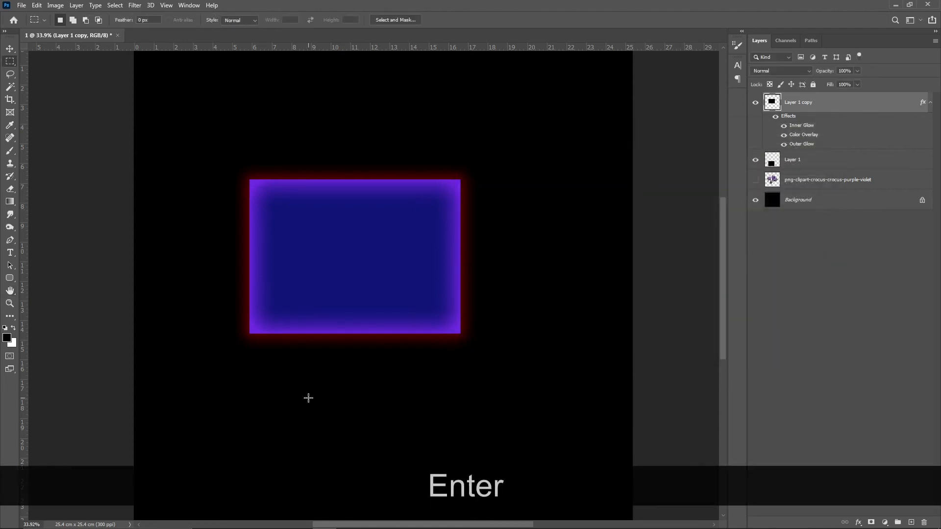
{"action": "mouse_move", "coordinate": [316, 314]}
{"action": "left_mouse_down"}
{"action": "mouse_move", "coordinate": [294, 303]}
{"action": "mouse_move", "coordinate": [306, 313]}
{"action": "left_mouse_up"}
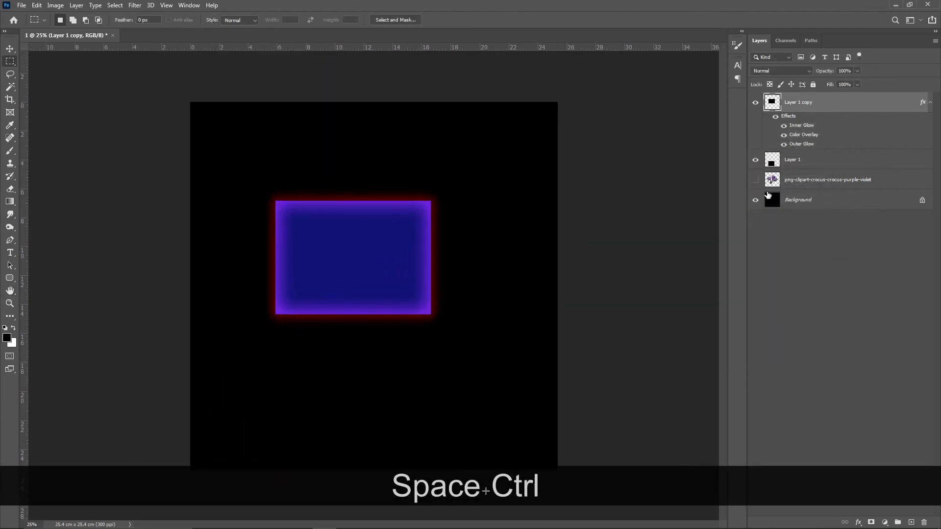
{"action": "key", "text": "Delete"}
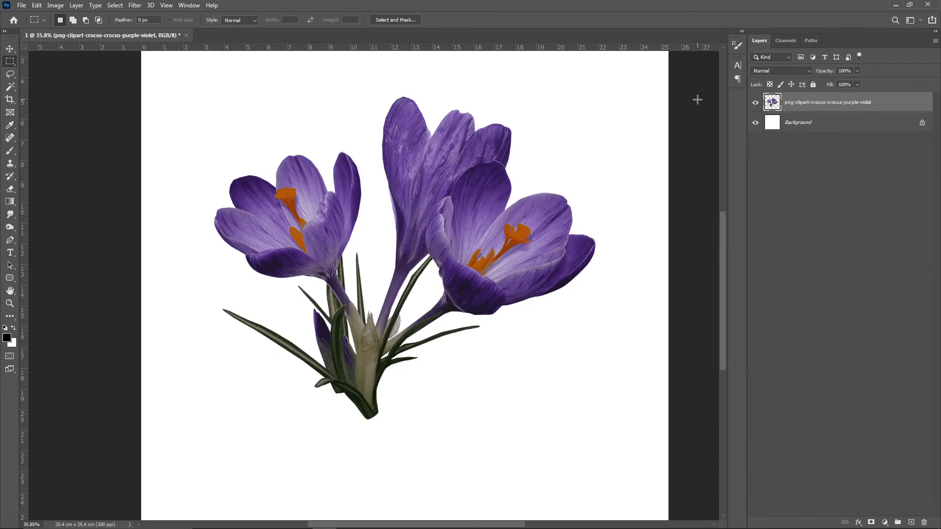
{"action": "right_click", "coordinate": [810, 104]}
{"action": "left_click", "coordinate": [849, 109]}
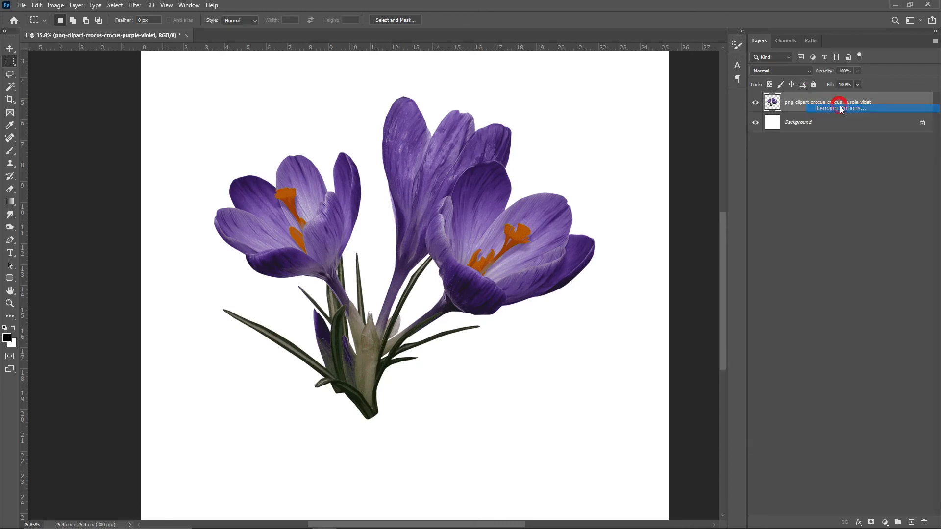
{"action": "key", "text": "Escape"}
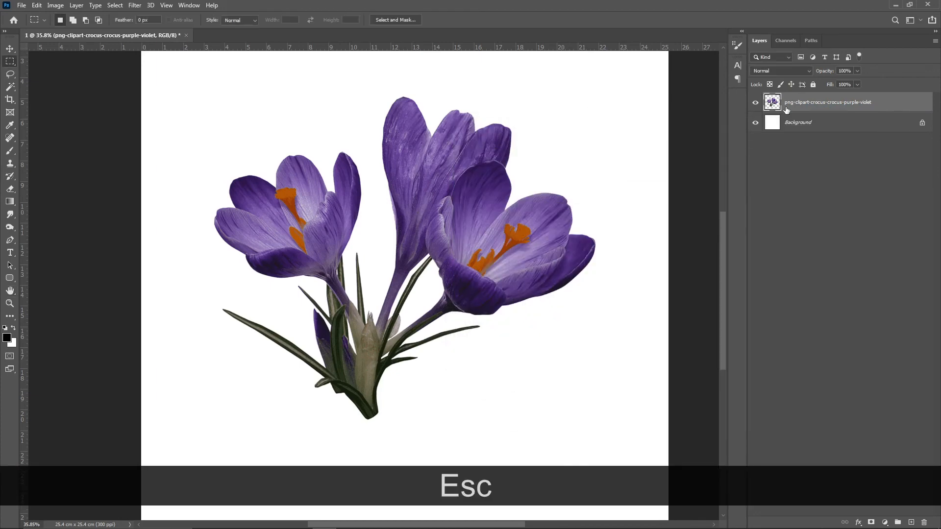
Add an Inner Bevel & Emboss with 261% depth and 79 px size to the crocus layer.
{"action": "right_click", "coordinate": [807, 104]}
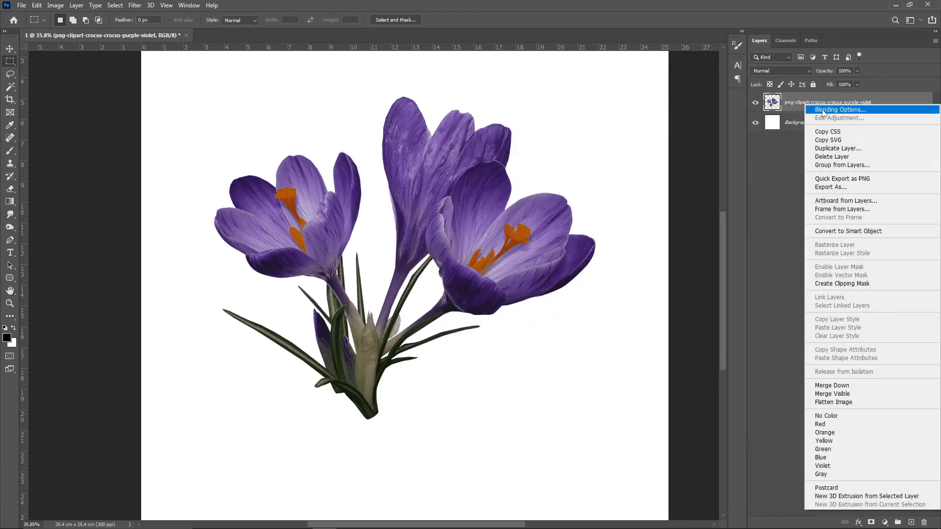
{"action": "left_click", "coordinate": [813, 113]}
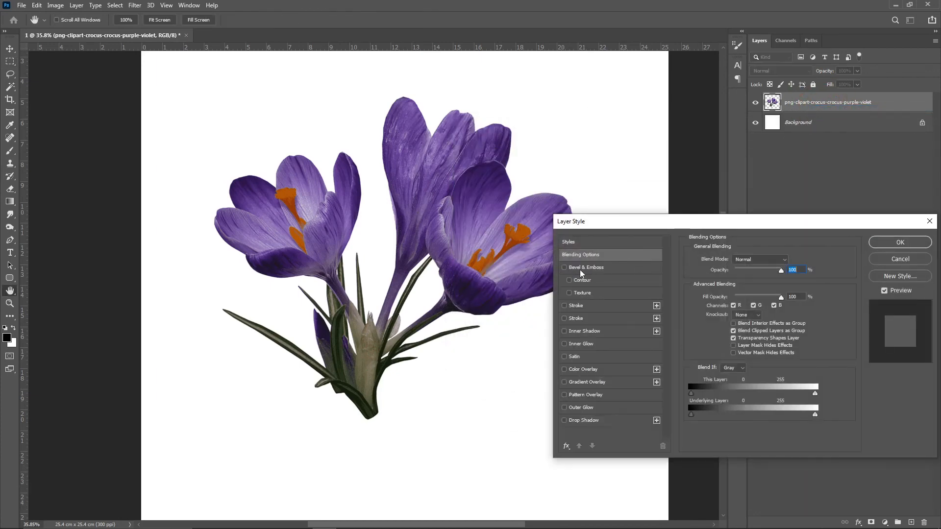
{"action": "left_click", "coordinate": [605, 268]}
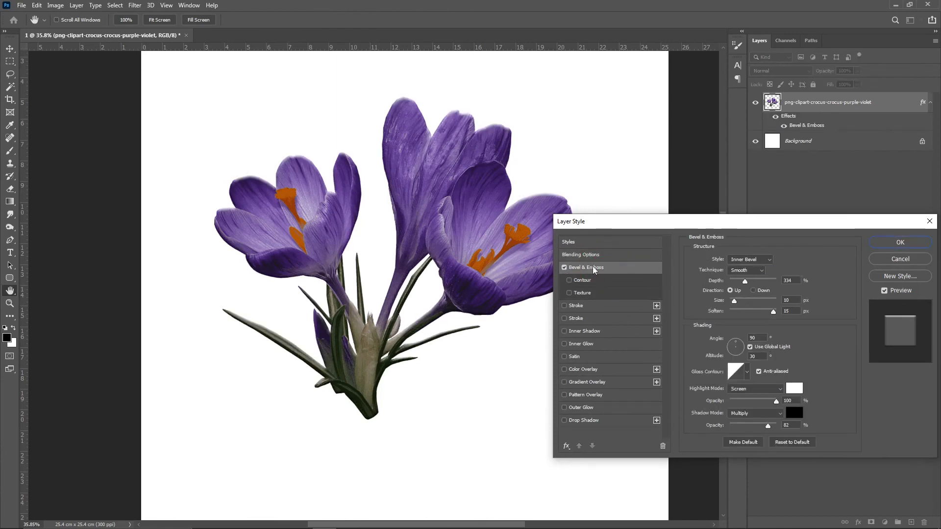
{"action": "left_click_drag", "start_coordinate": [745, 281], "coordinate": [746, 303]}
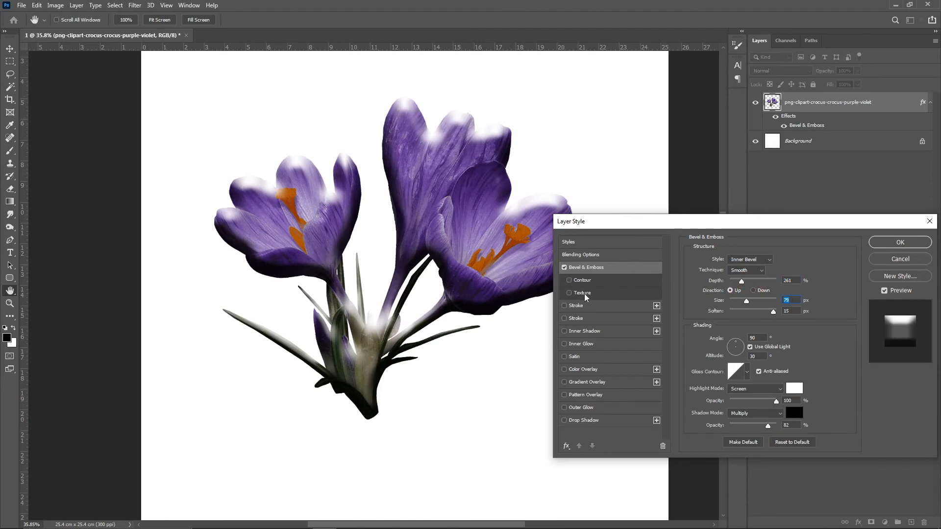
Try the bevel's Texture option on the crocus, turn it off again, and apply the Bevel & Emboss.
{"action": "left_click", "coordinate": [570, 293]}
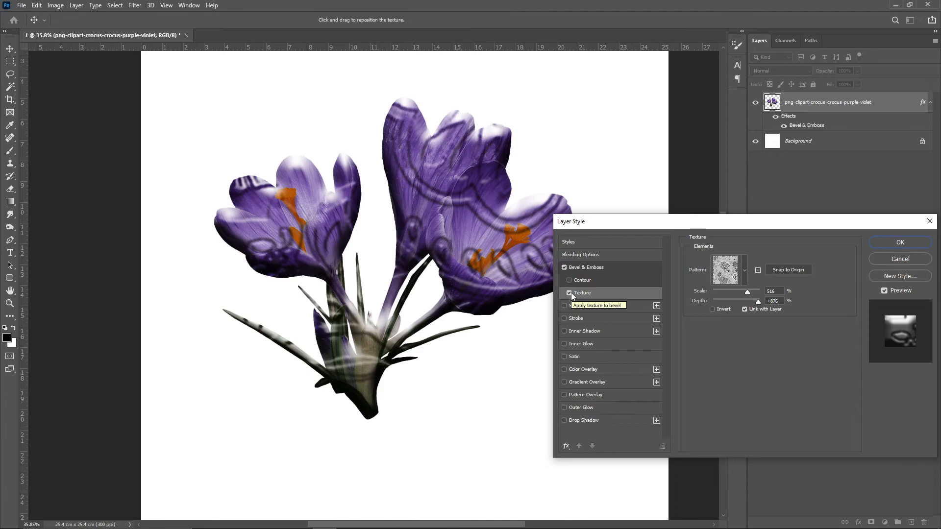
{"action": "left_click", "coordinate": [569, 293]}
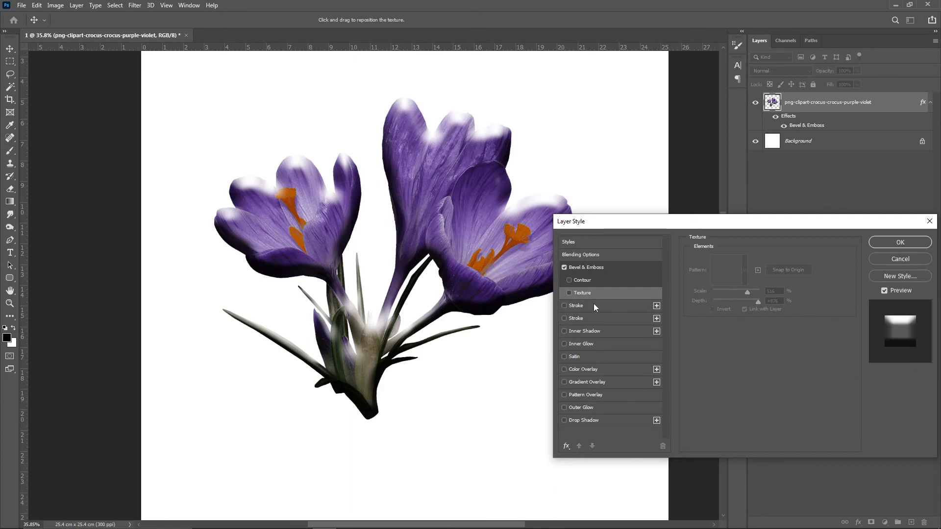
{"action": "left_click", "coordinate": [887, 242]}
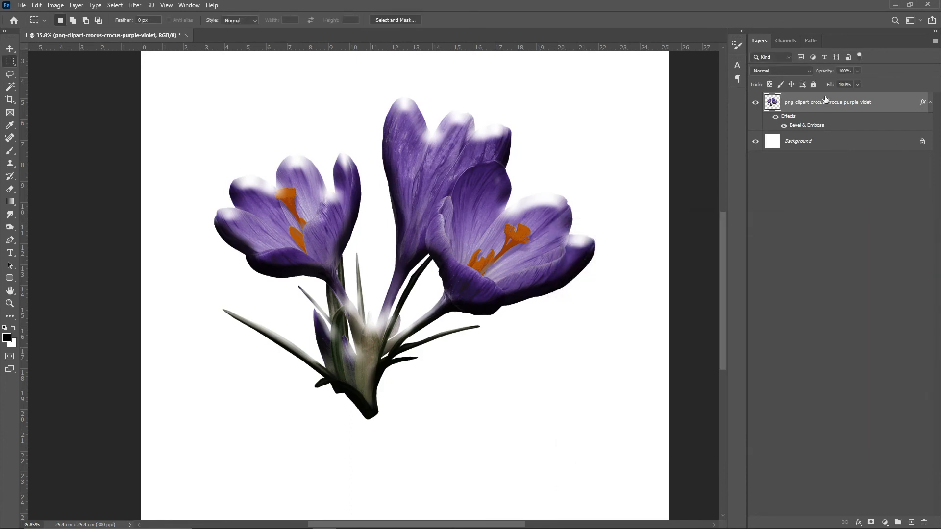
Duplicate the crocus layer and lower the white limit of the copy's Blend If This Layer range.
{"action": "key", "text": "ctrl+j"}
{"action": "right_click", "coordinate": [804, 101]}
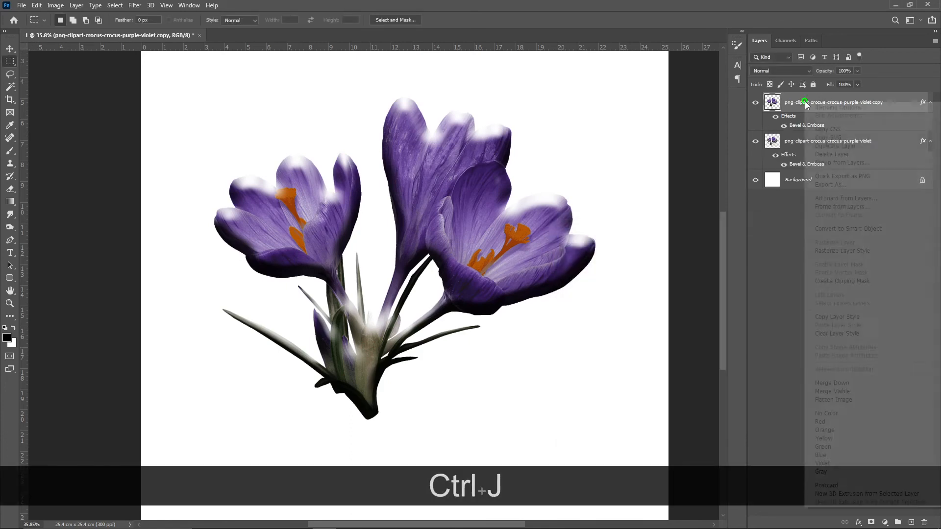
{"action": "left_click", "coordinate": [818, 108]}
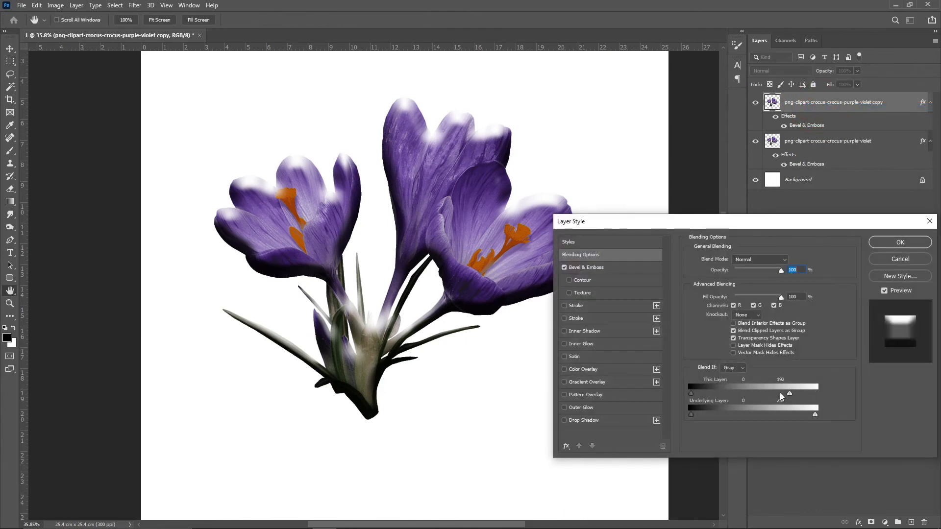
{"action": "key", "text": "Return"}
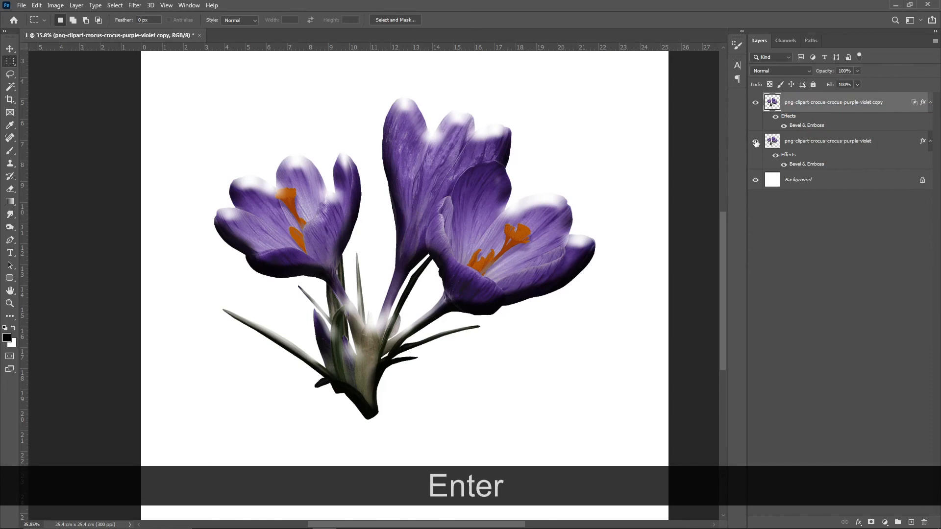
Hide the original crocus layer and lower the copy's Blend If white limit much further, feathering the highlights' transition by splitting the slider.
{"action": "left_click", "coordinate": [755, 142]}
{"action": "double_click", "coordinate": [811, 126]}
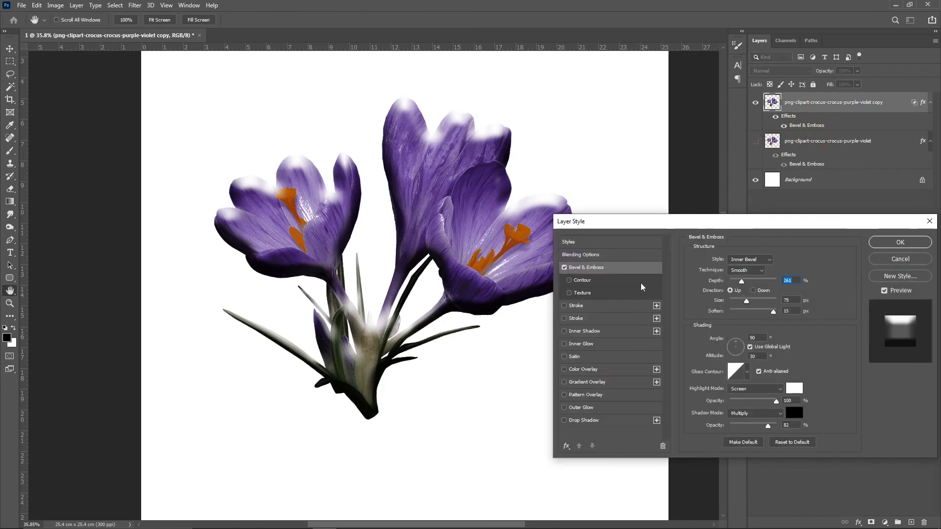
{"action": "left_click", "coordinate": [597, 255]}
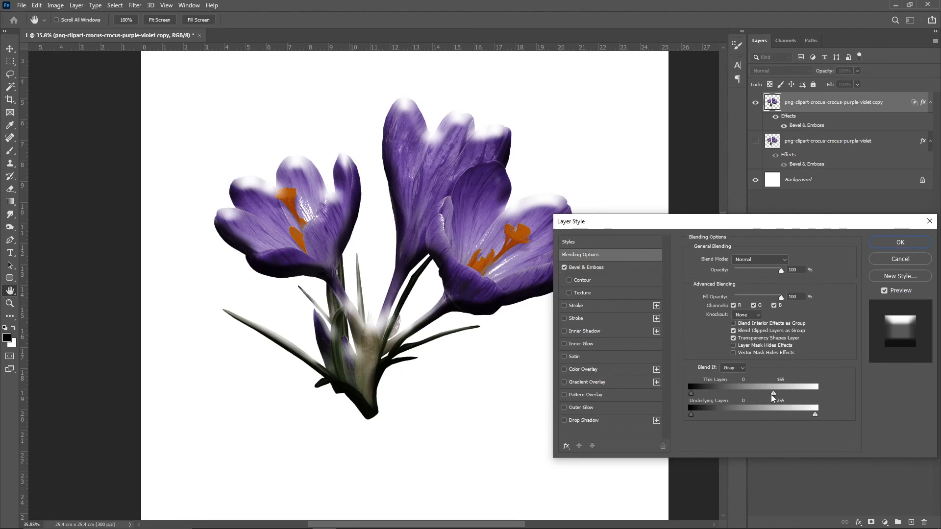
{"action": "left_click_drag", "start_coordinate": [773, 393], "coordinate": [708, 396]}
{"action": "key", "text": "alt+Return"}
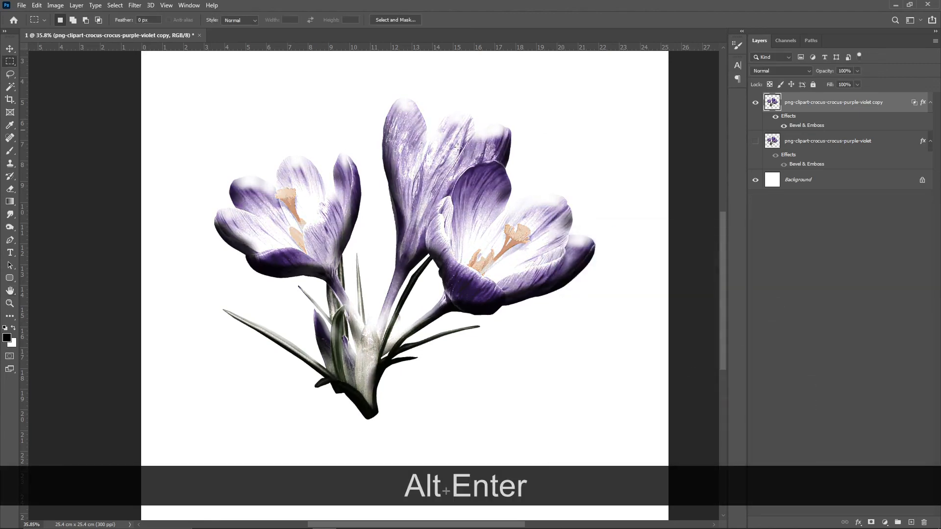
Scale the crocus copy down proportionally and shift it toward the lower right of the canvas.
{"action": "key", "text": "ctrl+t"}
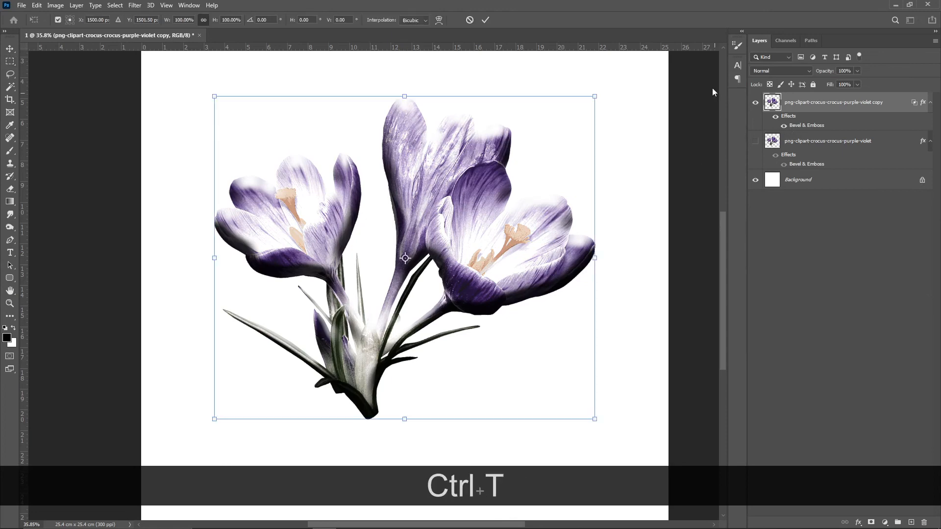
{"action": "left_click_drag", "start_coordinate": [596, 96], "coordinate": [529, 148]}
{"action": "left_click_drag", "start_coordinate": [378, 220], "coordinate": [525, 283]}
{"action": "key", "text": "Return"}
Show the original crocus again and move the small copy clear of it into the canvas's lower-right corner.
{"action": "left_click", "coordinate": [755, 142]}
{"action": "left_click", "coordinate": [801, 145]}
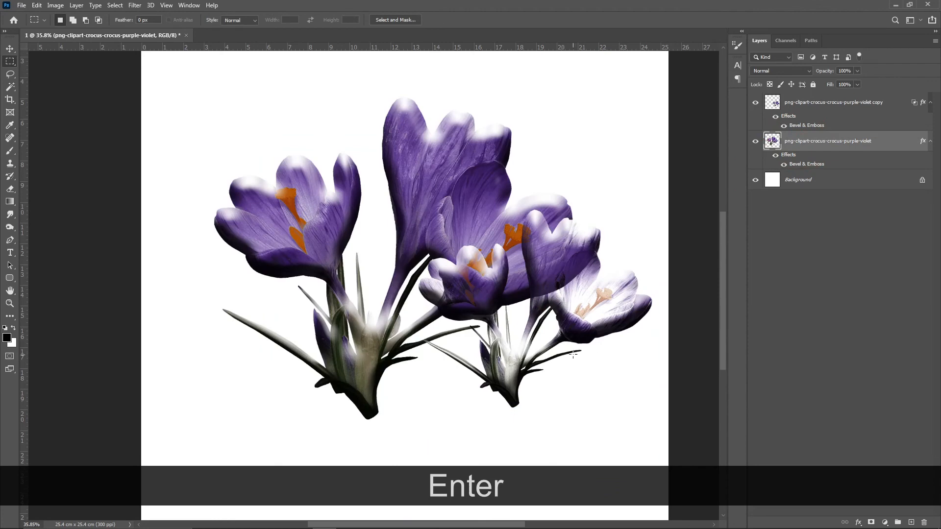
{"action": "key", "text": "v"}
{"action": "left_click_drag", "start_coordinate": [573, 354], "coordinate": [591, 405]}
{"action": "left_click_drag", "start_coordinate": [570, 342], "coordinate": [585, 339]}
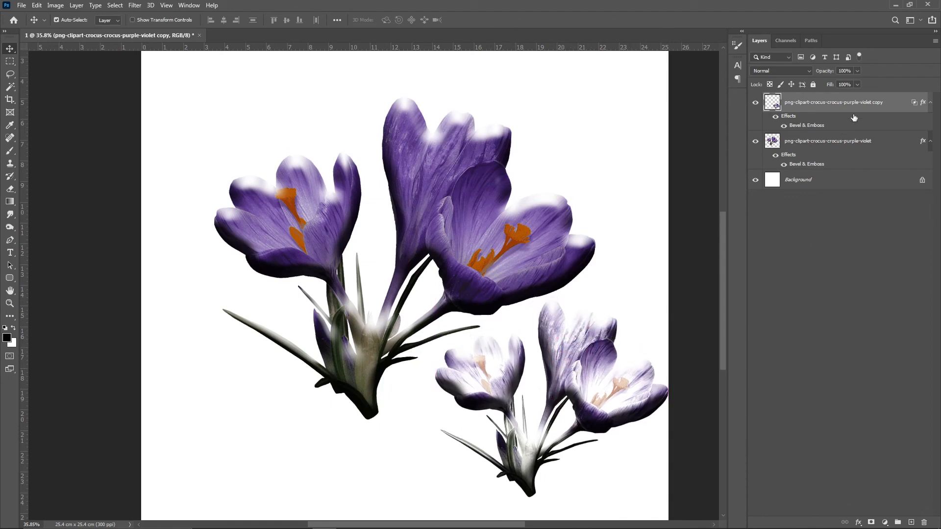
Turn off Bevel & Emboss on the small crocus copy and apply the layer style.
{"action": "double_click", "coordinate": [812, 128]}
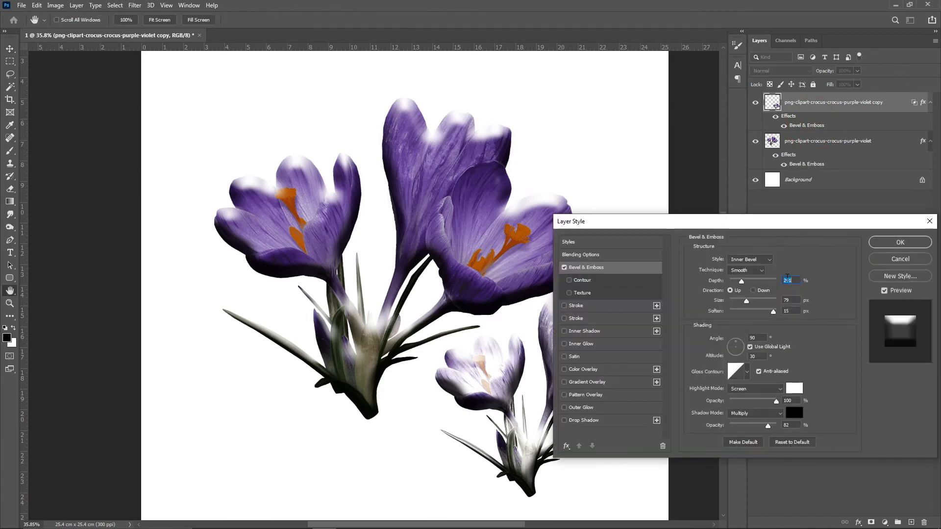
{"action": "left_click_drag", "start_coordinate": [568, 162], "coordinate": [517, 152]}
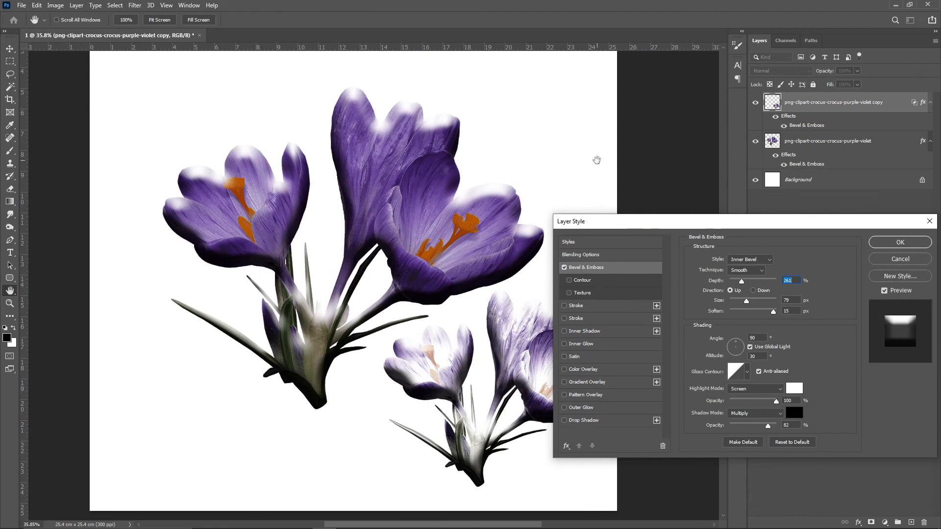
{"action": "left_click", "coordinate": [564, 268]}
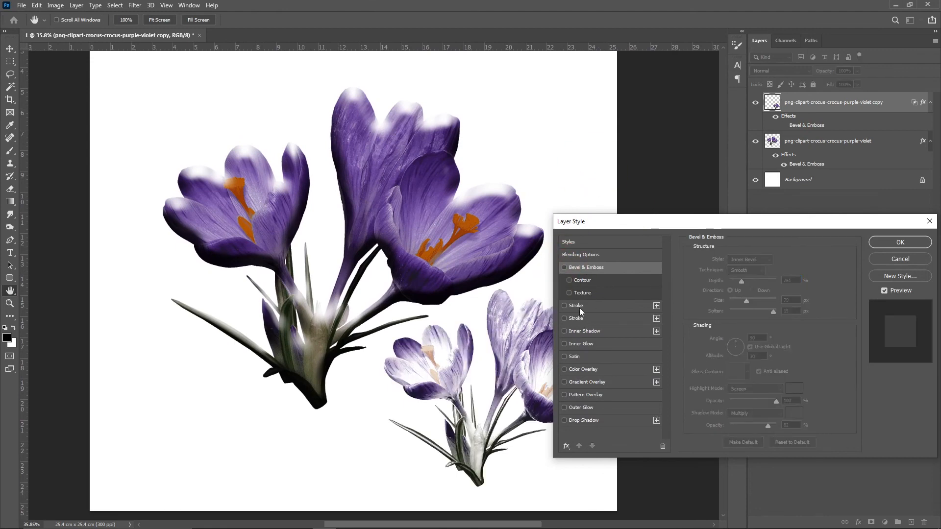
{"action": "left_click", "coordinate": [902, 241]}
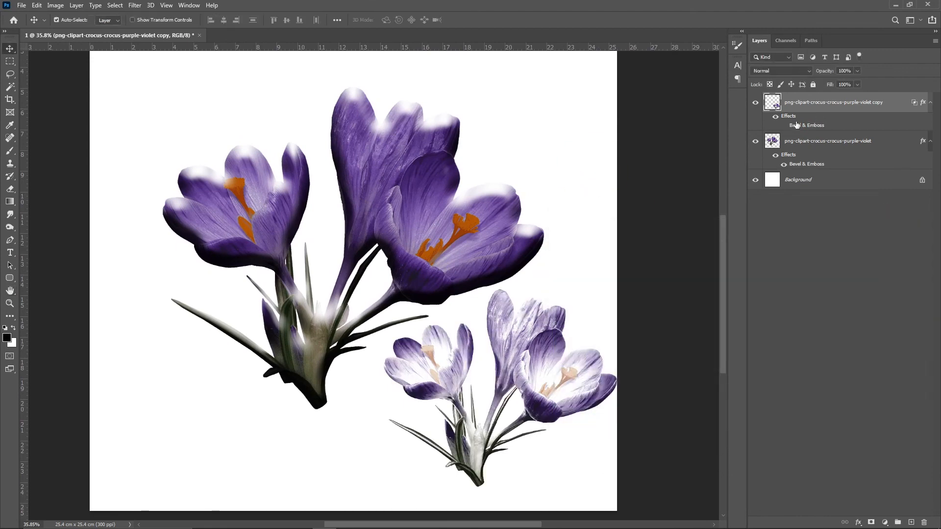
Convert the small crocus copy to a Smart Object and rasterize it to bake in the blending.
{"action": "right_click", "coordinate": [818, 104]}
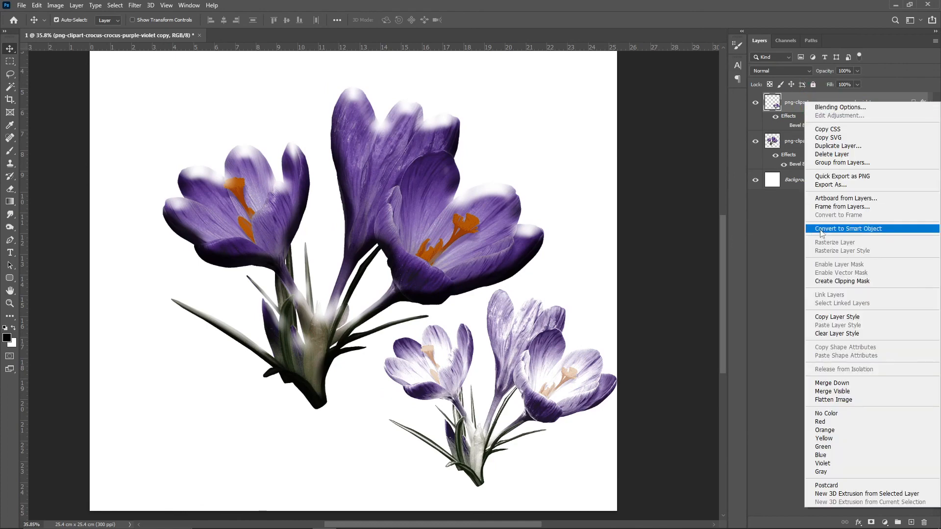
{"action": "left_click", "coordinate": [833, 233]}
{"action": "right_click", "coordinate": [827, 103]}
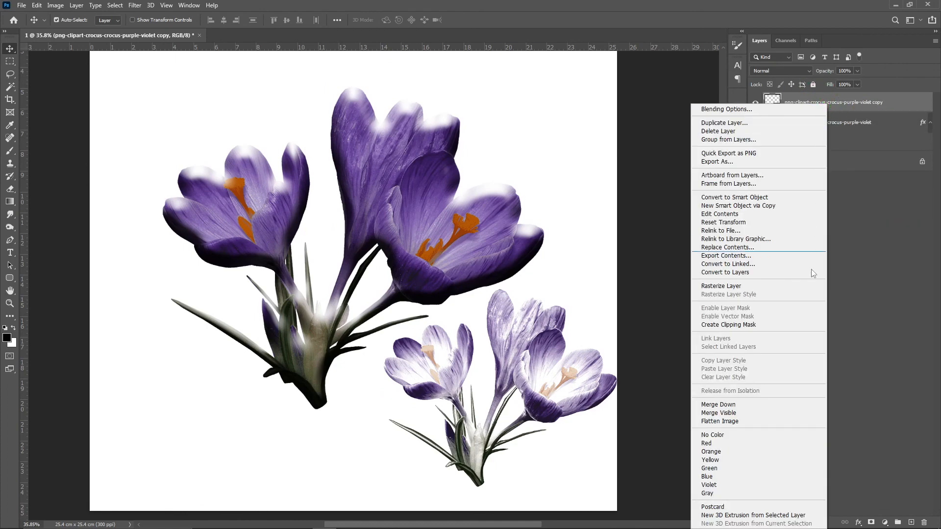
{"action": "left_click", "coordinate": [721, 287]}
Add a black 2 px Stroke to the rasterized small crocus.
{"action": "left_click", "coordinate": [505, 327], "text": "ctrl"}
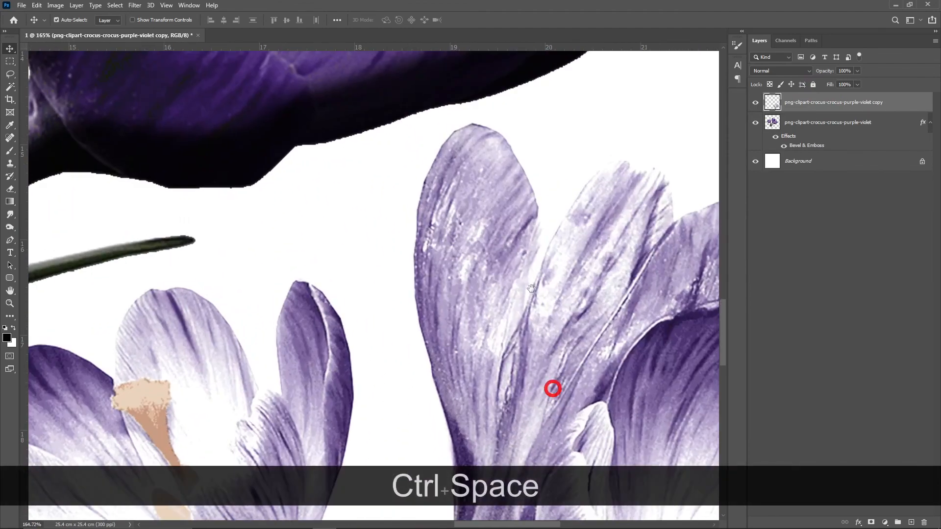
{"action": "left_click_drag", "start_coordinate": [554, 273], "coordinate": [501, 189]}
{"action": "left_click_drag", "start_coordinate": [501, 189], "coordinate": [498, 188]}
{"action": "double_click", "coordinate": [904, 103]}
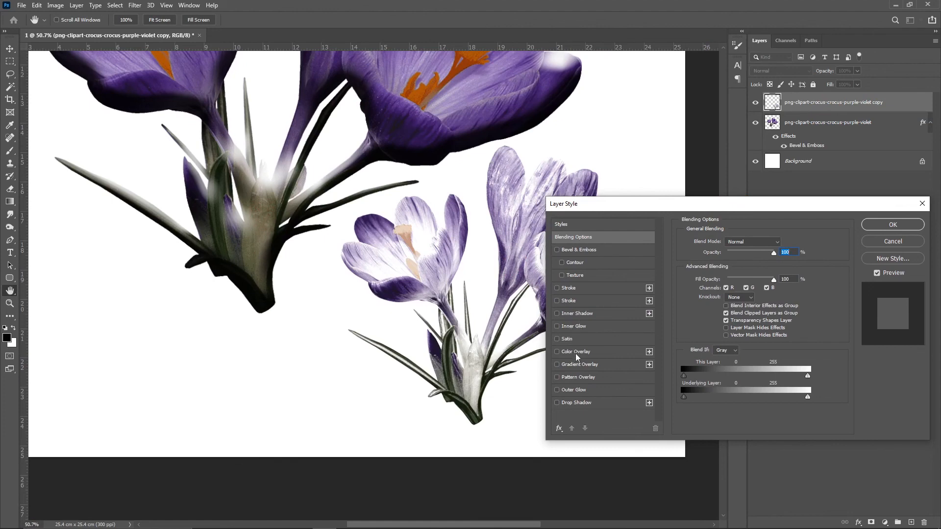
{"action": "left_click", "coordinate": [569, 289]}
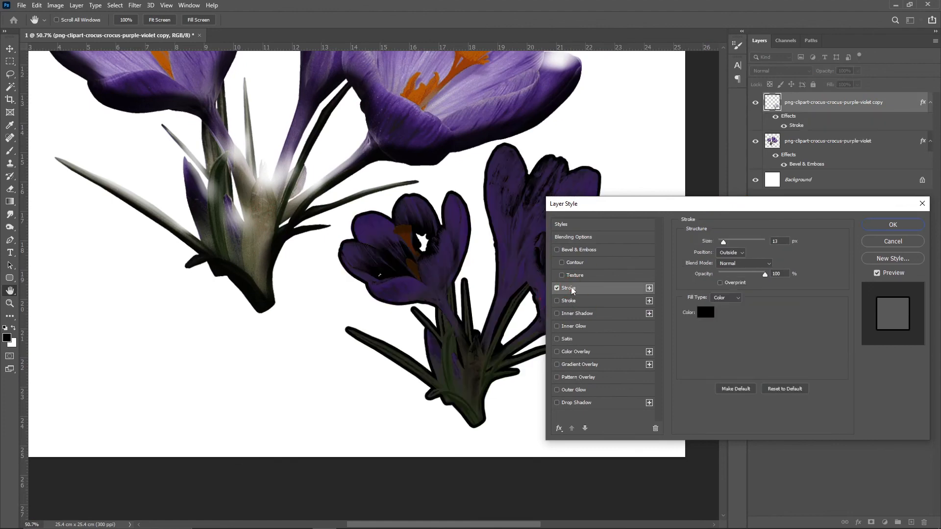
{"action": "double_click", "coordinate": [775, 241]}
{"action": "type", "text": "2"}
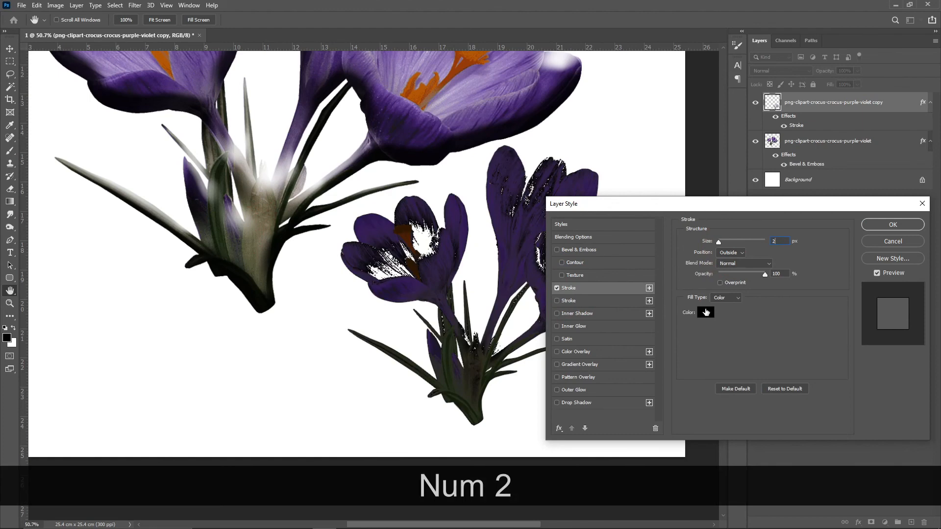
Apply the small crocus's Stroke with its position set to Outside, and separate the stroke into its own layer.
{"action": "left_click", "coordinate": [730, 253]}
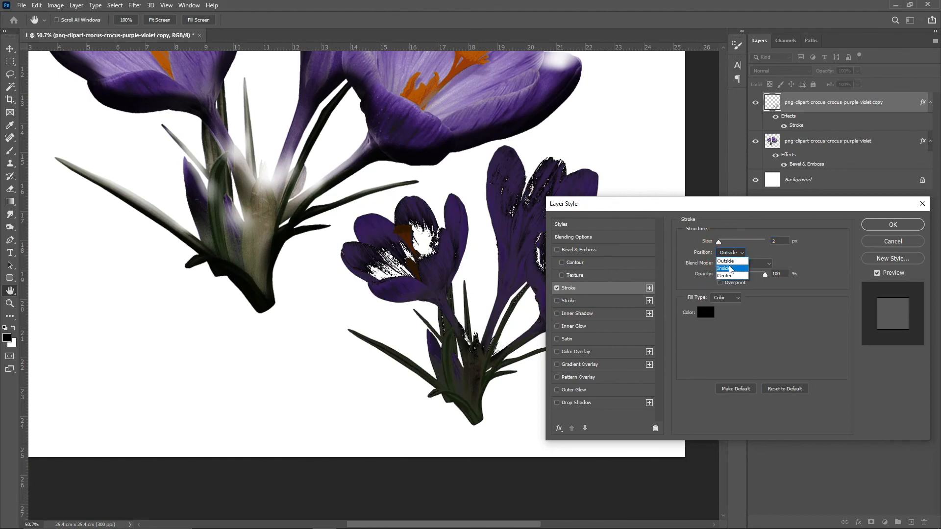
{"action": "left_click", "coordinate": [729, 264]}
{"action": "left_click", "coordinate": [730, 252]}
{"action": "left_click", "coordinate": [734, 252]}
{"action": "left_click", "coordinate": [724, 262]}
{"action": "left_click", "coordinate": [892, 225]}
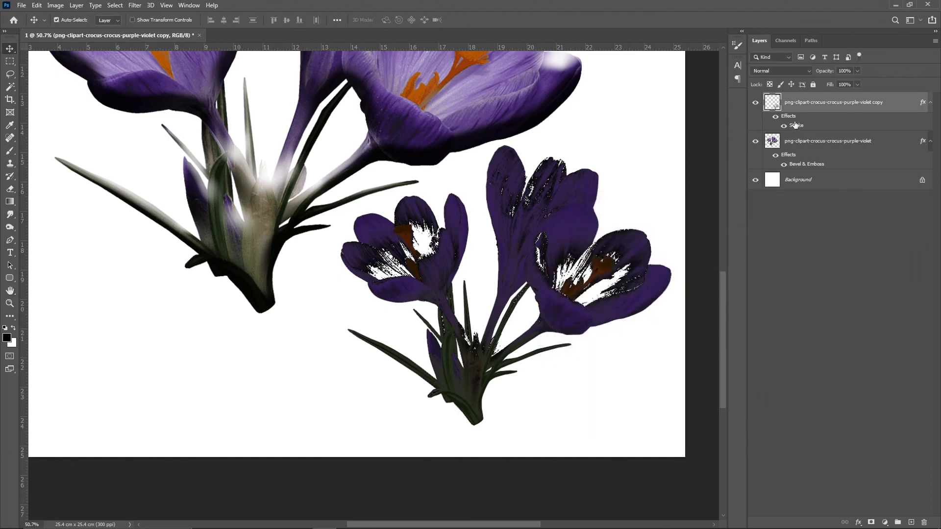
{"action": "right_click", "coordinate": [794, 121]}
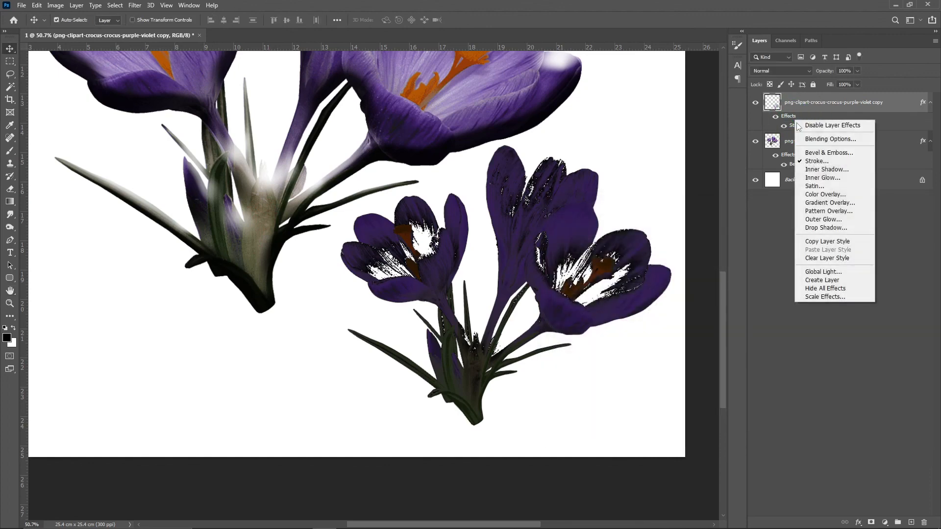
{"action": "left_click", "coordinate": [817, 280]}
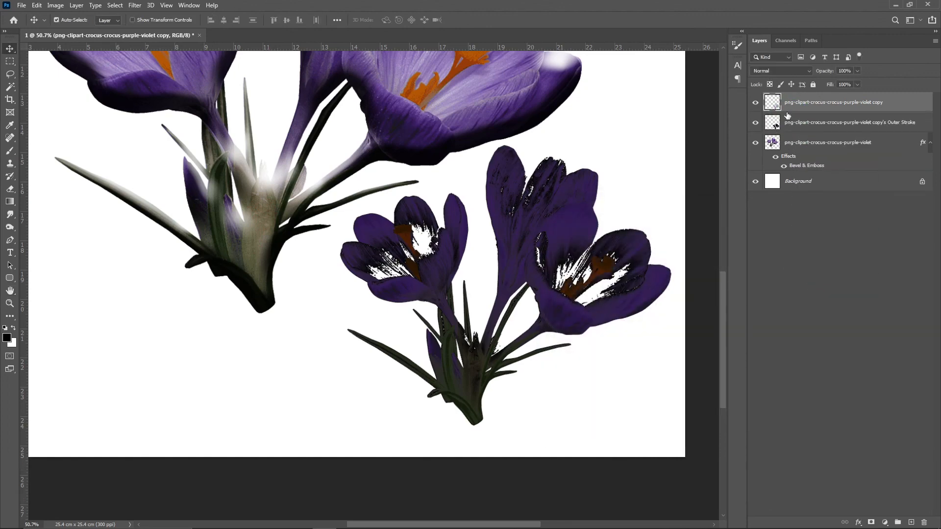
Hide the small crocus copy layer and keep its outer stroke layer visible.
{"action": "left_click", "coordinate": [755, 123]}
{"action": "left_click", "coordinate": [755, 102]}
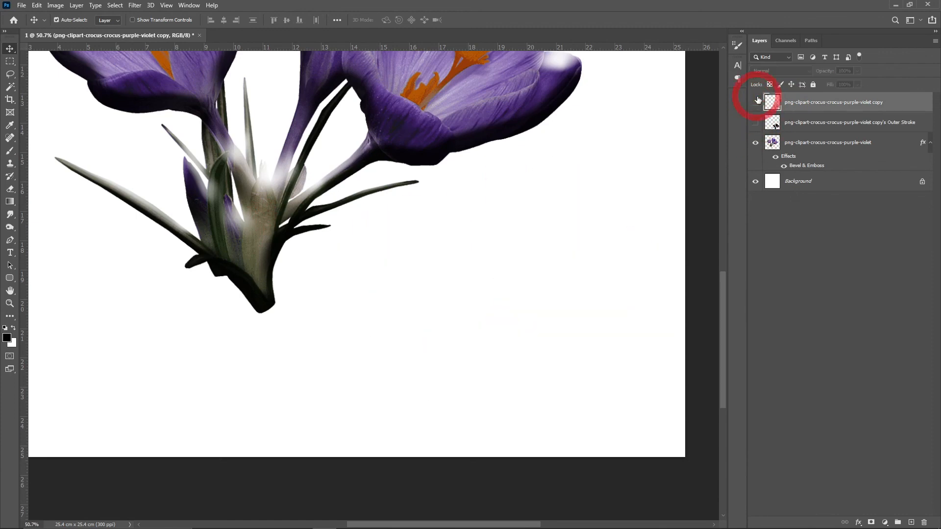
{"action": "left_click", "coordinate": [755, 102]}
{"action": "left_click", "coordinate": [756, 102]}
{"action": "left_click", "coordinate": [755, 122]}
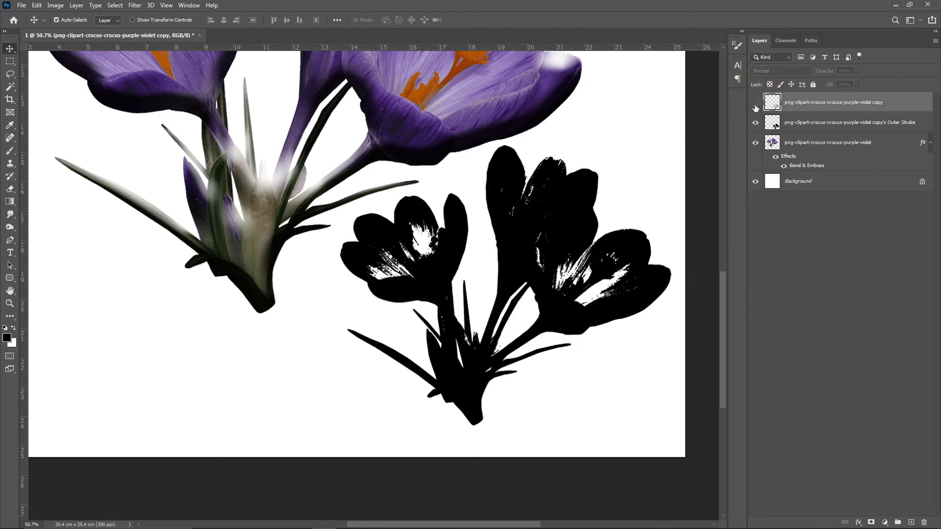
Load the small crocus copy's outline as a selection, delete that area from the outer stroke layer, and deselect.
{"action": "left_click", "coordinate": [772, 103], "text": "ctrl"}
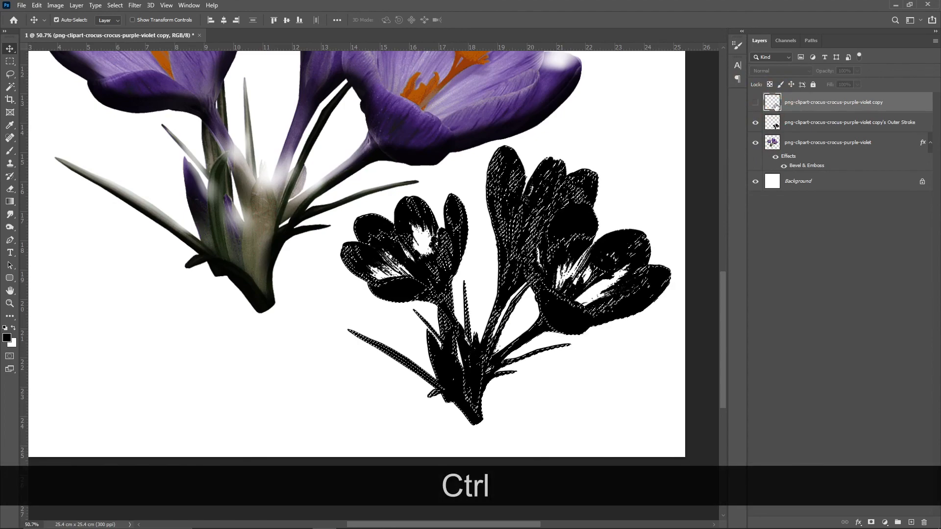
{"action": "left_click", "coordinate": [798, 123]}
{"action": "key", "text": "Delete"}
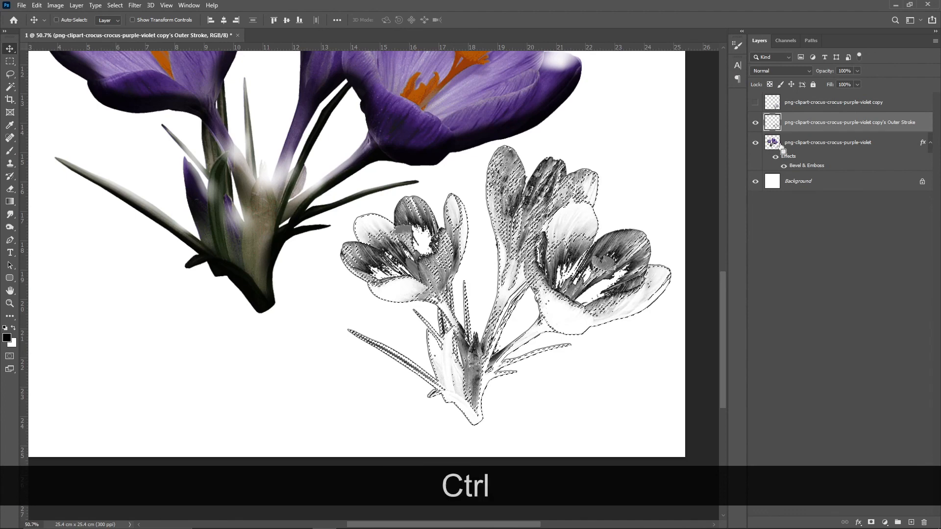
{"action": "key", "text": "ctrl+d"}
{"action": "left_click_drag", "start_coordinate": [584, 206], "coordinate": [557, 205]}
{"action": "mouse_move", "coordinate": [475, 386]}
{"action": "left_mouse_down"}
{"action": "mouse_move", "coordinate": [498, 420]}
{"action": "mouse_move", "coordinate": [515, 312]}
{"action": "left_mouse_up"}
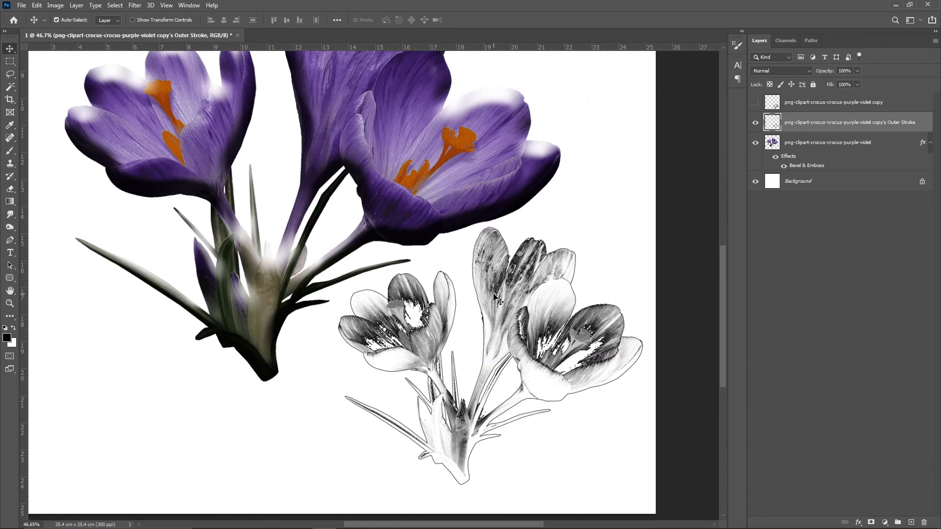
{"action": "left_click_drag", "start_coordinate": [439, 330], "coordinate": [434, 330]}
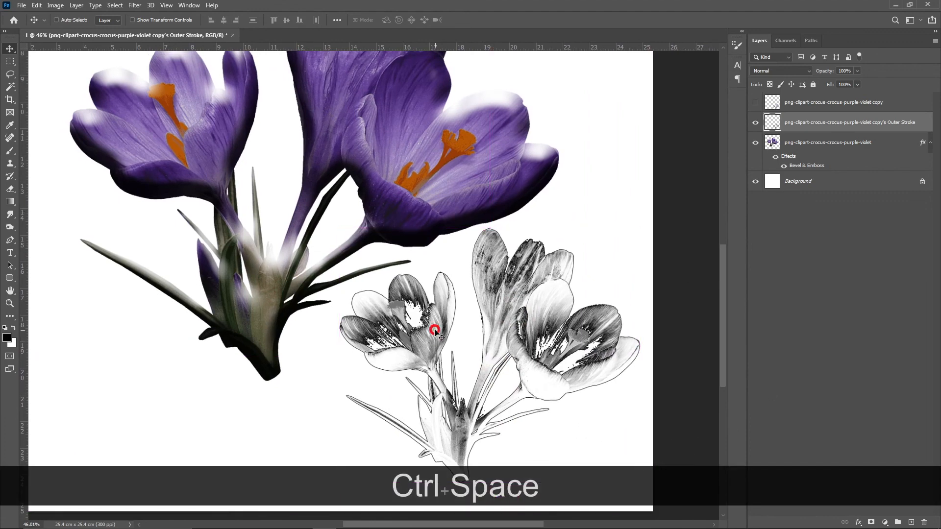
Add a golden-orange Color Overlay (#d18103) to the small crocus's outer stroke layer.
{"action": "right_click", "coordinate": [838, 119]}
{"action": "left_click", "coordinate": [826, 128]}
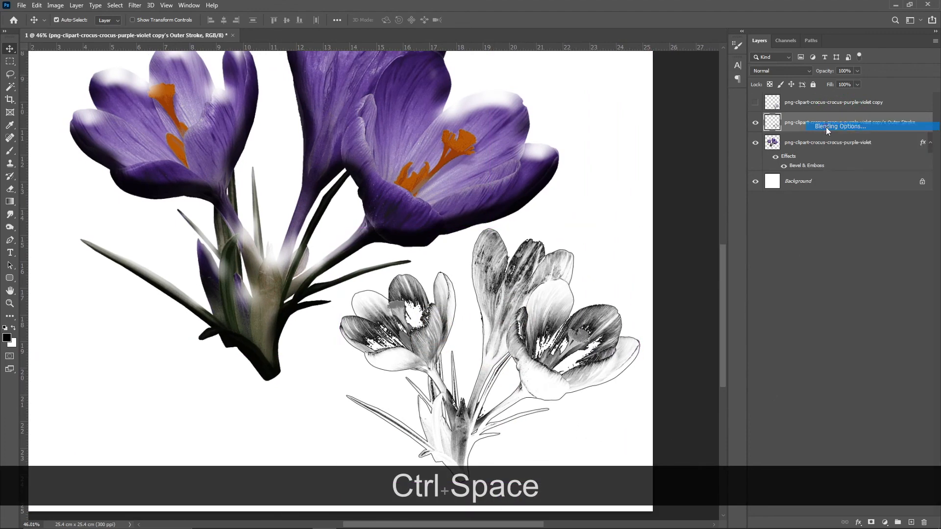
{"action": "left_click", "coordinate": [571, 352]}
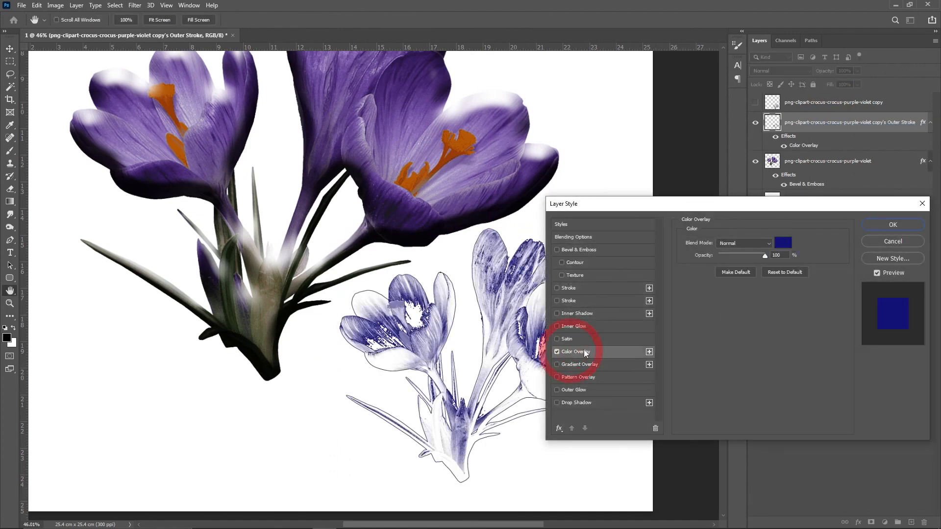
{"action": "left_click", "coordinate": [784, 245]}
{"action": "type", "text": "d1cf03"}
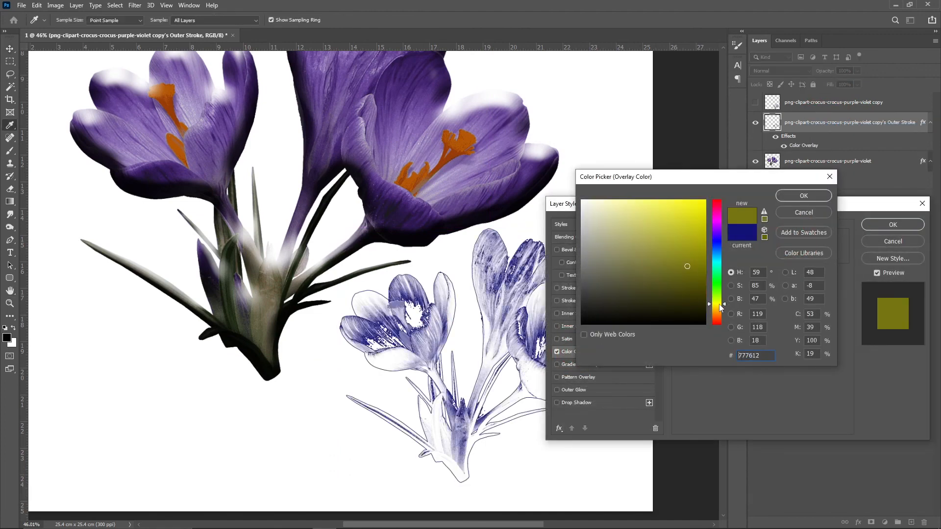
{"action": "left_click", "coordinate": [716, 313]}
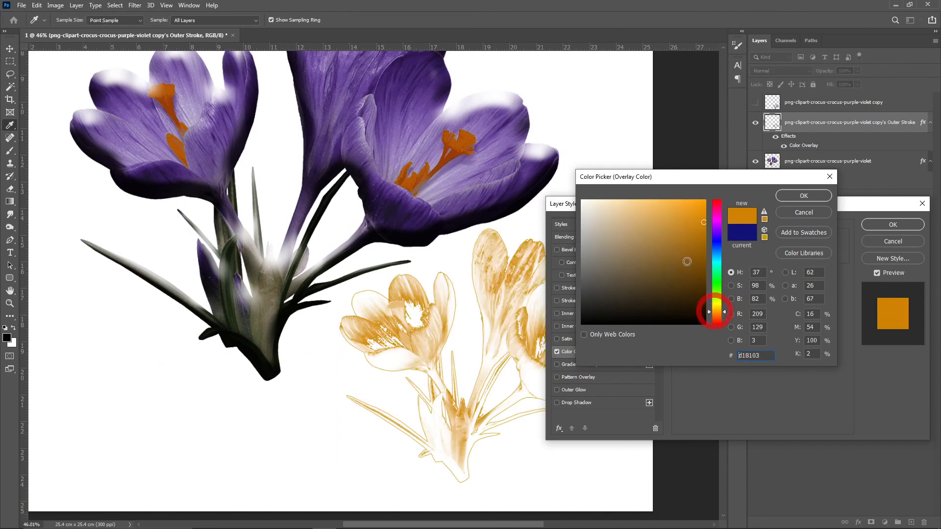
{"action": "key", "text": "Return"}
{"action": "left_click_drag", "start_coordinate": [851, 206], "coordinate": [837, 193]}
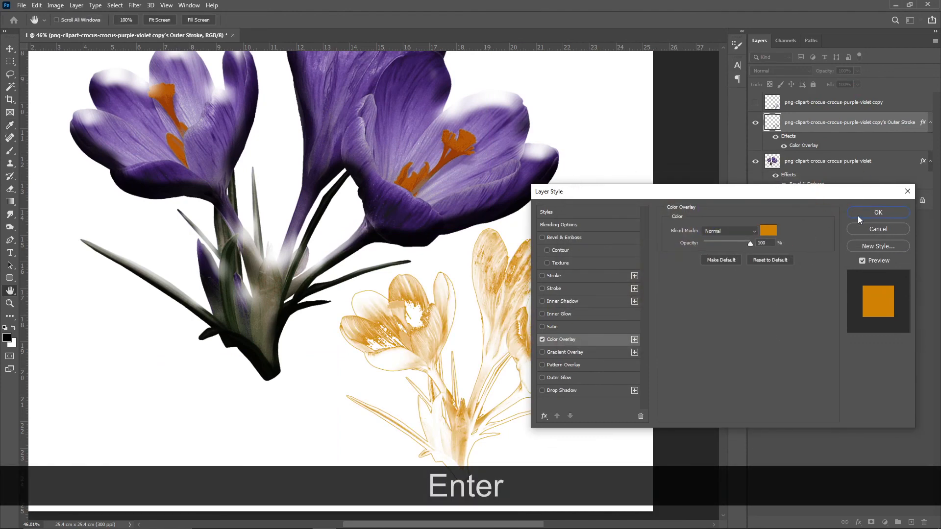
Add Bevel & Emboss to the outer stroke layer with size 8 px and depth 313%, and apply the layer style.
{"action": "left_click", "coordinate": [588, 238]}
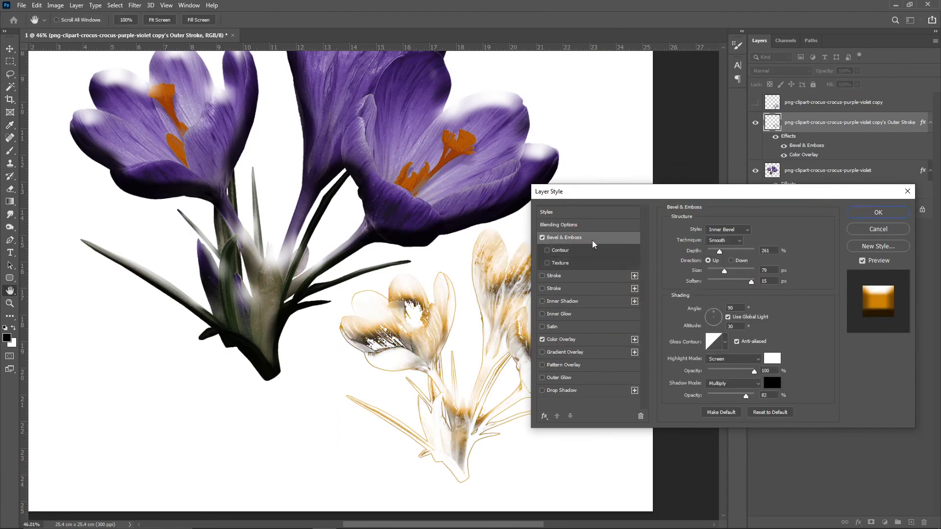
{"action": "left_click_drag", "start_coordinate": [724, 271], "coordinate": [711, 273]}
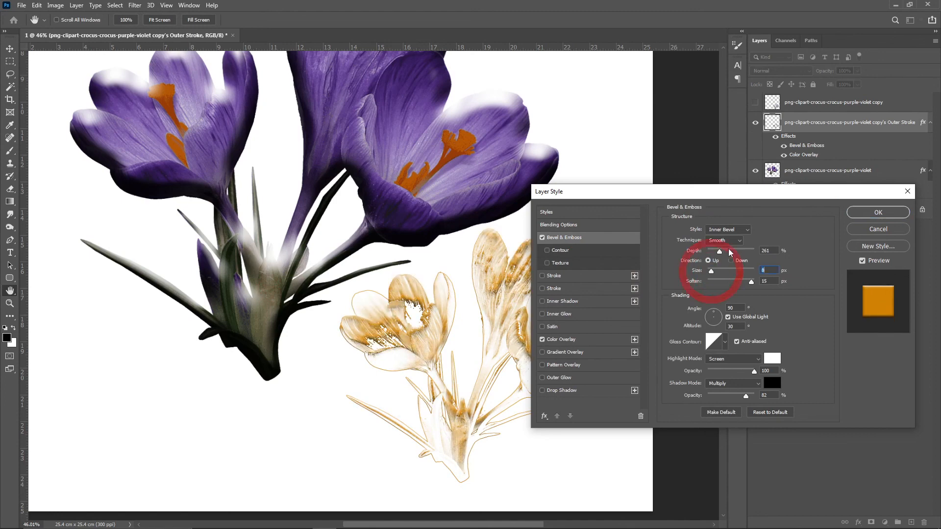
{"action": "left_click_drag", "start_coordinate": [719, 251], "coordinate": [723, 254]}
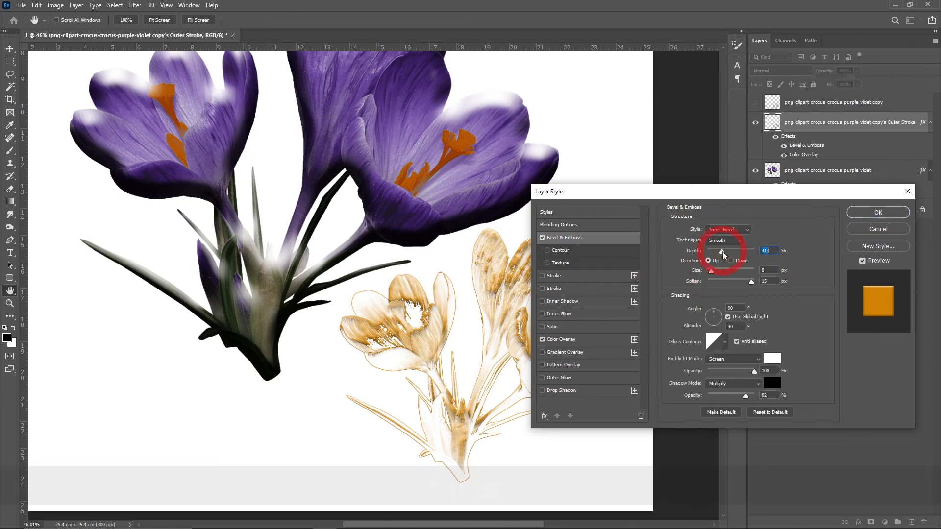
{"action": "key", "text": "Return"}
{"action": "key", "text": "super"}
{"action": "left_click", "coordinate": [491, 233]}
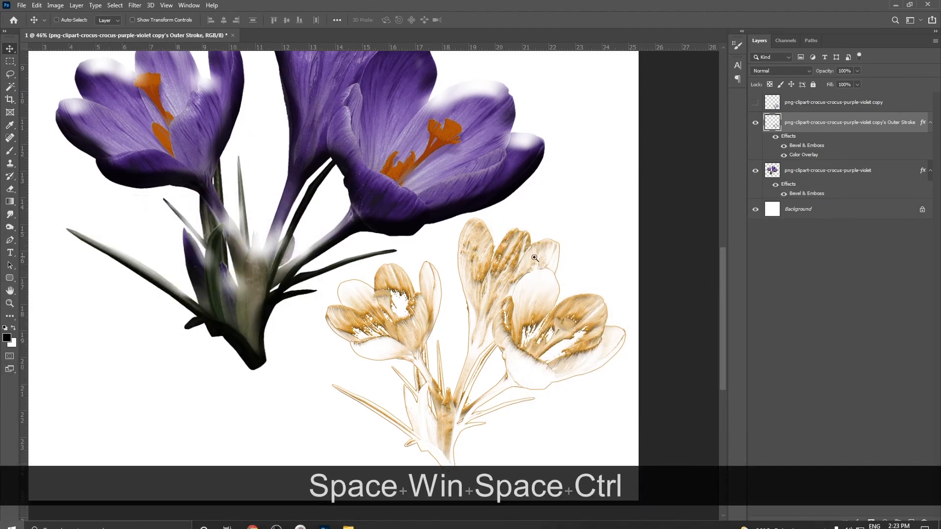
Hide the large purple crocus layer and move the gold crocus outline to the middle of the canvas.
{"action": "left_click_drag", "start_coordinate": [531, 256], "coordinate": [492, 335]}
{"action": "key", "text": "ctrl+0"}
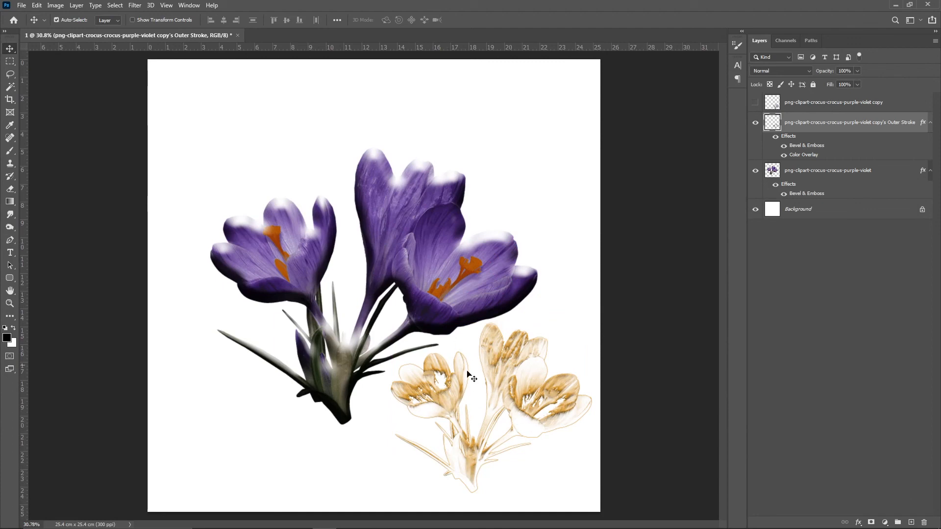
{"action": "left_click", "coordinate": [424, 283]}
{"action": "left_click", "coordinate": [756, 170]}
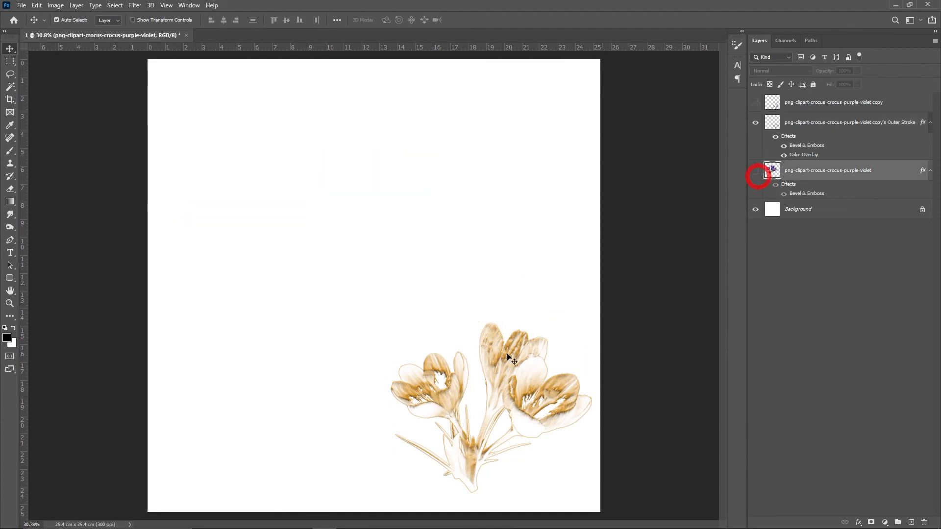
{"action": "mouse_move", "coordinate": [494, 350]}
{"action": "left_mouse_down"}
{"action": "mouse_move", "coordinate": [433, 273]}
{"action": "mouse_move", "coordinate": [437, 257]}
{"action": "mouse_move", "coordinate": [402, 248]}
{"action": "left_mouse_up"}
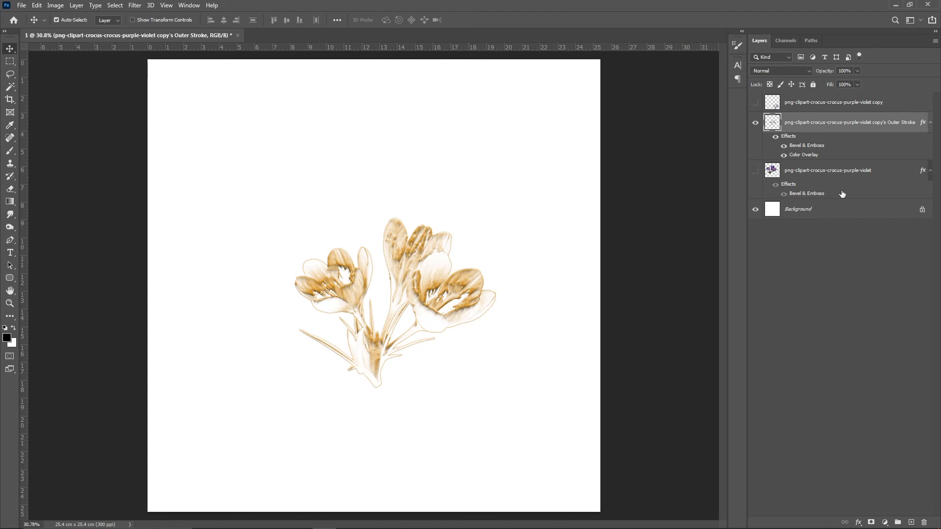
Open the Bevel & Emboss settings of the gold crocus outline layer.
{"action": "double_click", "coordinate": [816, 147]}
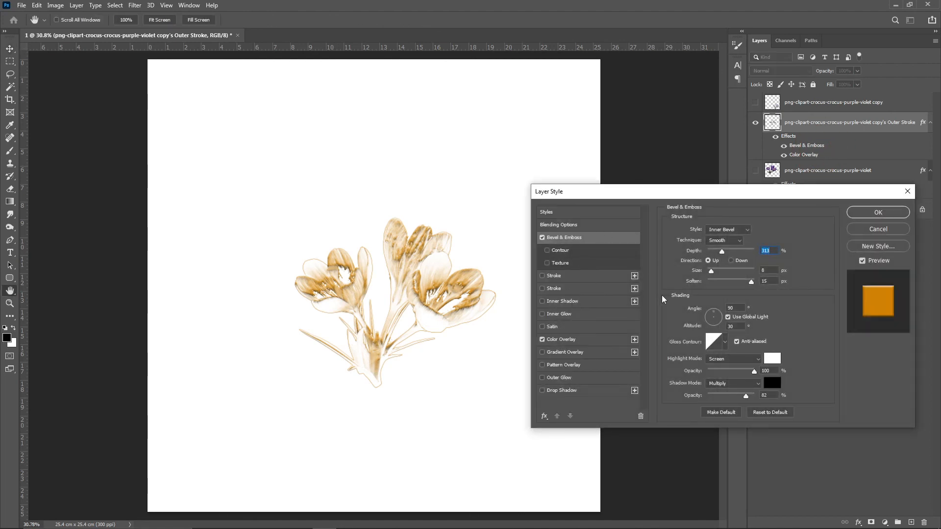
{"action": "left_click_drag", "start_coordinate": [688, 195], "coordinate": [563, 180]}
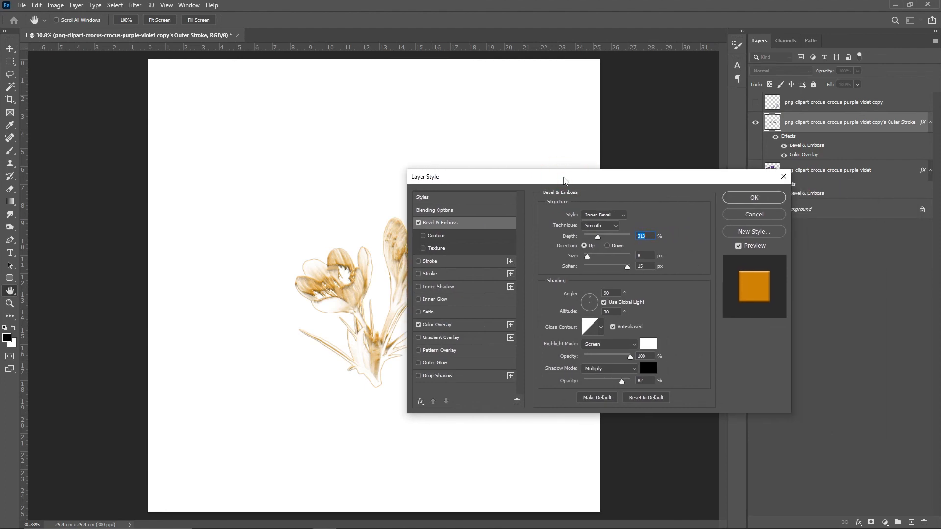